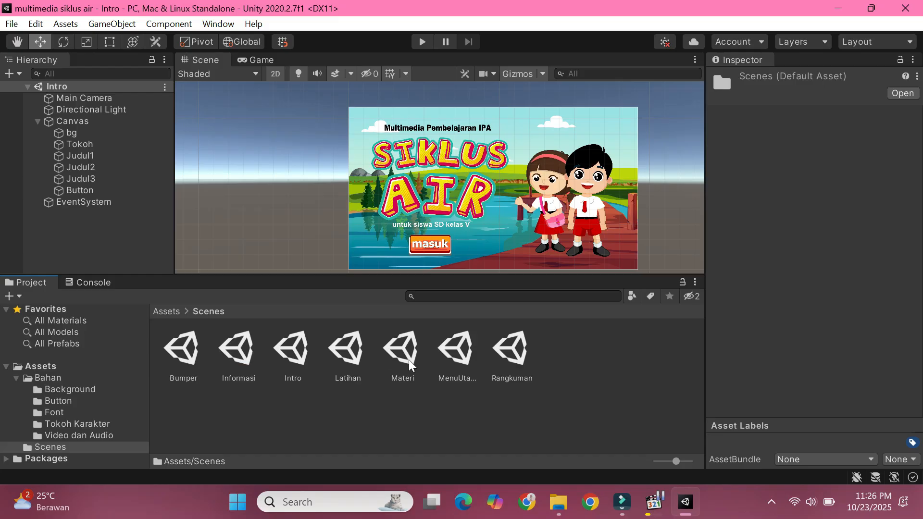
# Step: Open the MenuUtama scene and add a UI Image named bg to it
pyautogui.click(466, 361)
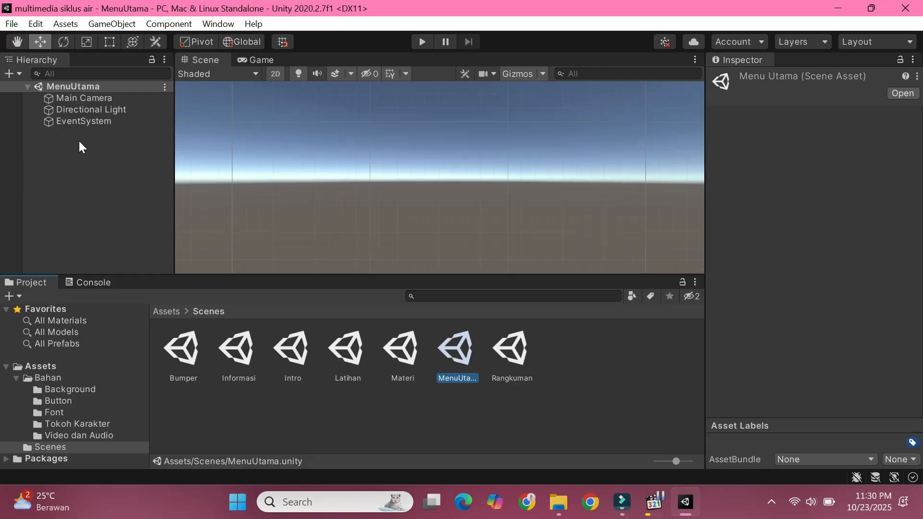
pyautogui.rightClick(79, 141)
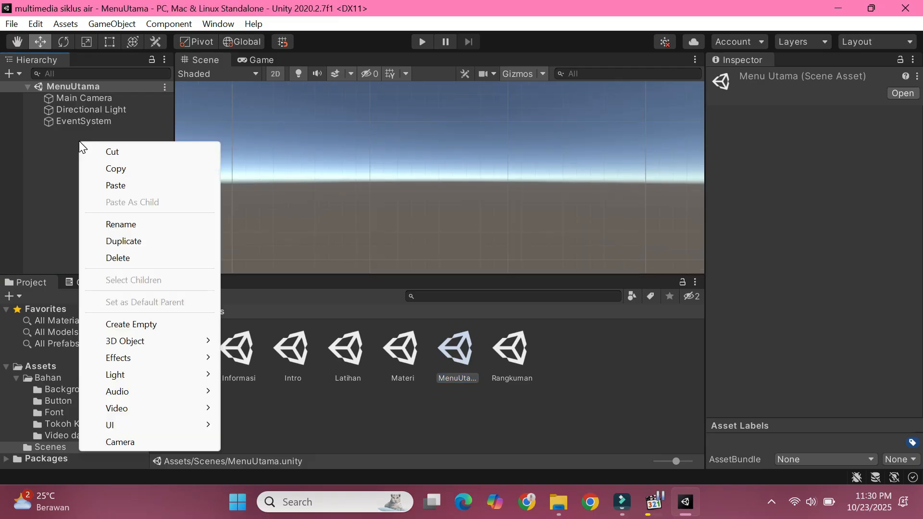
pyautogui.moveTo(180, 426)
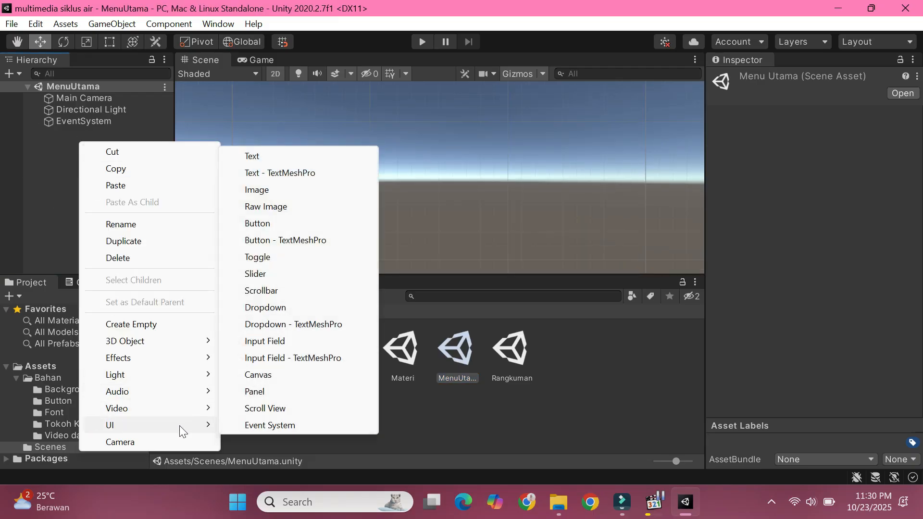
pyautogui.click(269, 189)
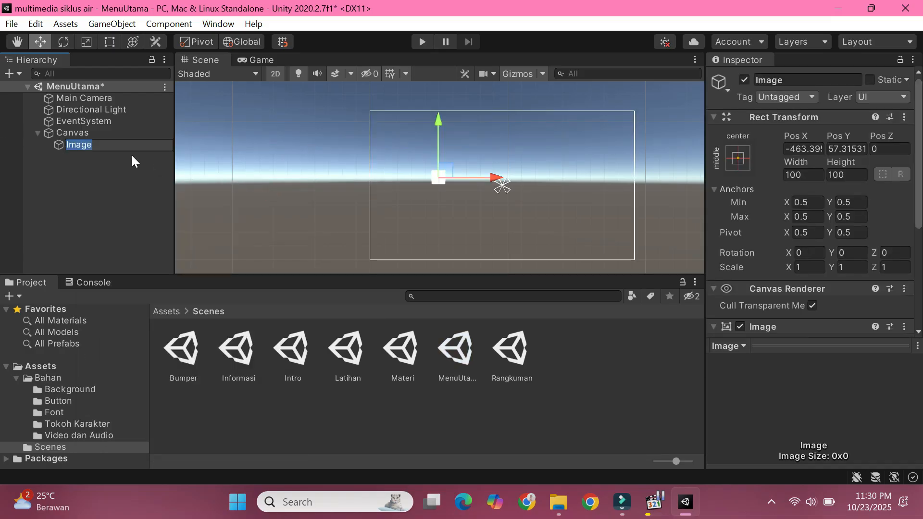
pyautogui.write('bg')
pyautogui.click(110, 163)
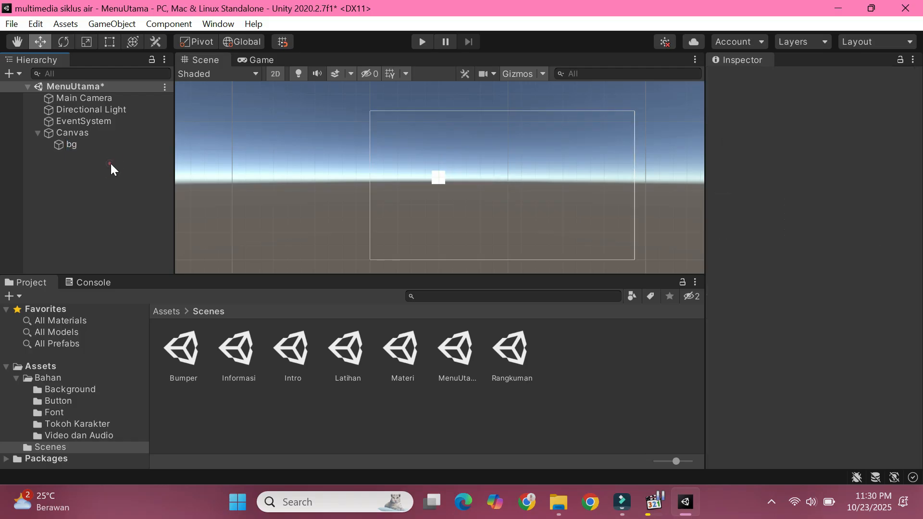
# Step: Set the bg image's width to 1920 and height to 1080
pyautogui.click(96, 142)
pyautogui.click(791, 175)
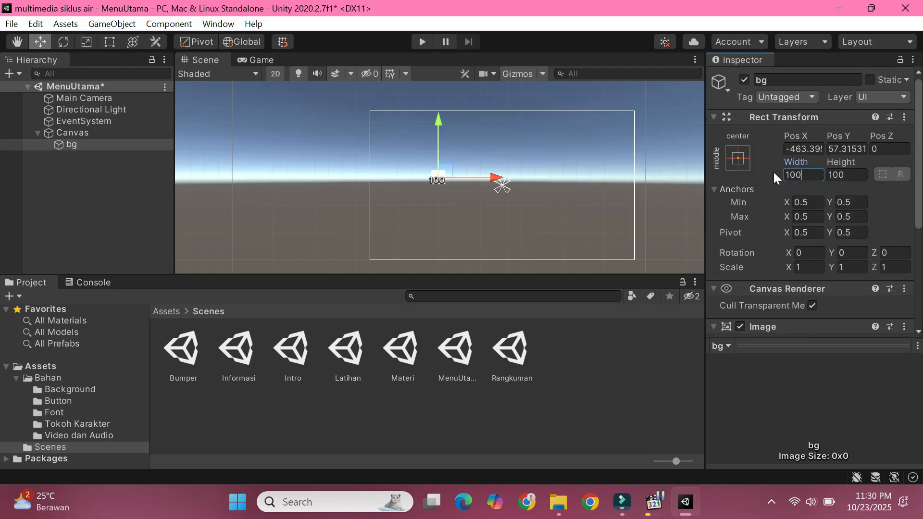
pyautogui.write('1902')
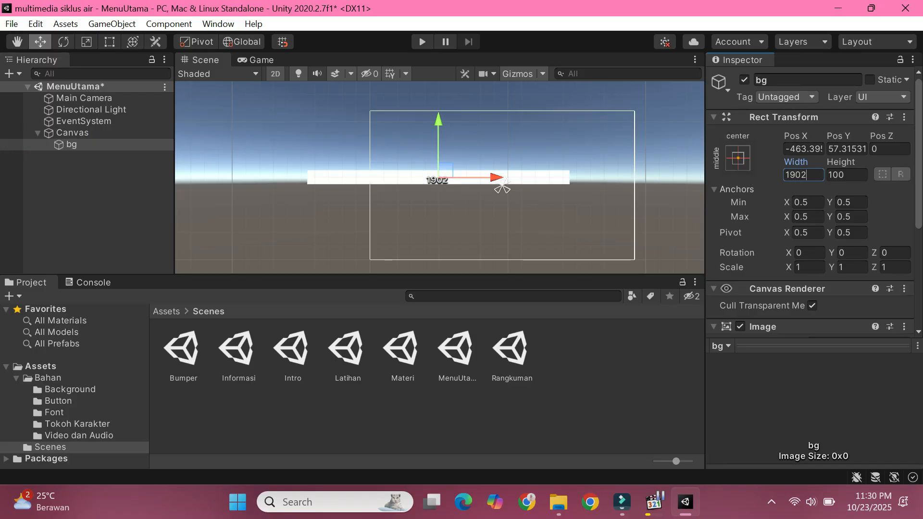
pyautogui.press('BackSpace')
pyautogui.press('BackSpace')
pyautogui.write('2')
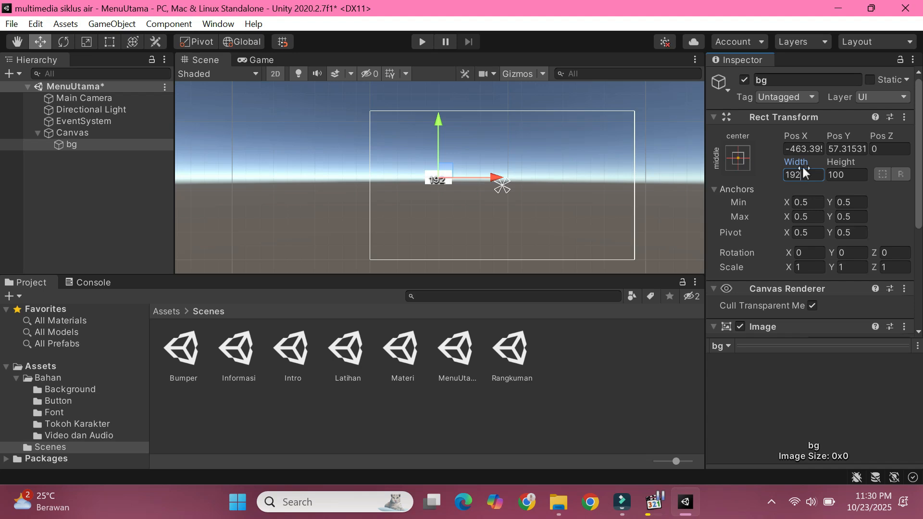
pyautogui.write('0')
pyautogui.press('Tab')
pyautogui.write('10')
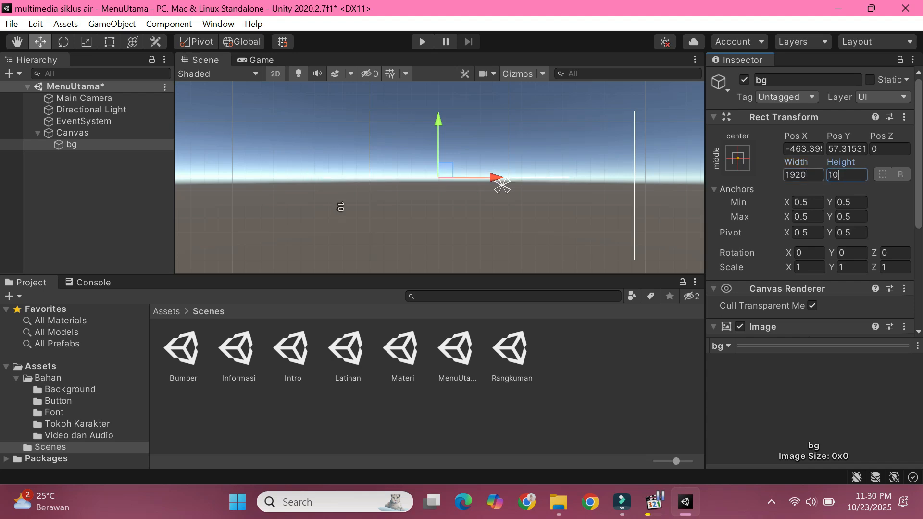
pyautogui.write('80')
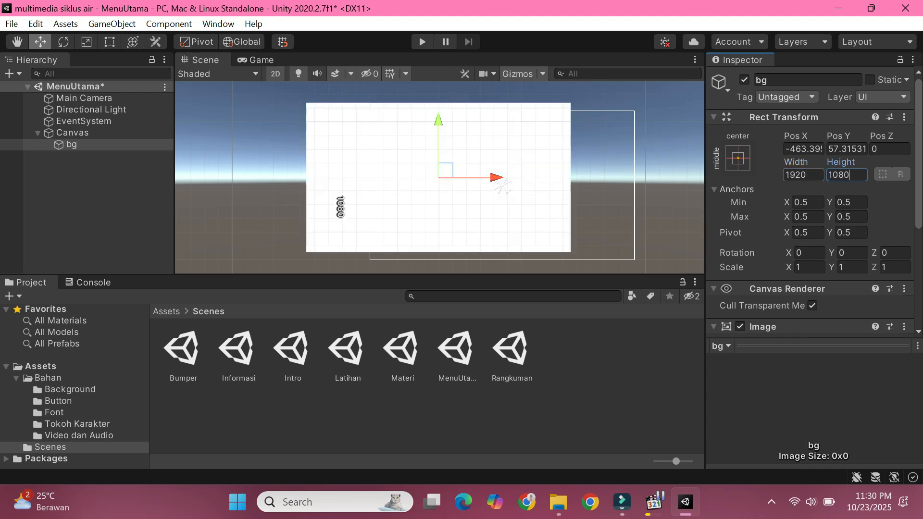
# Step: Centre the bg image on the canvas by setting its X and Y positions to 0
pyautogui.click(801, 149)
pyautogui.write('0')
pyautogui.press('Tab')
pyautogui.write('0')
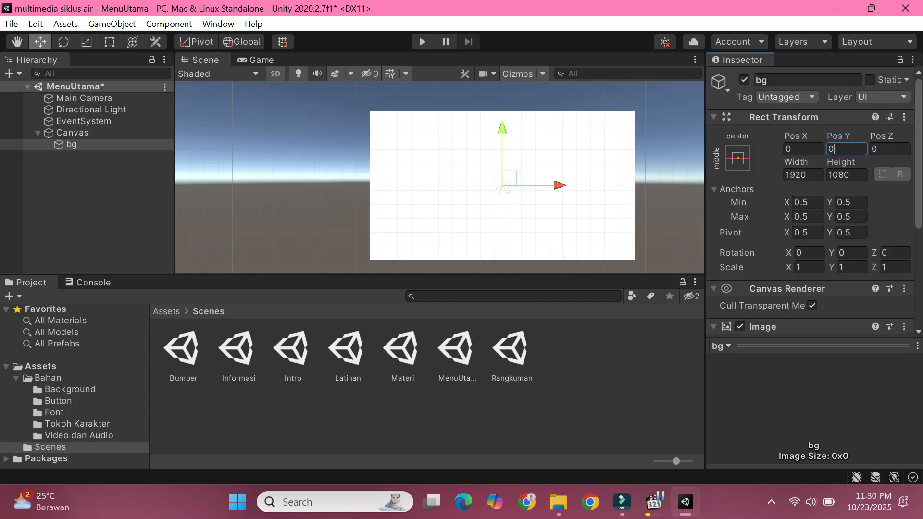
pyautogui.click(671, 150)
pyautogui.click(601, 156)
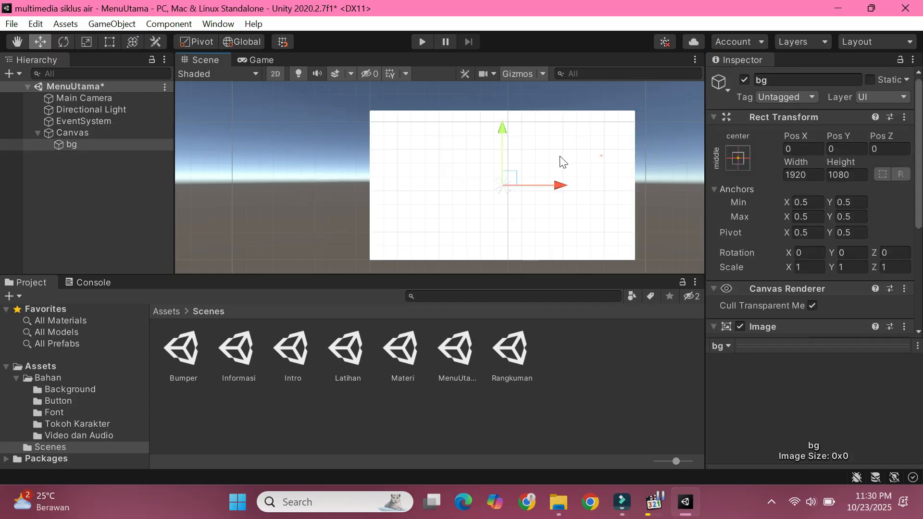
# Step: Assign the bgmenumateri picture from Bahan/Background as the source image of bg
pyautogui.click(178, 310)
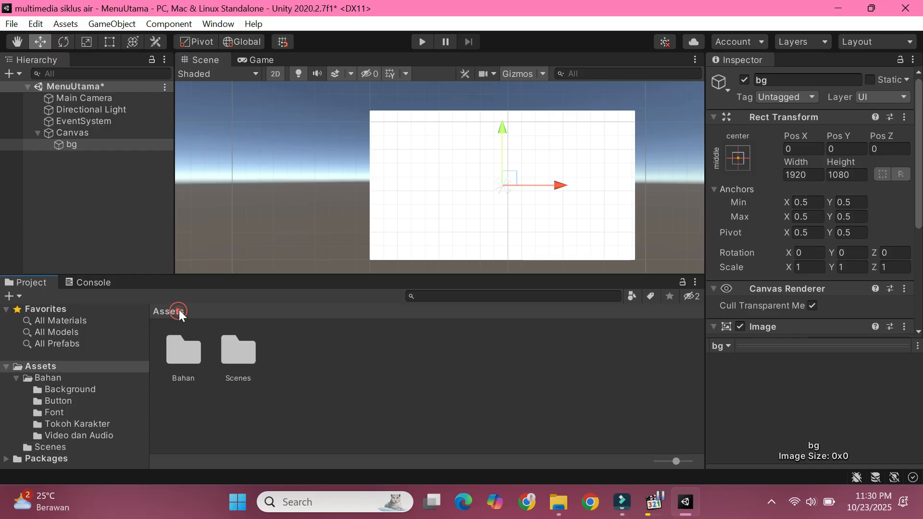
pyautogui.doubleClick(193, 351)
pyautogui.doubleClick(192, 351)
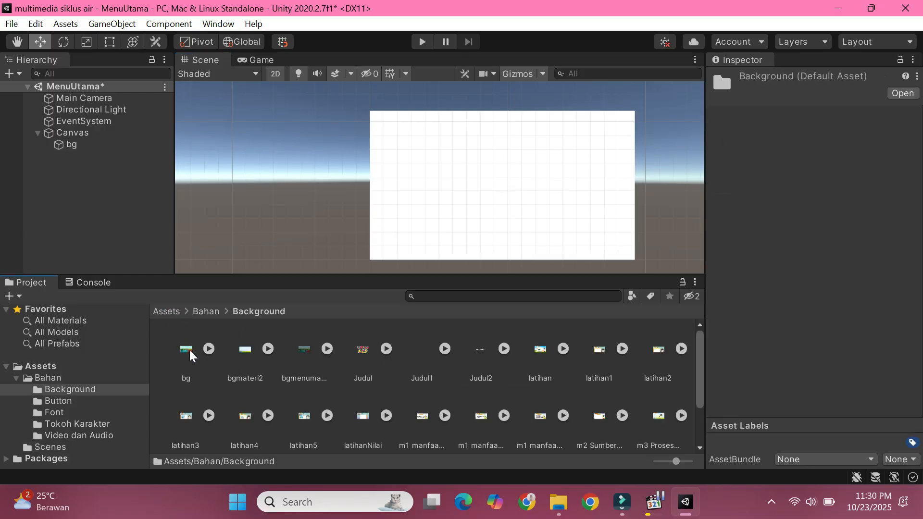
pyautogui.click(72, 144)
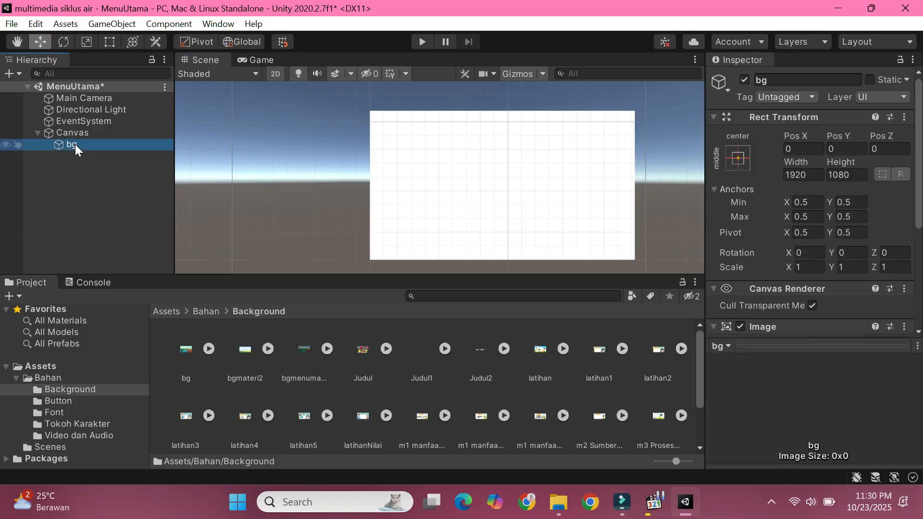
pyautogui.click(304, 350)
pyautogui.scroll(-5, 814, 224)
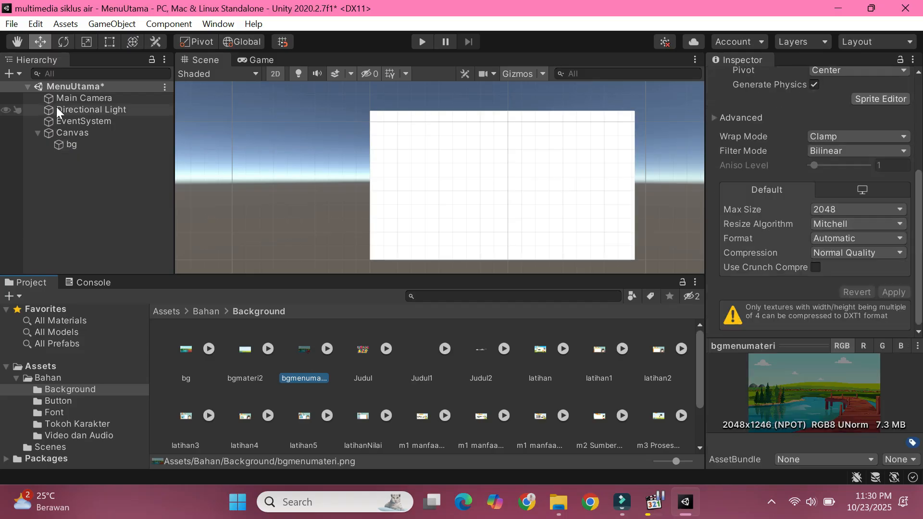
pyautogui.click(87, 145)
pyautogui.scroll(3, 818, 224)
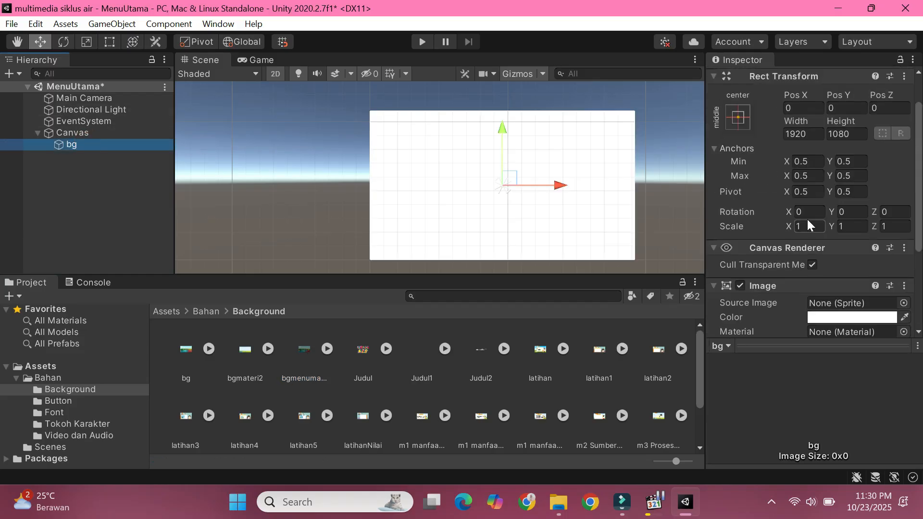
pyautogui.scroll(-5, 812, 216)
pyautogui.moveTo(303, 350); pyautogui.dragTo(823, 176)
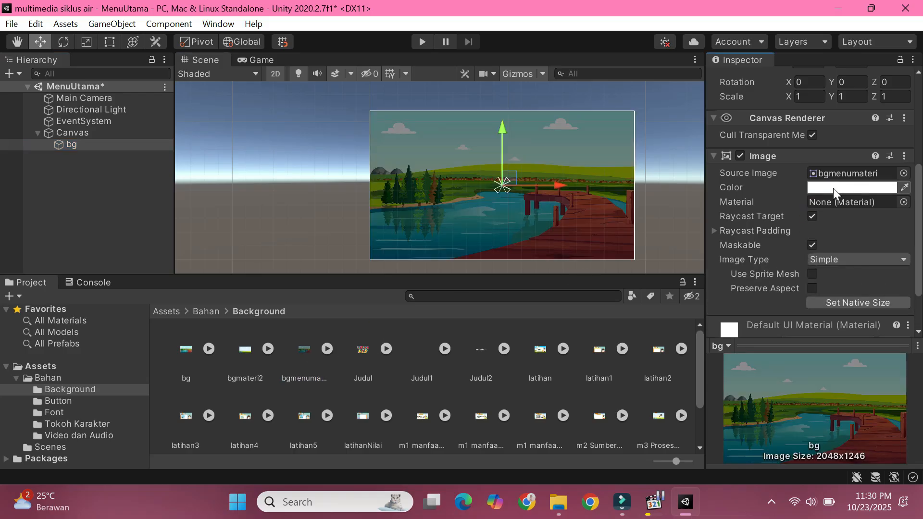
pyautogui.click(82, 206)
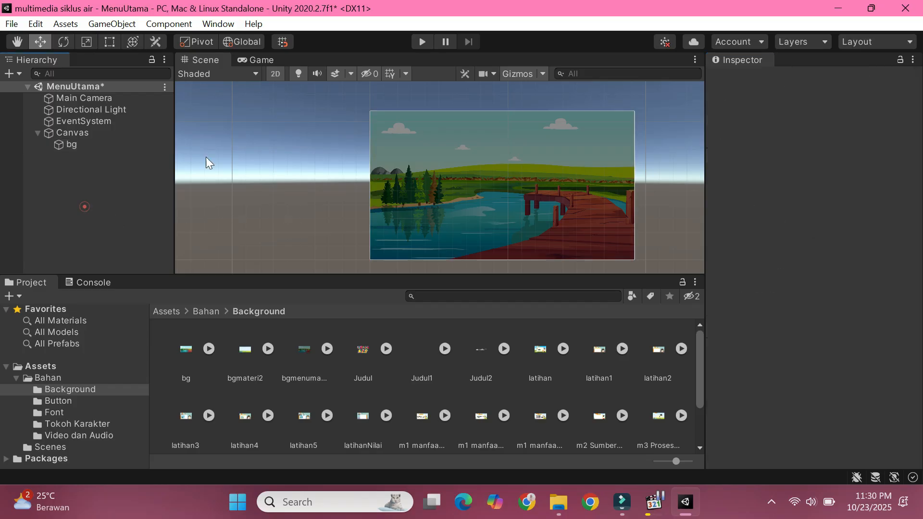
# Step: Add a UI Button named Materi1 under the Canvas
pyautogui.scroll(1, 659, 188)
pyautogui.scroll(2, 666, 187)
pyautogui.scroll(-1, 666, 187)
pyautogui.rightClick(86, 154)
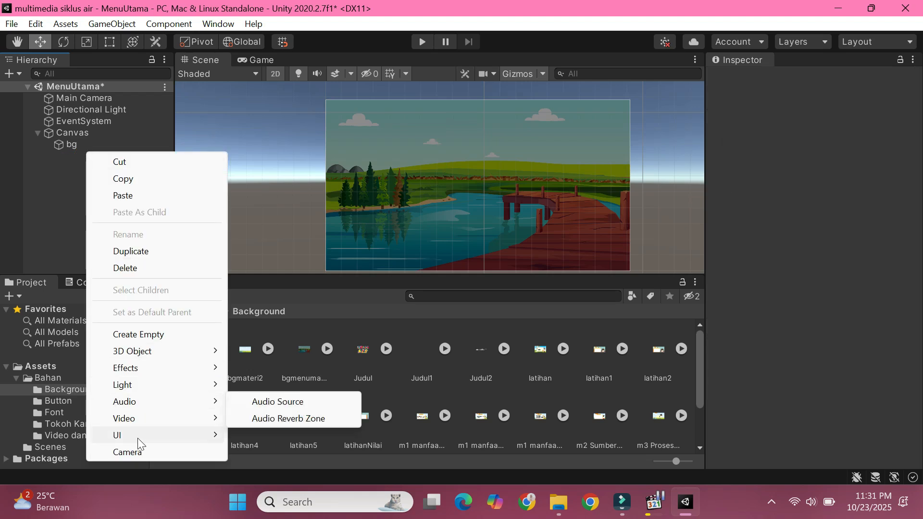
pyautogui.moveTo(155, 435)
pyautogui.click(264, 233)
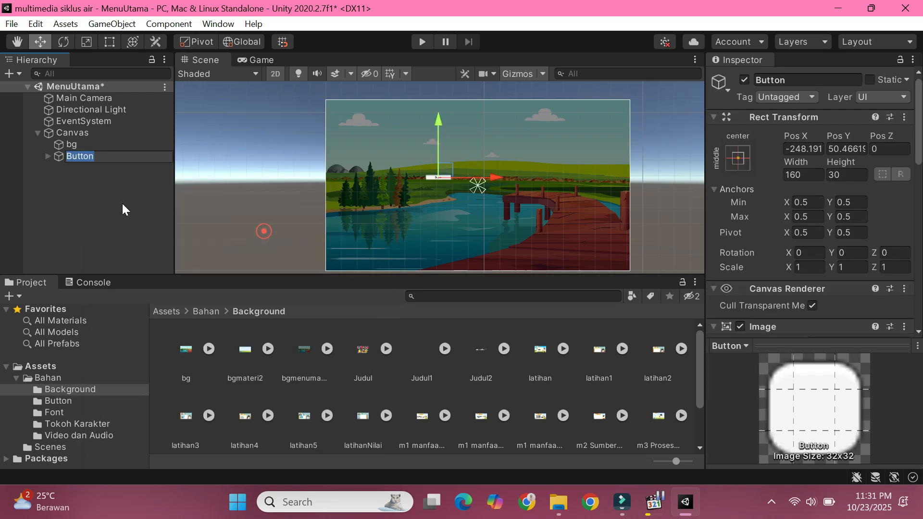
pyautogui.write('Materi1')
pyautogui.click(65, 171)
# Step: Delete the Text child object of the Materi1 button
pyautogui.click(48, 156)
pyautogui.rightClick(80, 167)
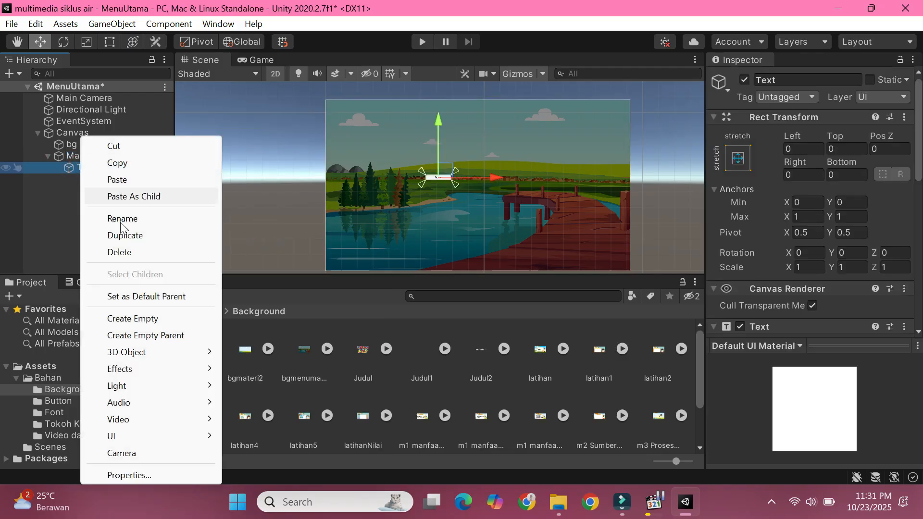
pyautogui.click(124, 251)
# Step: Assign the bmateri1 picture from Bahan/Button as the source image of the Materi1 button
pyautogui.click(96, 154)
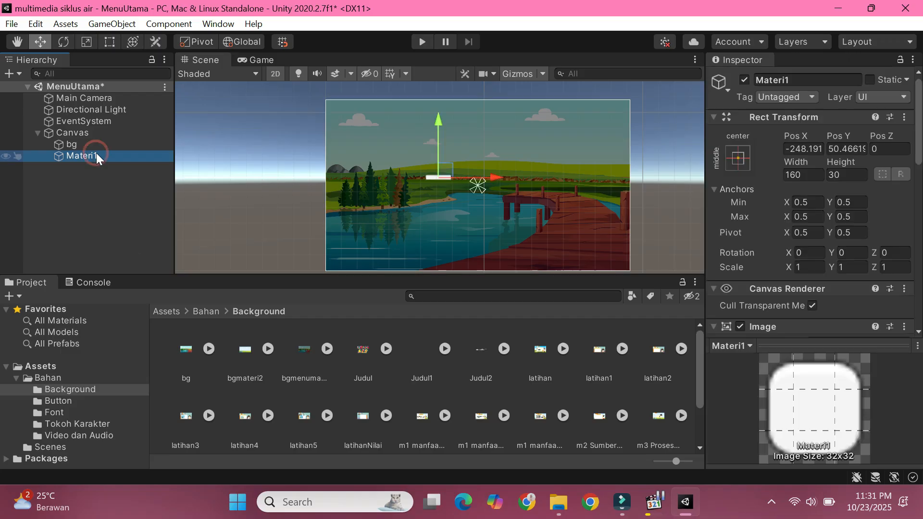
pyautogui.click(166, 311)
pyautogui.doubleClick(195, 344)
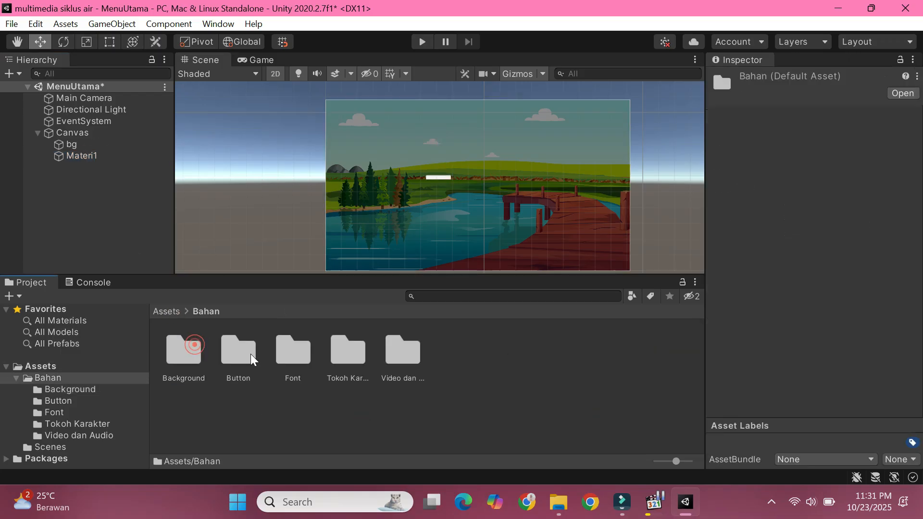
pyautogui.doubleClick(238, 351)
pyautogui.click(107, 156)
pyautogui.scroll(-5, 776, 245)
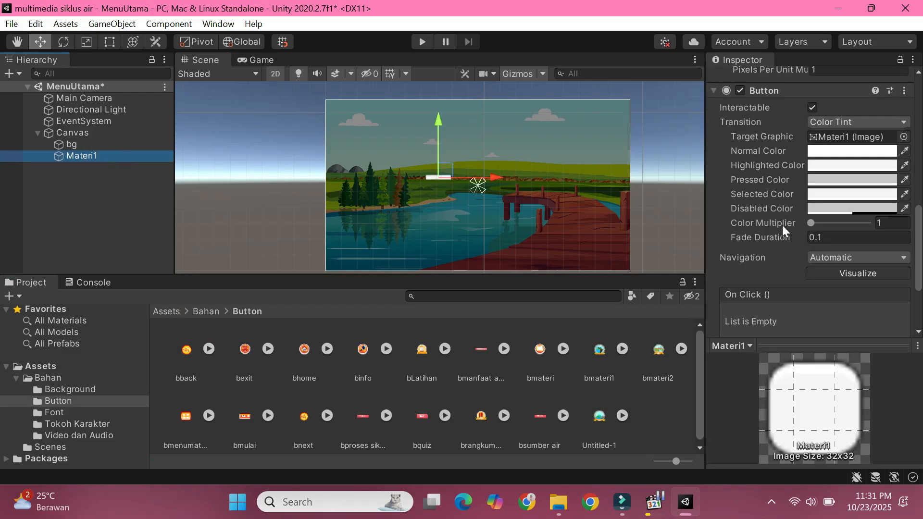
pyautogui.scroll(5, 783, 225)
pyautogui.moveTo(610, 357); pyautogui.dragTo(827, 221)
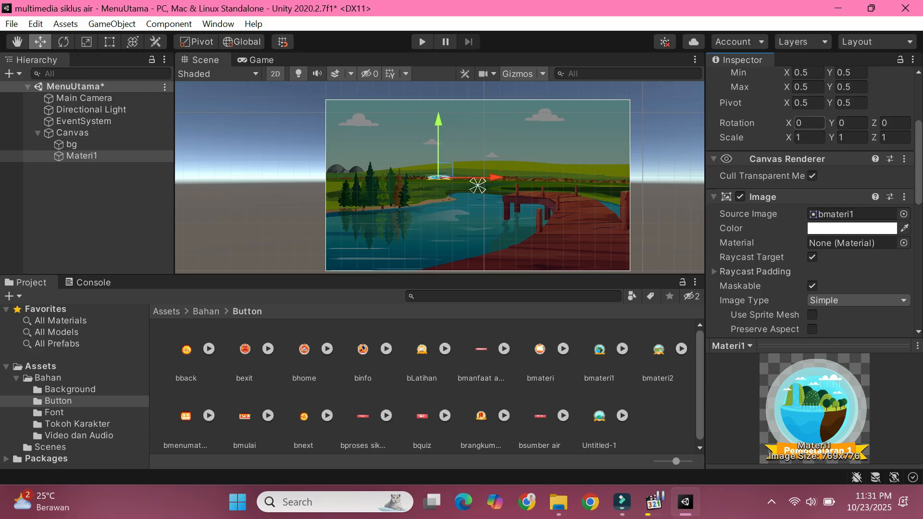
# Step: Set the Materi1 button's width to 769 and height to 776 to match its image size
pyautogui.scroll(3, 807, 130)
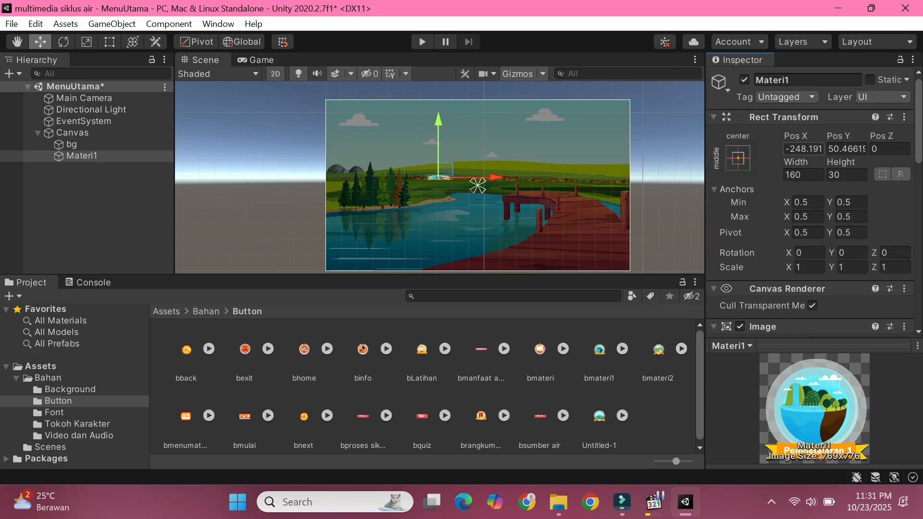
pyautogui.press('Return')
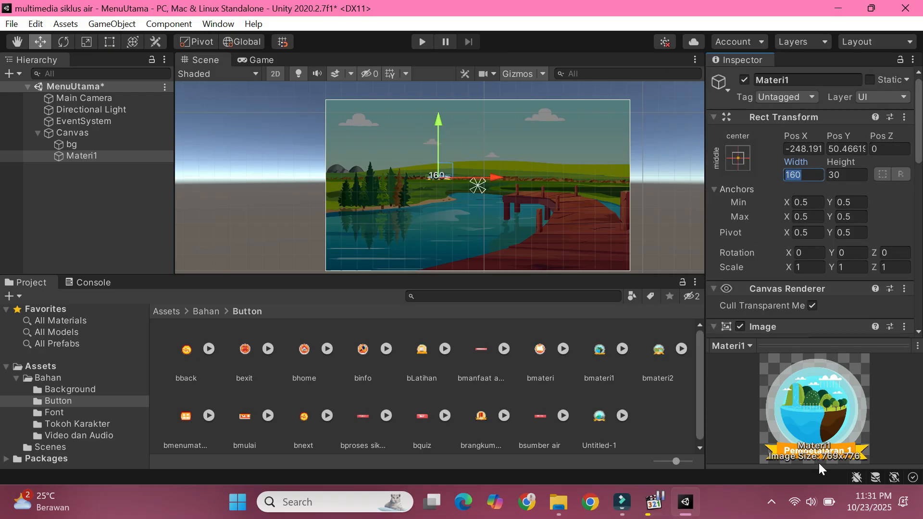
pyautogui.write('769')
pyautogui.click(846, 175)
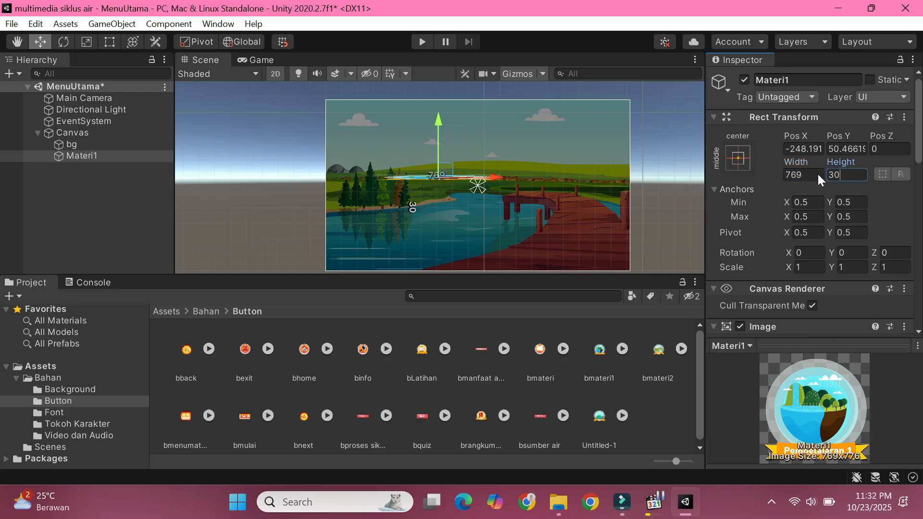
pyautogui.write('776')
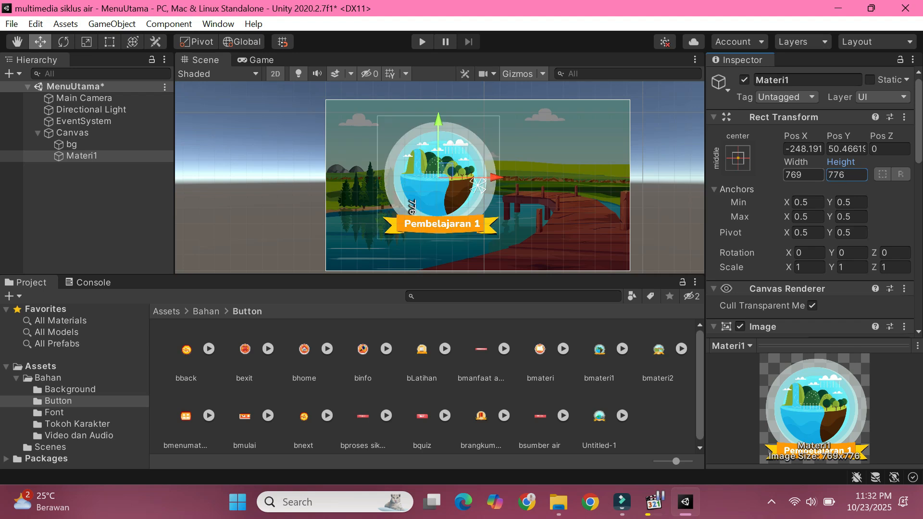
# Step: Scale the Materi1 button uniformly down to about 0.35 and move it to about X -571, Y 123
pyautogui.click(107, 42)
pyautogui.click(87, 42)
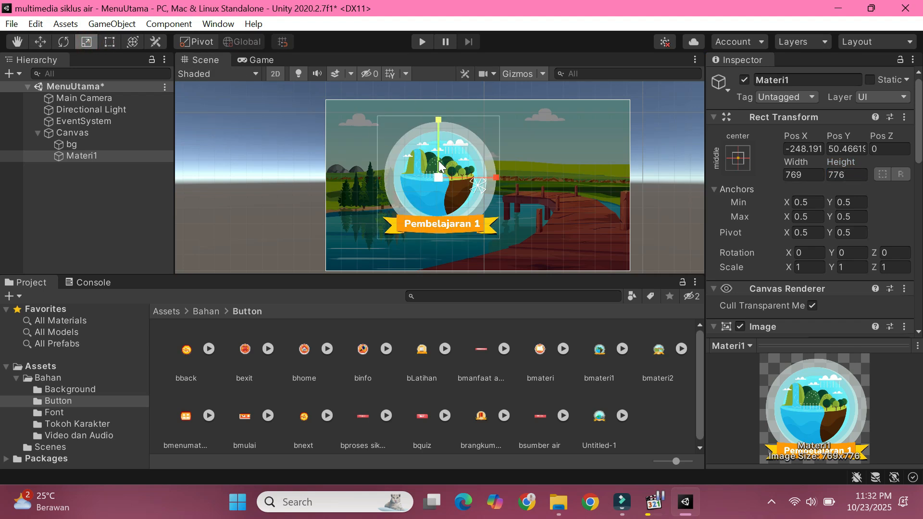
pyautogui.moveTo(440, 180); pyautogui.dragTo(414, 212)
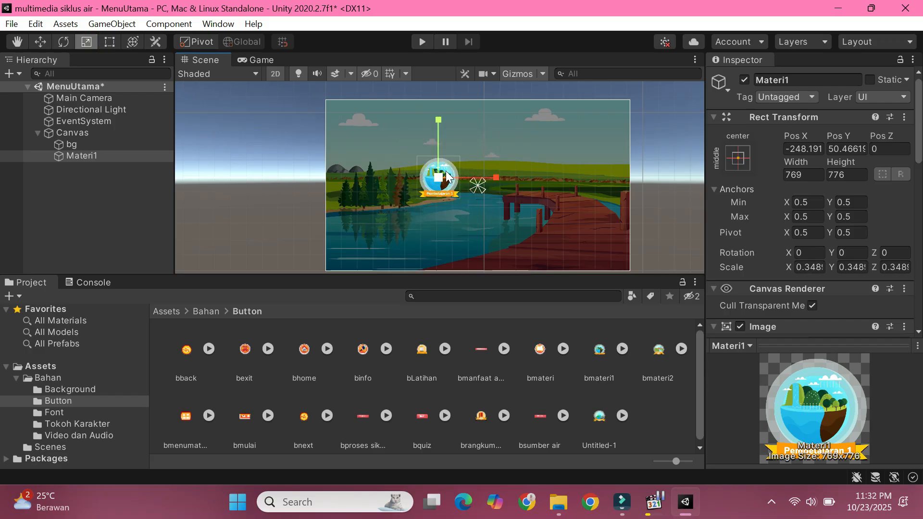
pyautogui.click(40, 41)
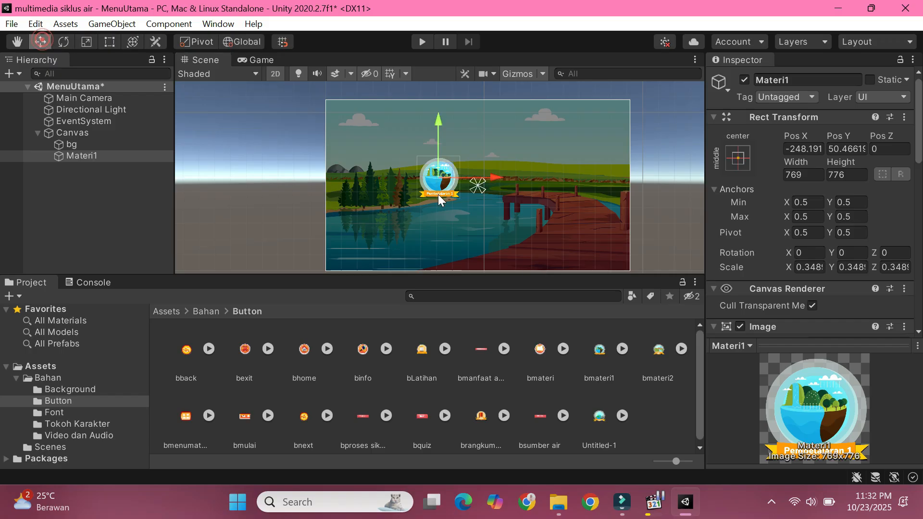
pyautogui.moveTo(440, 173); pyautogui.dragTo(388, 159)
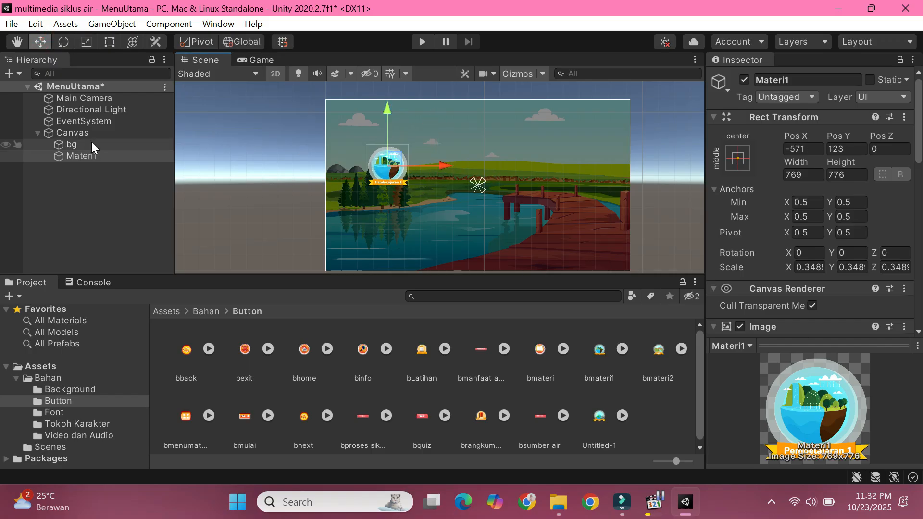
# Step: Duplicate the Materi1 button four times under the Canvas
pyautogui.rightClick(98, 157)
pyautogui.click(132, 235)
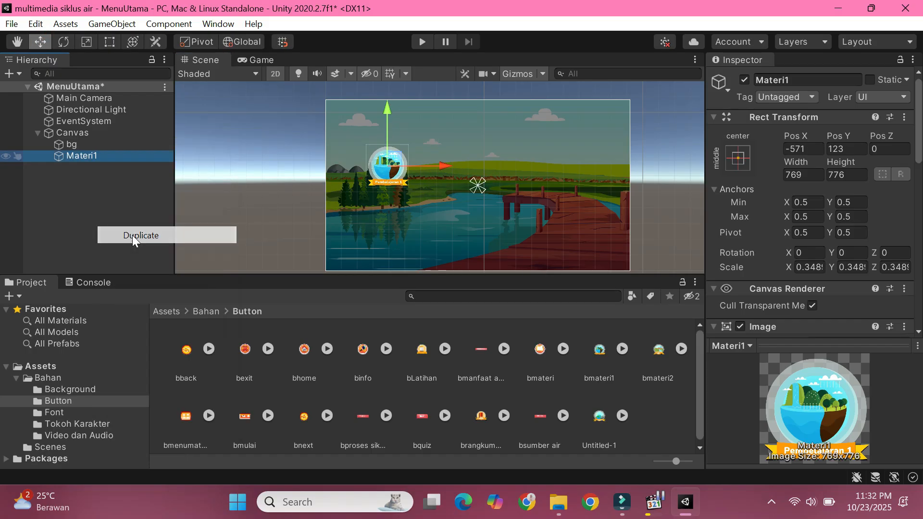
pyautogui.rightClick(88, 168)
pyautogui.click(136, 235)
pyautogui.rightClick(96, 181)
pyautogui.click(134, 235)
pyautogui.rightClick(86, 189)
pyautogui.click(123, 232)
# Step: Rename the first Materi1 copy as Materi2
pyautogui.click(101, 167)
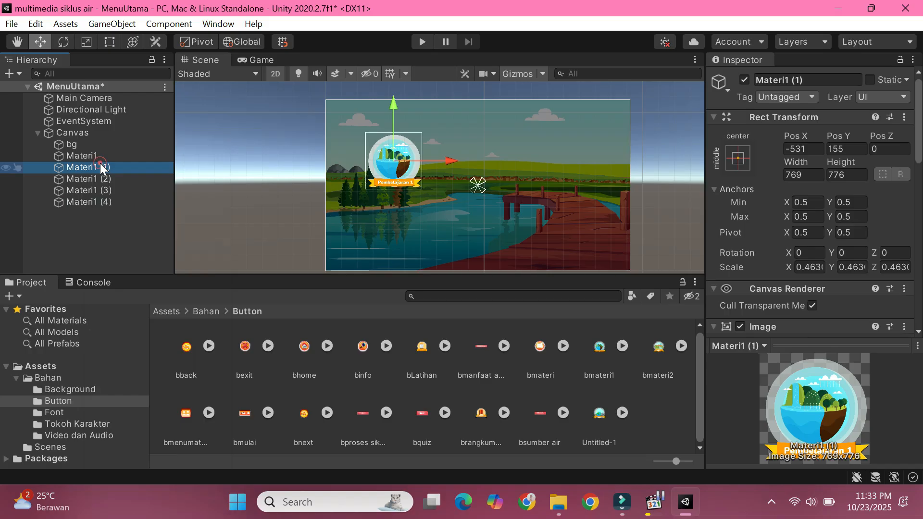
pyautogui.doubleClick(101, 167)
pyautogui.click(106, 159)
pyautogui.rightClick(108, 166)
pyautogui.click(149, 218)
pyautogui.write('Materi2')
pyautogui.press('Return')
# Step: Rename the remaining three Materi1 copies as Materi3, Materi4 and Materi5
pyautogui.rightClick(113, 180)
pyautogui.click(132, 199)
pyautogui.write('Materi3')
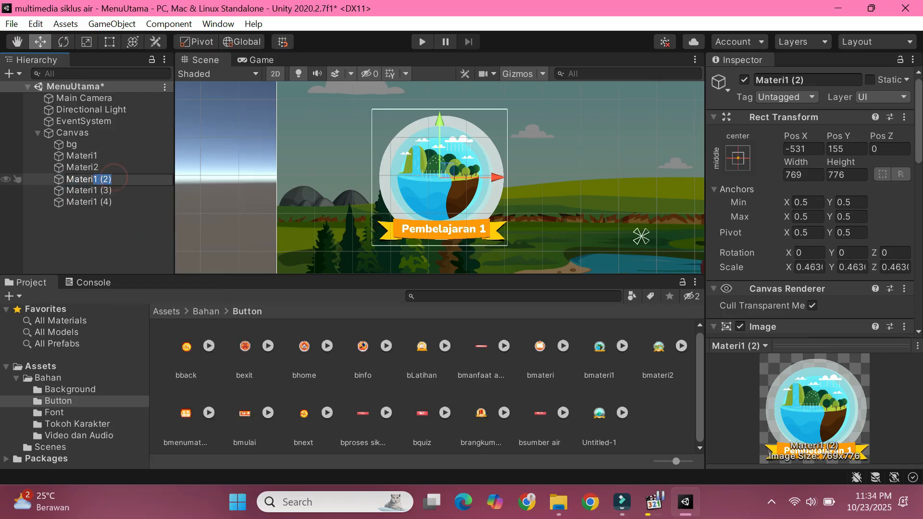
pyautogui.press('Return')
pyautogui.rightClick(107, 190)
pyautogui.click(152, 218)
pyautogui.write('Materi4')
pyautogui.press('Return')
pyautogui.rightClick(110, 202)
pyautogui.click(130, 218)
pyautogui.write('Materi5')
pyautogui.press('Return')
# Step: Move the Materi2 button beside Materi1 to about X -105, Y 141 and assign bmateri2 as its source image
pyautogui.click(103, 158)
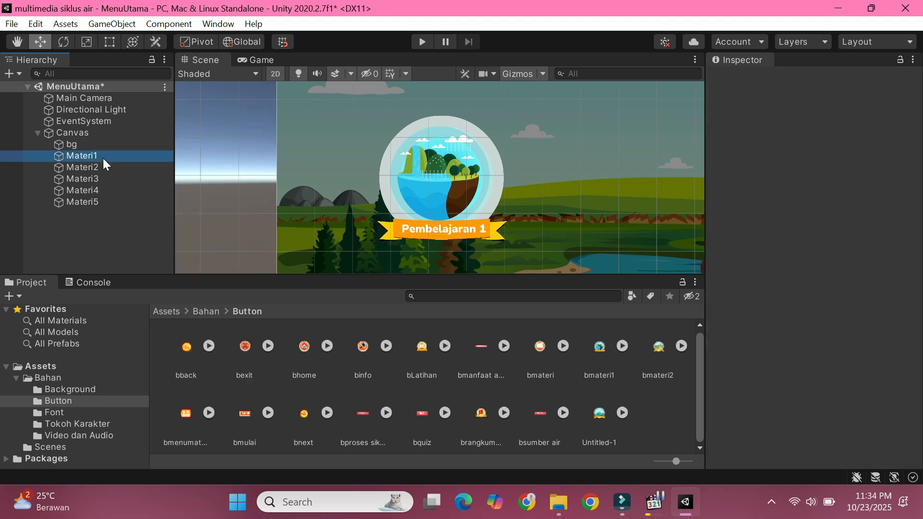
pyautogui.click(105, 169)
pyautogui.scroll(-3, 492, 188)
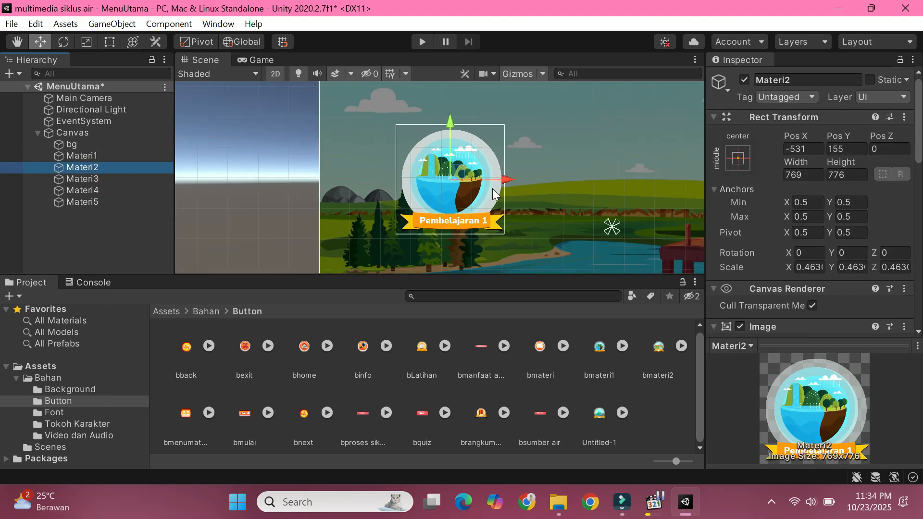
pyautogui.scroll(-3, 494, 186)
pyautogui.moveTo(484, 175); pyautogui.dragTo(551, 178)
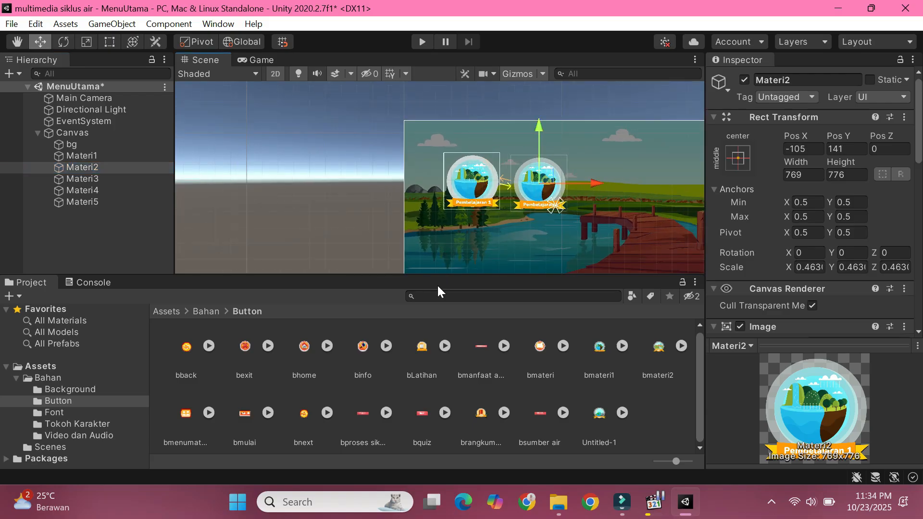
pyautogui.scroll(-1, 571, 226)
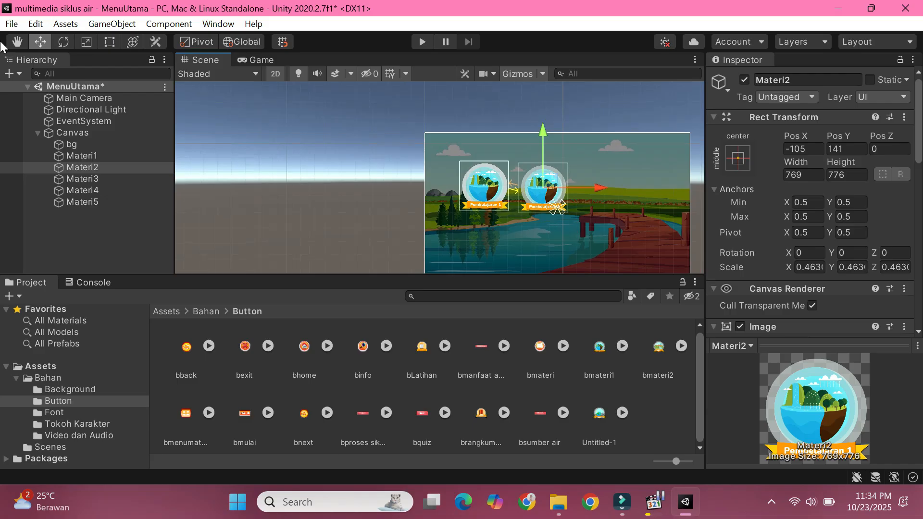
pyautogui.click(17, 41)
pyautogui.moveTo(694, 200); pyautogui.dragTo(608, 179)
pyautogui.press('w')
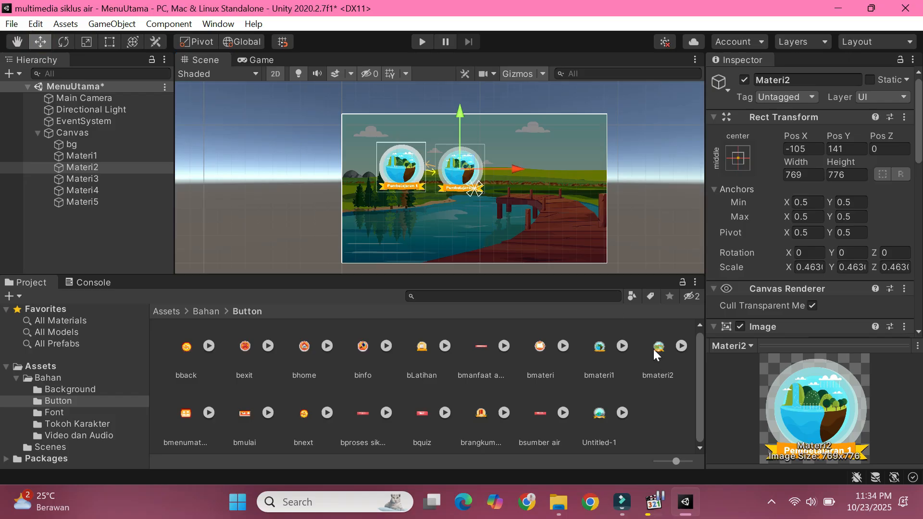
pyautogui.scroll(-6, 809, 233)
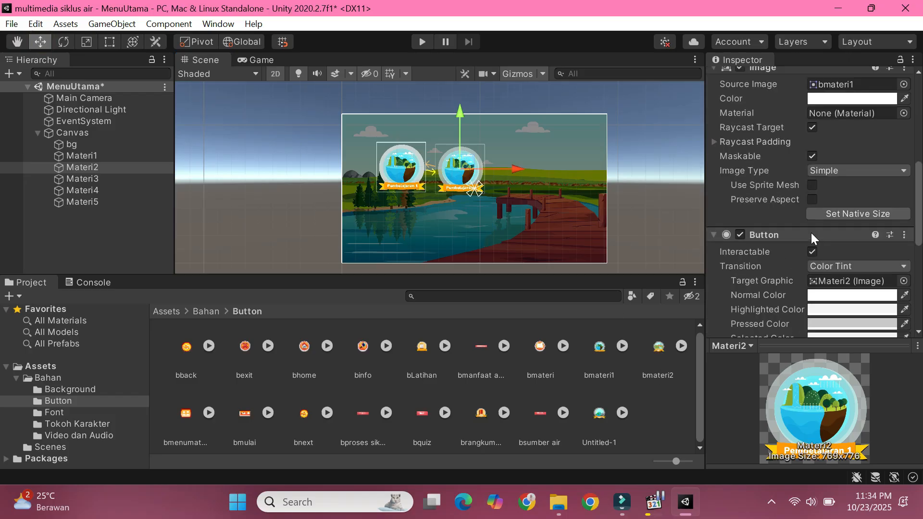
pyautogui.moveTo(658, 347); pyautogui.dragTo(850, 94)
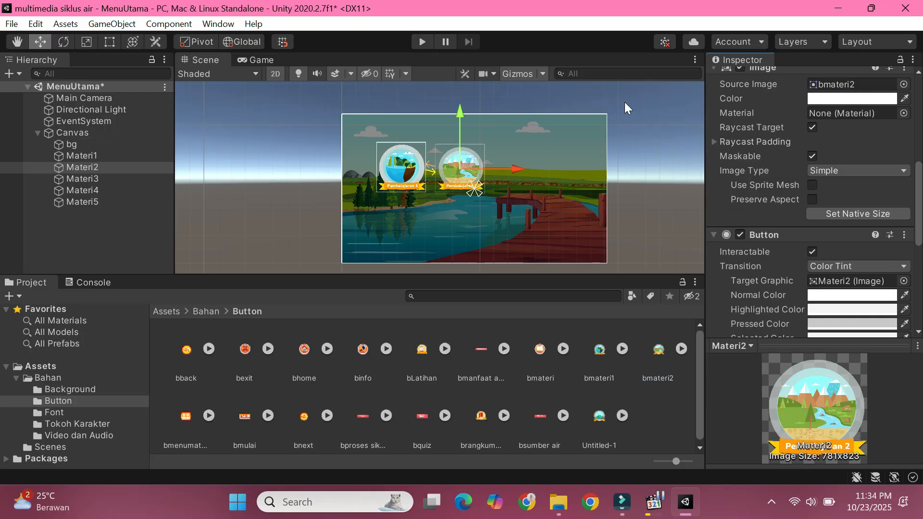
# Step: Move the Materi3 button to the right of Materi2 and assign the Untitled-1 picture as its source image
pyautogui.click(79, 179)
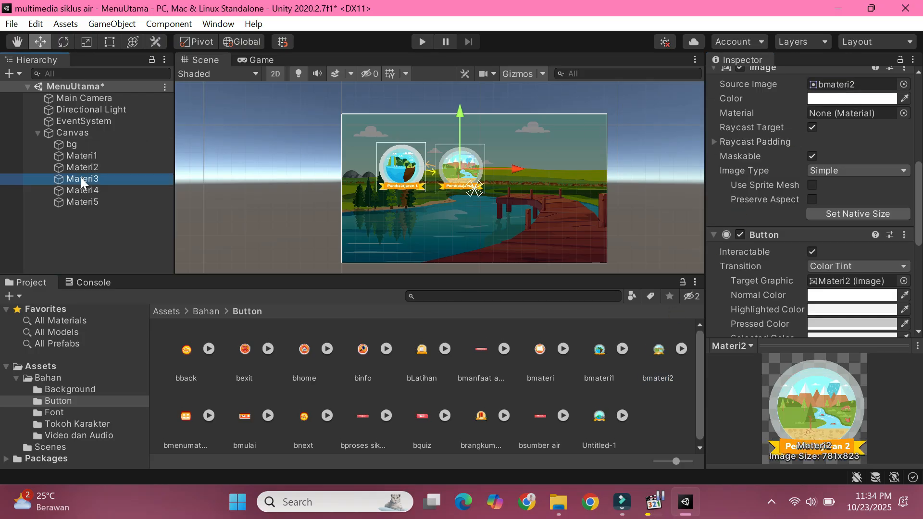
pyautogui.moveTo(408, 165); pyautogui.dragTo(534, 167)
pyautogui.moveTo(589, 416); pyautogui.dragTo(850, 85)
# Step: Place the Materi4 button in a second row below Materi1 and Materi2 and assign brangkuman as its source image
pyautogui.click(79, 191)
pyautogui.moveTo(413, 175); pyautogui.dragTo(435, 234)
pyautogui.scroll(1, 404, 402)
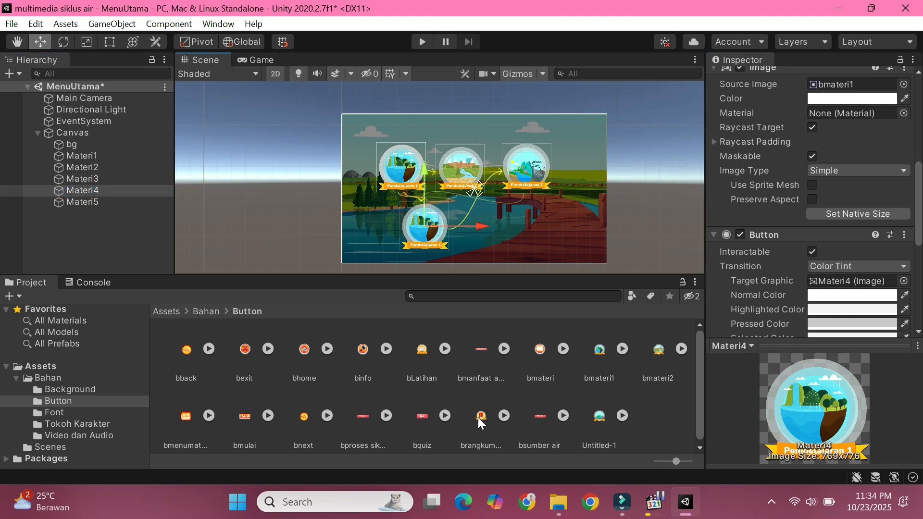
pyautogui.moveTo(487, 427); pyautogui.dragTo(850, 85)
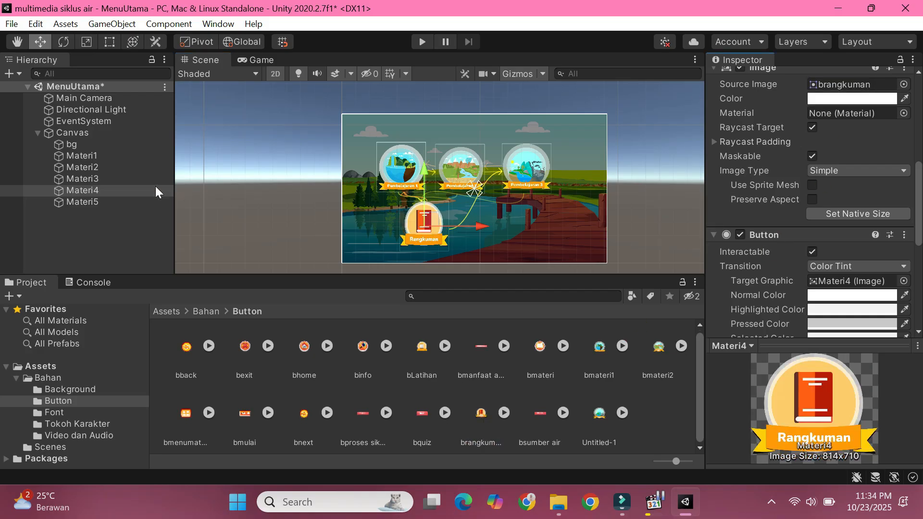
# Step: Place the Materi5 button to the right of the Rangkuman button and assign bLatihan as its source image
pyautogui.click(118, 201)
pyautogui.moveTo(412, 175); pyautogui.dragTo(491, 226)
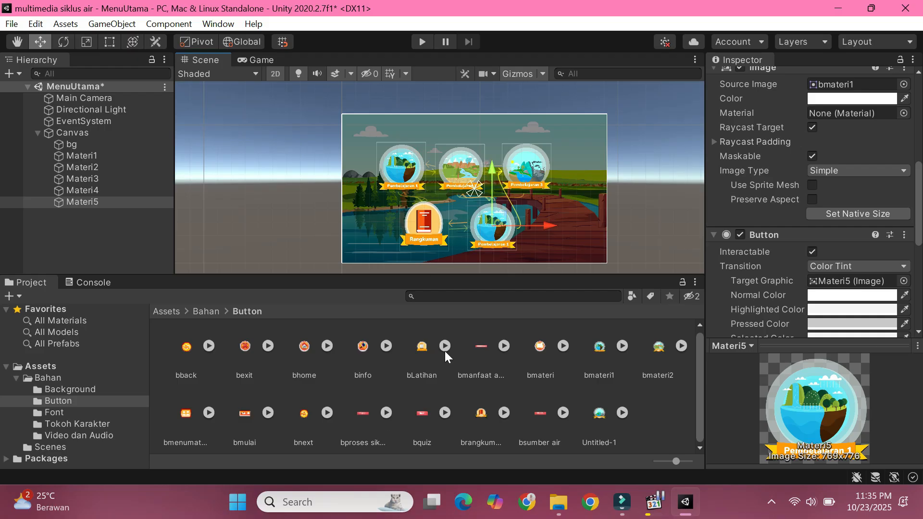
pyautogui.moveTo(427, 357); pyautogui.dragTo(846, 172)
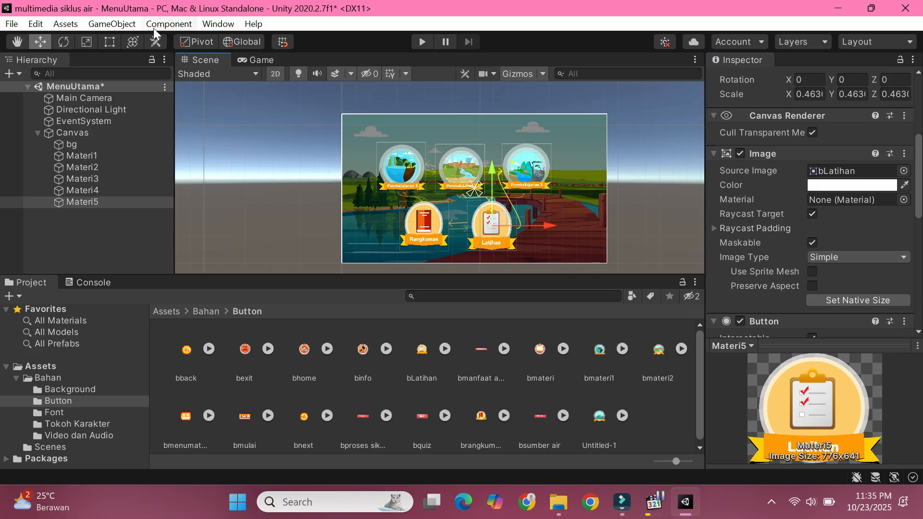
# Step: Resize the Latihan button to about 618 high and the Rangkuman button to about 832 by 705 with the Rect tool
pyautogui.click(109, 41)
pyautogui.moveTo(491, 202)
pyautogui.mouseDown()
pyautogui.moveTo(461, 231)
pyautogui.moveTo(483, 212)
pyautogui.mouseUp()
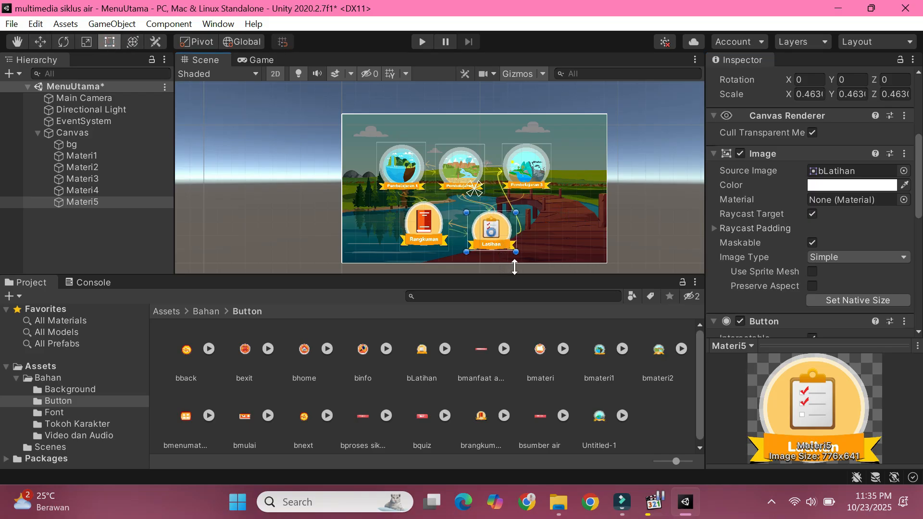
pyautogui.click(424, 224)
pyautogui.moveTo(431, 251); pyautogui.dragTo(432, 259)
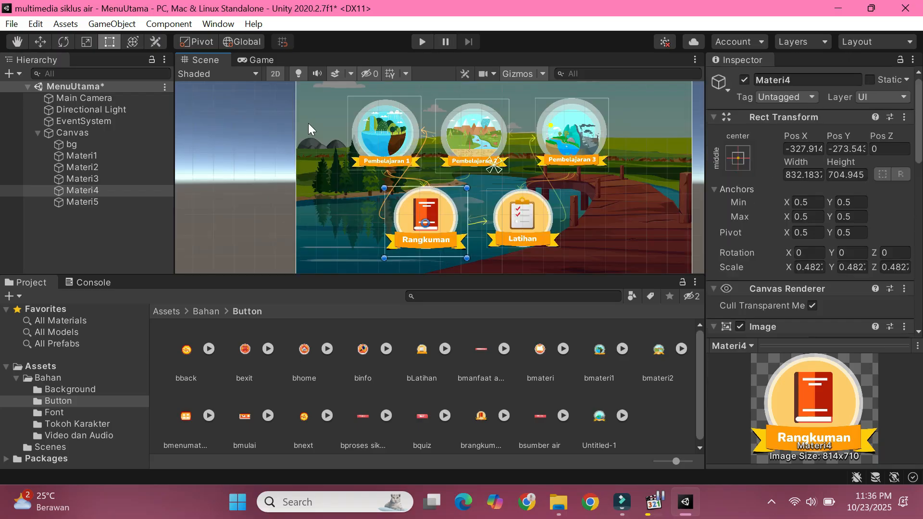
# Step: Add a new UI button to the Canvas and delete its Text child object
pyautogui.click(17, 41)
pyautogui.rightClick(64, 202)
pyautogui.moveTo(100, 464)
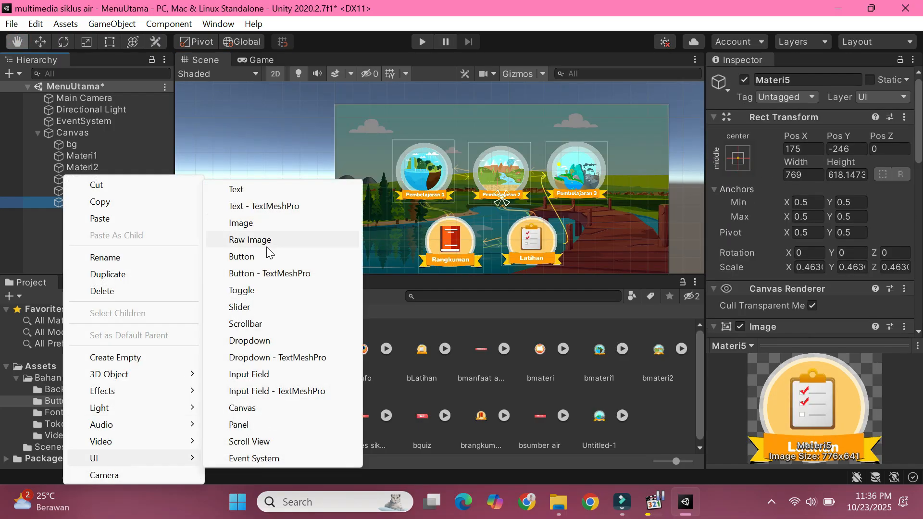
pyautogui.click(263, 256)
pyautogui.click(49, 214)
pyautogui.click(77, 227)
pyautogui.press('Delete')
# Step: Rename the new button as Home and assign bhome as its source image
pyautogui.click(82, 218)
pyautogui.rightClick(83, 215)
pyautogui.click(122, 216)
pyautogui.write('Hom')
pyautogui.moveTo(690, 272); pyautogui.dragTo(851, 214)
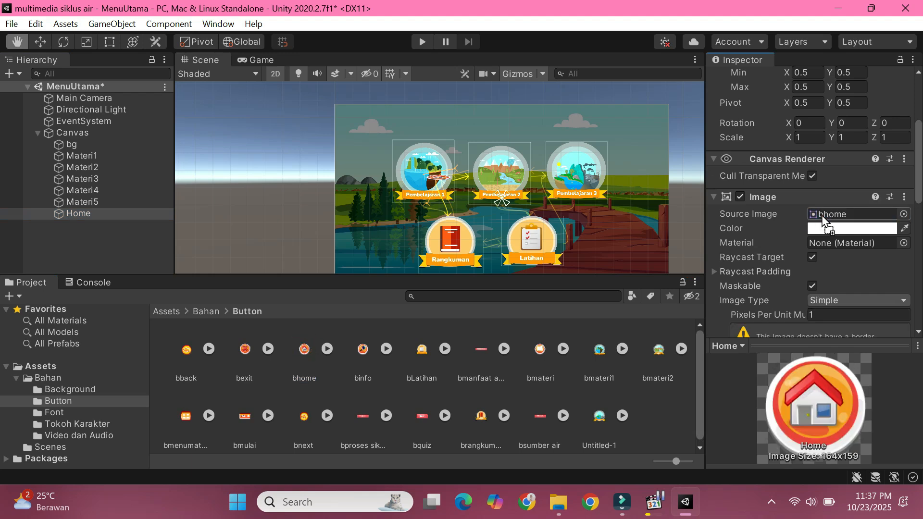
# Step: Set the Home button's position to X 164 and Y 156
pyautogui.scroll(5, 818, 217)
pyautogui.write('164')
pyautogui.press('Tab')
pyautogui.write('156')
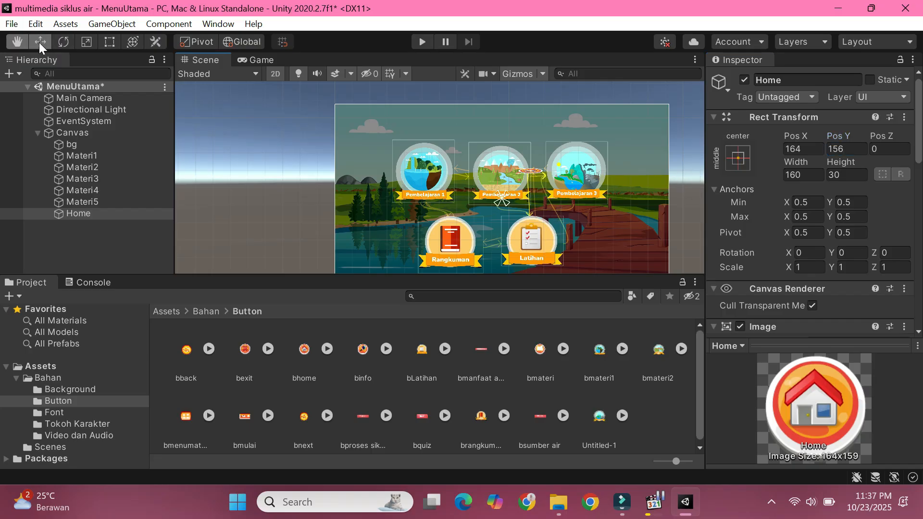
# Step: Resize the Home button to about 146 high at a scale of about 0.5 and move it to about X 612, Y 479
pyautogui.click(40, 42)
pyautogui.click(112, 43)
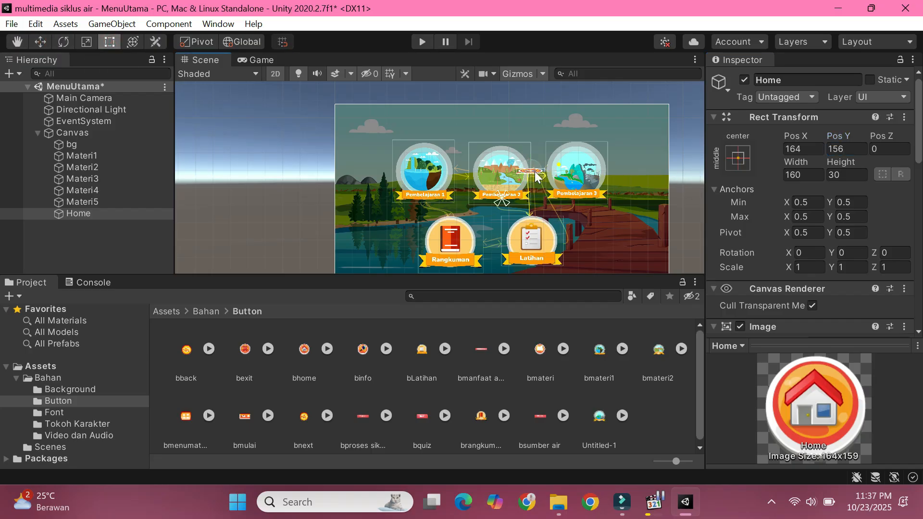
pyautogui.moveTo(523, 159); pyautogui.dragTo(571, 136)
pyautogui.scroll(10, 640, 102)
pyautogui.hotkey('ctrl', 'z')
pyautogui.click(87, 43)
pyautogui.click(41, 43)
pyautogui.scroll(-1, 530, 239)
pyautogui.scroll(1, 572, 223)
pyautogui.click(533, 91)
pyautogui.click(574, 148)
# Step: Duplicate the Home button, rename the copy materi and move it right to about X 705, Y 481
pyautogui.rightClick(98, 212)
pyautogui.click(150, 236)
pyautogui.rightClick(96, 225)
pyautogui.click(144, 217)
pyautogui.write('materi')
pyautogui.press('Return')
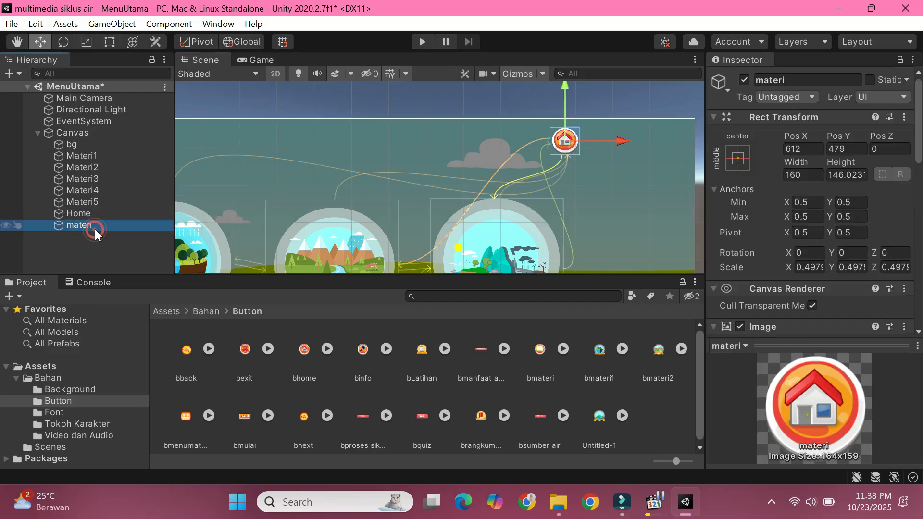
pyautogui.moveTo(567, 142); pyautogui.dragTo(601, 140)
# Step: Duplicate the materi button and rename the copy informasi
pyautogui.rightClick(108, 227)
pyautogui.click(147, 235)
pyautogui.rightClick(104, 240)
pyautogui.click(140, 218)
pyautogui.write('informasi')
pyautogui.click(102, 260)
# Step: Duplicate the informasi button and rename the copy exit
pyautogui.rightClick(102, 237)
pyautogui.click(140, 233)
pyautogui.rightClick(109, 249)
pyautogui.click(154, 218)
pyautogui.write('exit')
pyautogui.click(128, 266)
# Step: Line up the informasi and exit buttons to the right of materi, with exit at about X 885, Y 480
pyautogui.click(103, 237)
pyautogui.moveTo(605, 141); pyautogui.dragTo(637, 138)
pyautogui.scroll(10, 652, 134)
pyautogui.click(525, 165)
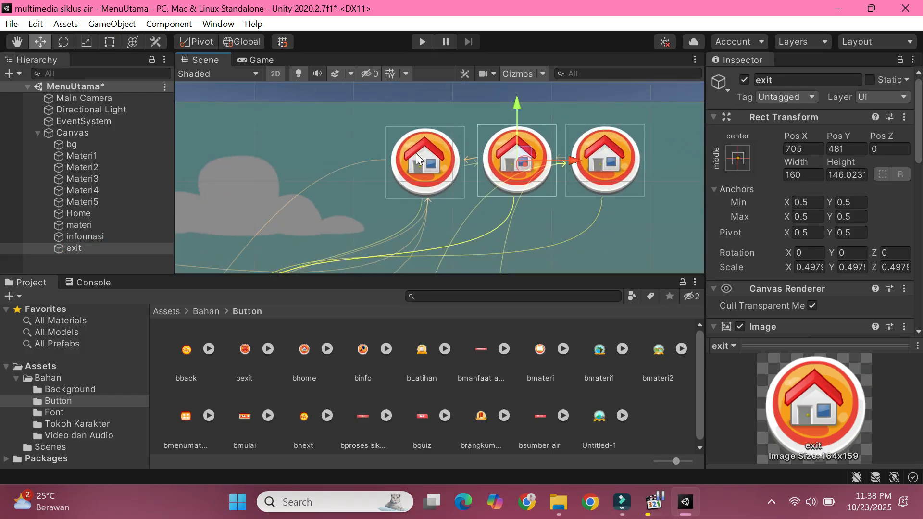
pyautogui.moveTo(482, 166); pyautogui.dragTo(328, 168, button='middle')
pyautogui.moveTo(369, 150); pyautogui.dragTo(548, 153)
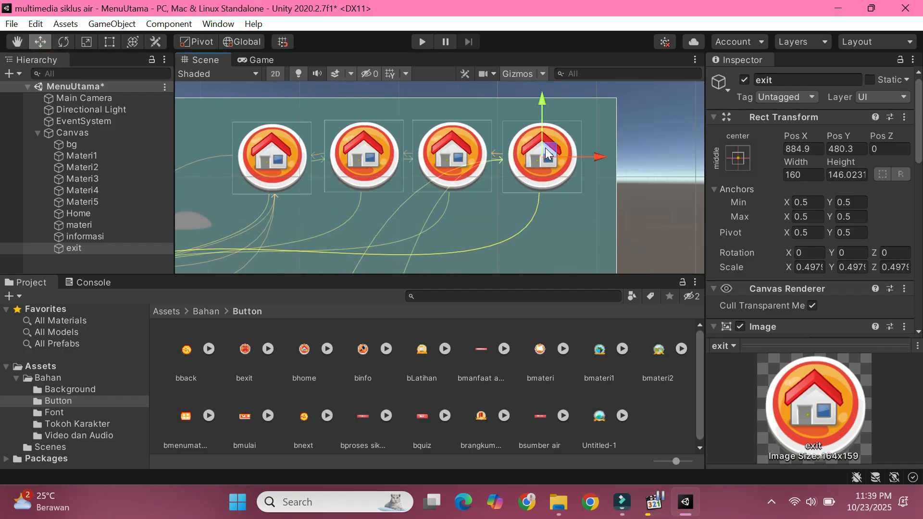
# Step: Nudge the Home button slightly upward to align it with the other small buttons
pyautogui.click(344, 148)
pyautogui.click(275, 149)
pyautogui.moveTo(278, 153); pyautogui.dragTo(277, 150)
# Step: Assign bmateri, binfo and bexit as the source images of the materi, informasi and exit buttons respectively
pyautogui.click(369, 153)
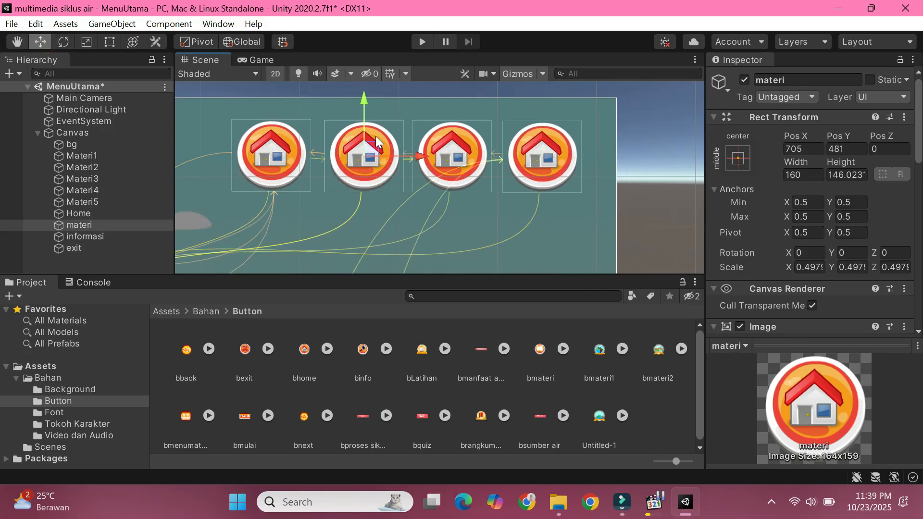
pyautogui.scroll(-5, 813, 217)
pyautogui.moveTo(543, 353); pyautogui.dragTo(831, 87)
pyautogui.click(470, 169)
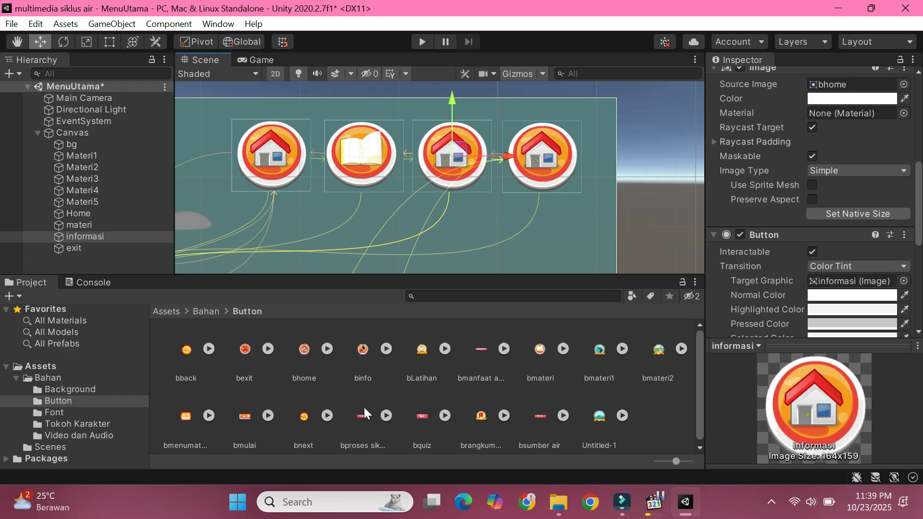
pyautogui.moveTo(358, 343); pyautogui.dragTo(851, 84)
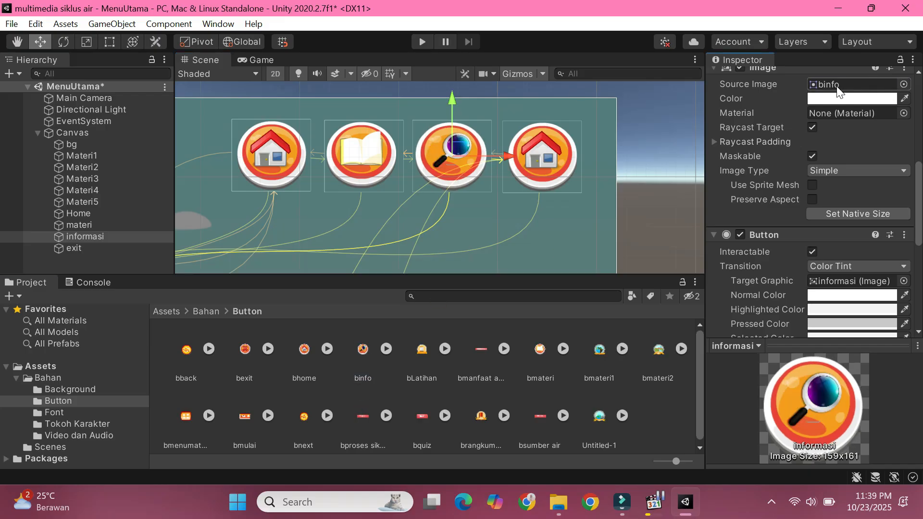
pyautogui.click(548, 149)
pyautogui.moveTo(244, 349); pyautogui.dragTo(851, 214)
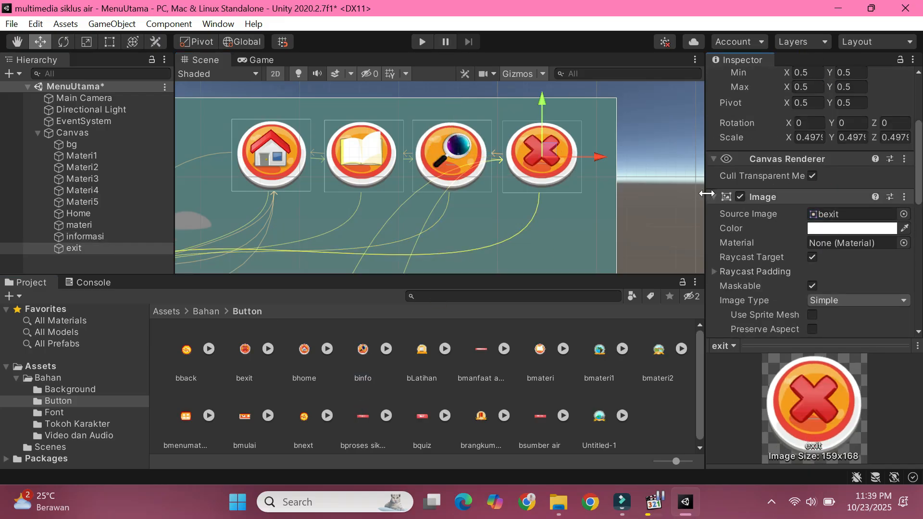
# Step: Check the menu layout in the Game view and save the MenuUtama scene
pyautogui.click(246, 59)
pyautogui.click(202, 60)
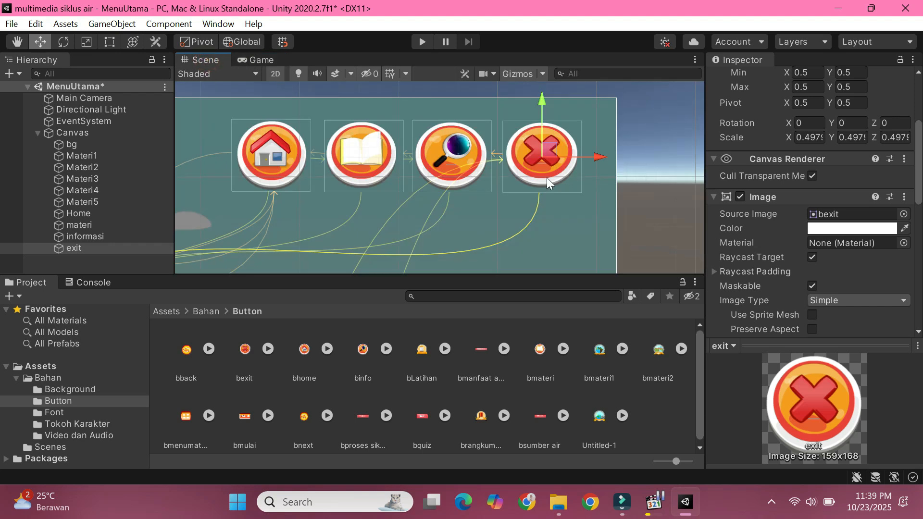
pyautogui.scroll(-1, 555, 206)
pyautogui.scroll(-8, 556, 205)
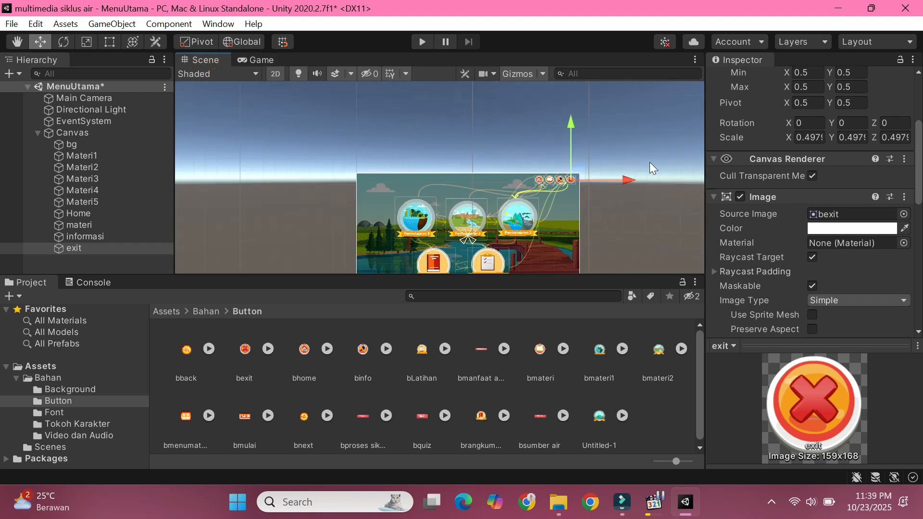
pyautogui.click(18, 42)
pyautogui.moveTo(641, 245); pyautogui.dragTo(633, 194)
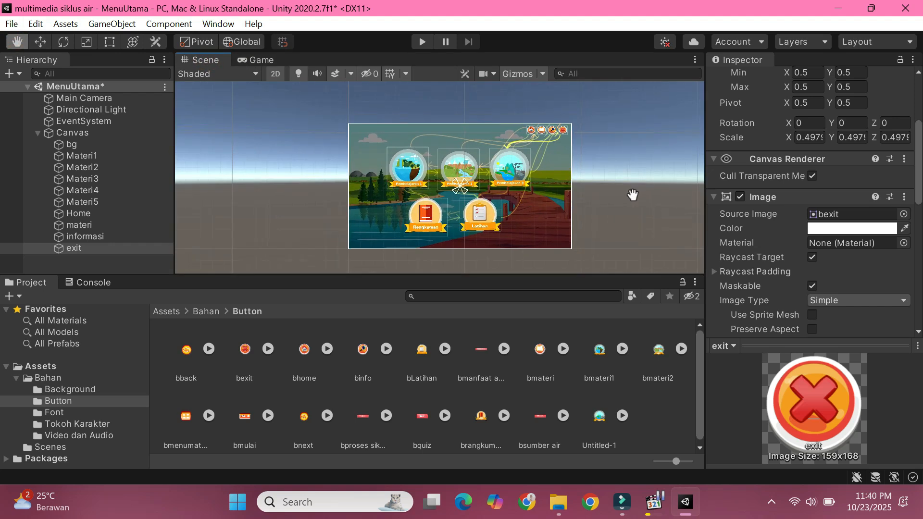
pyautogui.click(40, 42)
pyautogui.click(97, 89)
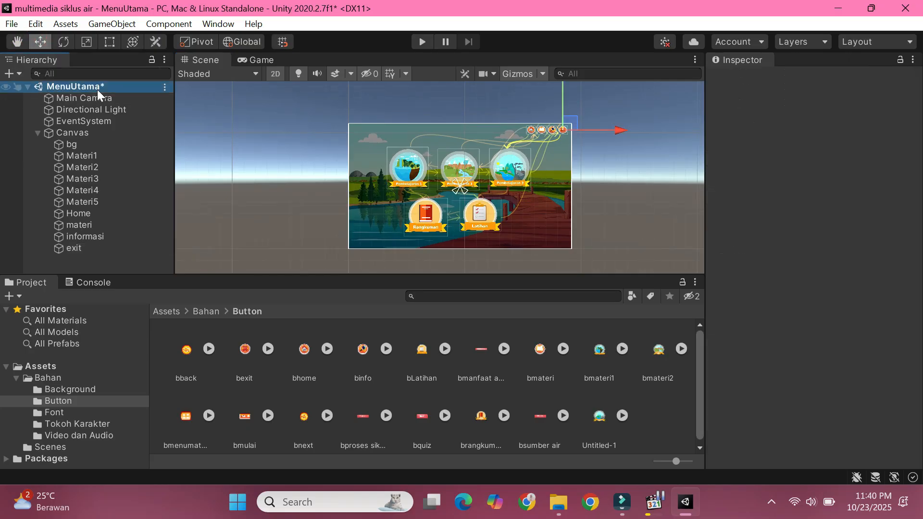
pyautogui.rightClick(97, 89)
pyautogui.click(142, 121)
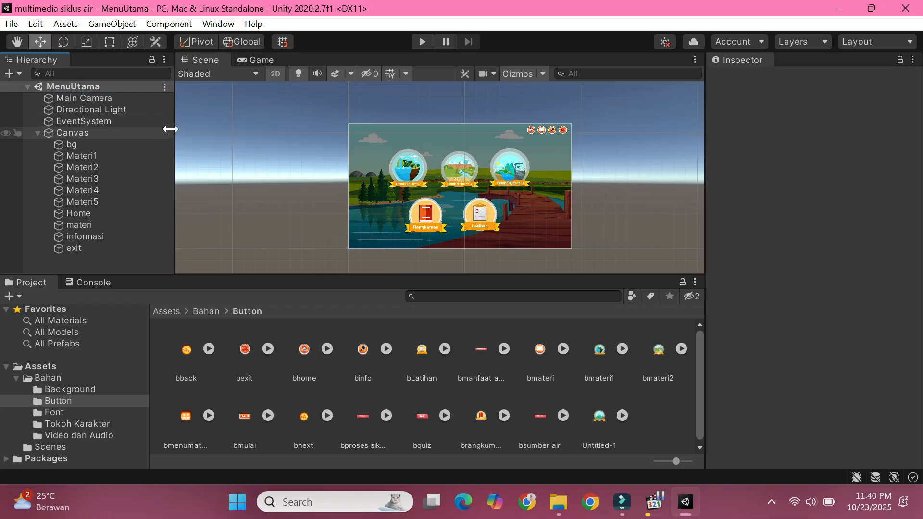
# Step: Open the Materi scene from the Assets/Scenes folder
pyautogui.click(166, 313)
pyautogui.doubleClick(234, 350)
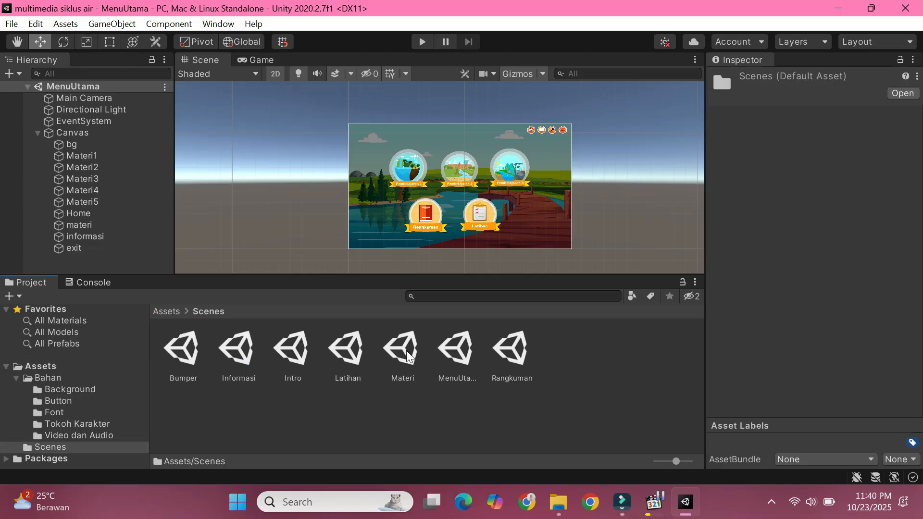
pyautogui.doubleClick(406, 351)
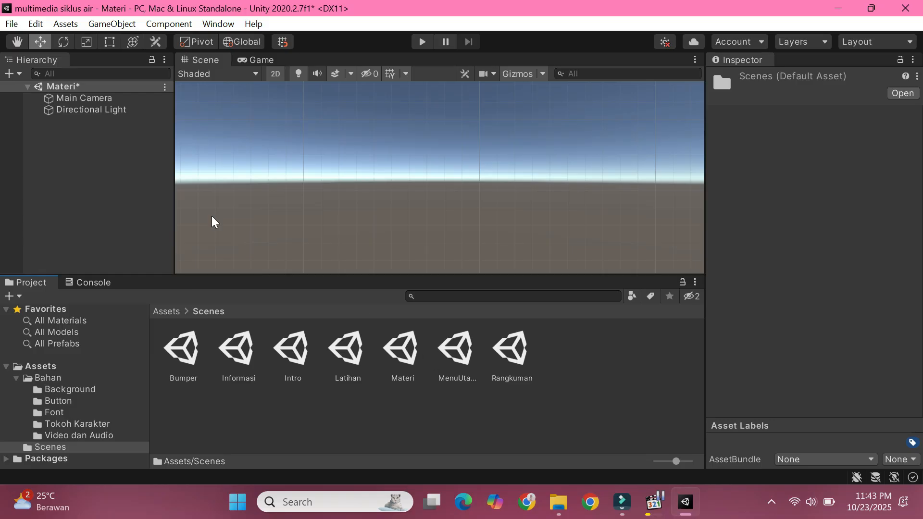
# Step: Add a UI image named bg to the Materi scene, sized 1920 by 1080 and positioned at X 0, Y 0
pyautogui.rightClick(74, 172)
pyautogui.moveTo(124, 451)
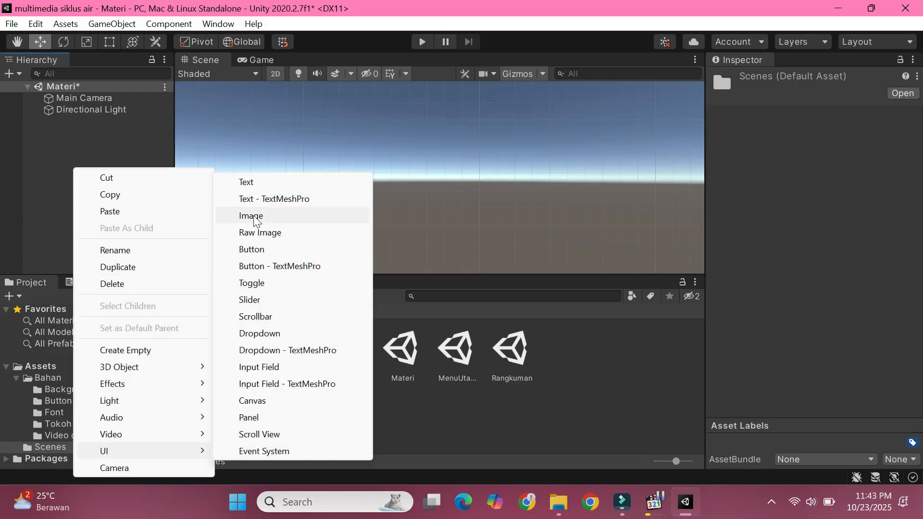
pyautogui.click(310, 214)
pyautogui.moveTo(804, 174); pyautogui.dragTo(764, 175)
pyautogui.write('1920')
pyautogui.moveTo(849, 175); pyautogui.dragTo(751, 151)
pyautogui.write('10800')
pyautogui.press('Tab')
pyautogui.write('0')
pyautogui.click(155, 166)
pyautogui.click(87, 134)
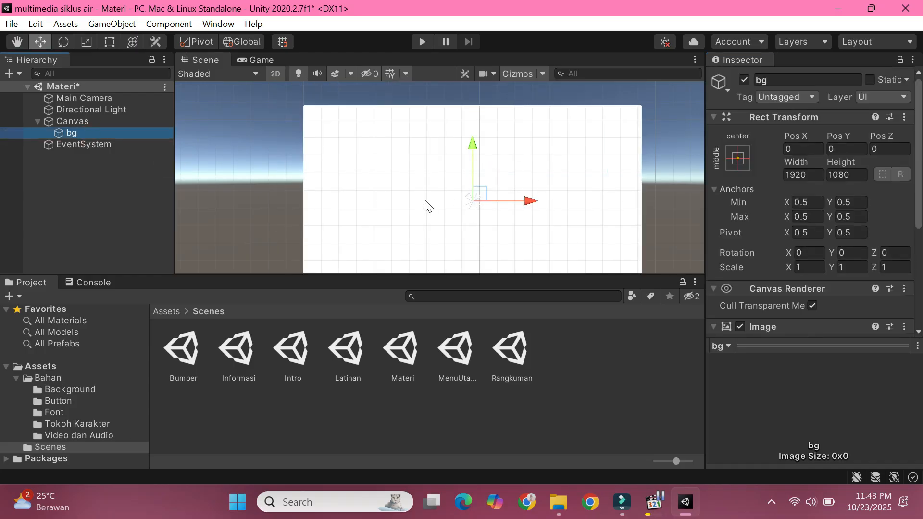
# Step: Assign the MenuMateri image from the Bahan/Background folder as the source image of bg
pyautogui.click(166, 311)
pyautogui.doubleClick(186, 367)
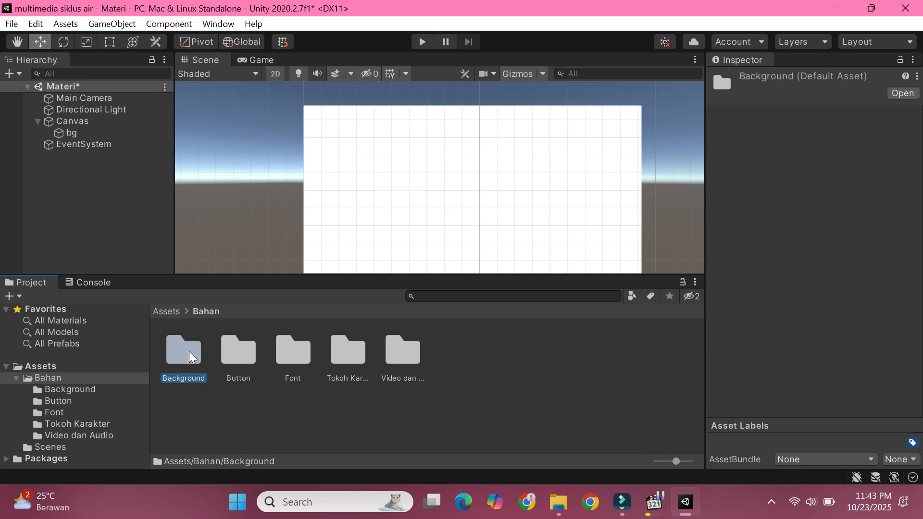
pyautogui.doubleClick(189, 351)
pyautogui.scroll(-2, 472, 400)
pyautogui.scroll(-1, 471, 400)
pyautogui.click(71, 133)
pyautogui.moveTo(246, 450); pyautogui.dragTo(818, 302)
pyautogui.moveTo(246, 424); pyautogui.dragTo(854, 217)
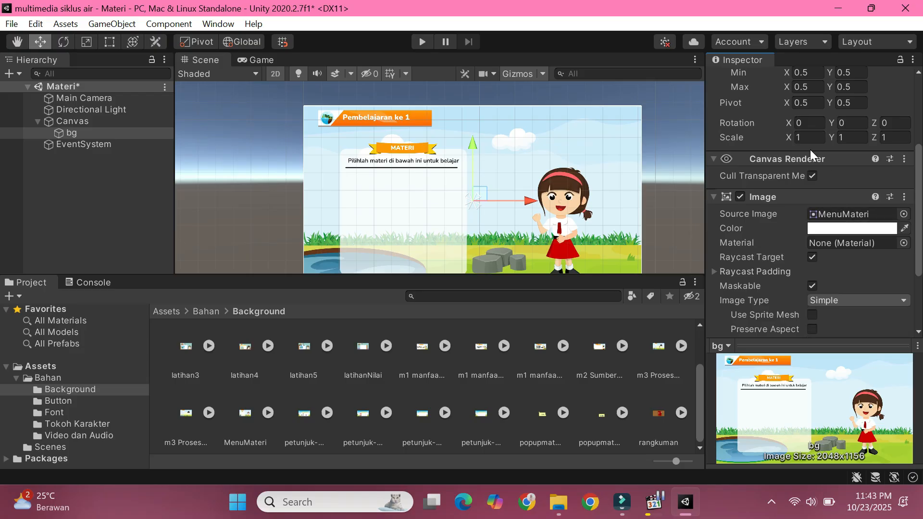
pyautogui.scroll(5, 810, 144)
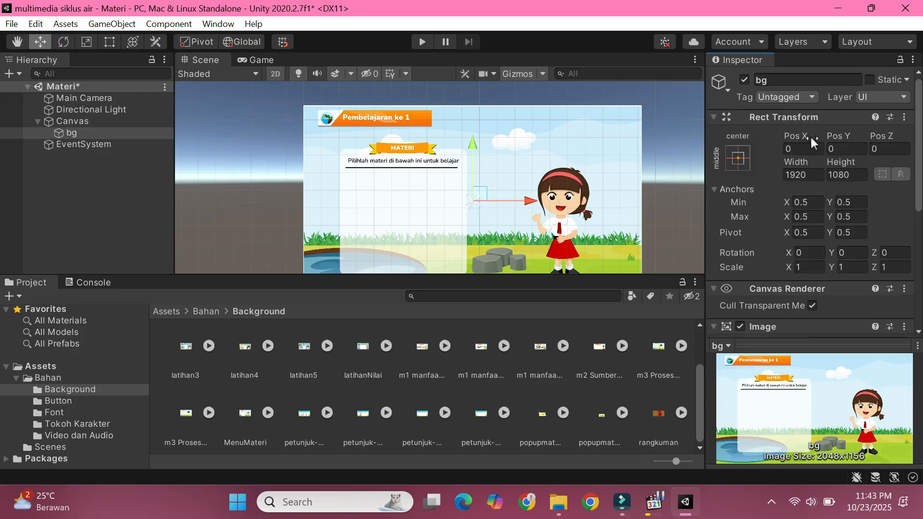
pyautogui.click(716, 117)
pyautogui.scroll(-3, 853, 200)
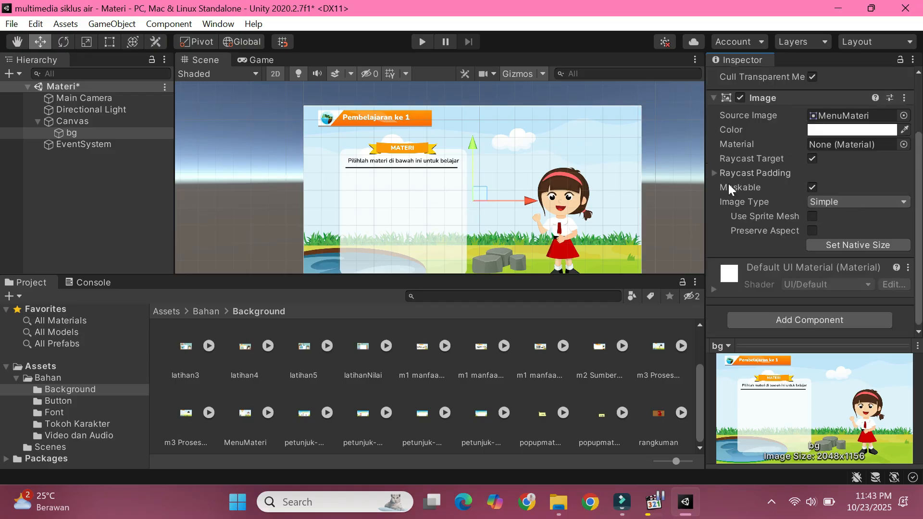
pyautogui.scroll(-2, 542, 151)
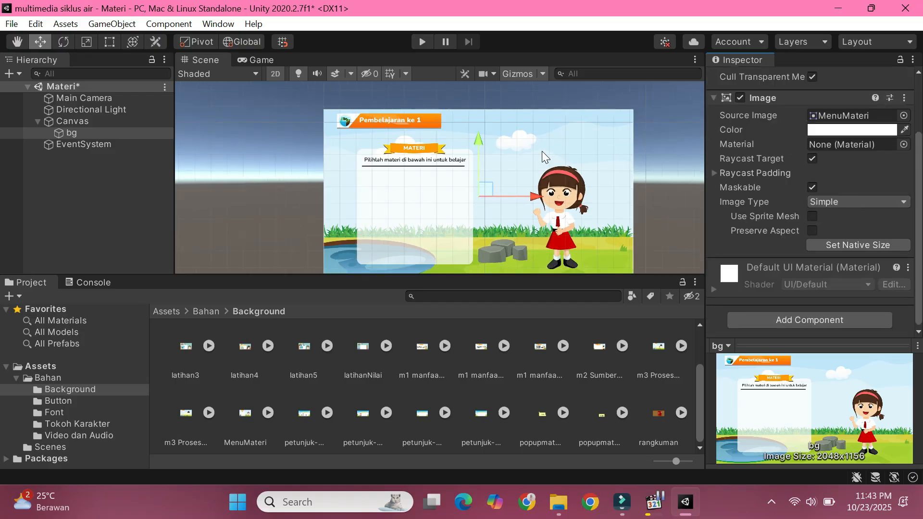
# Step: Add a UI button to the canvas and delete its text child
pyautogui.rightClick(105, 185)
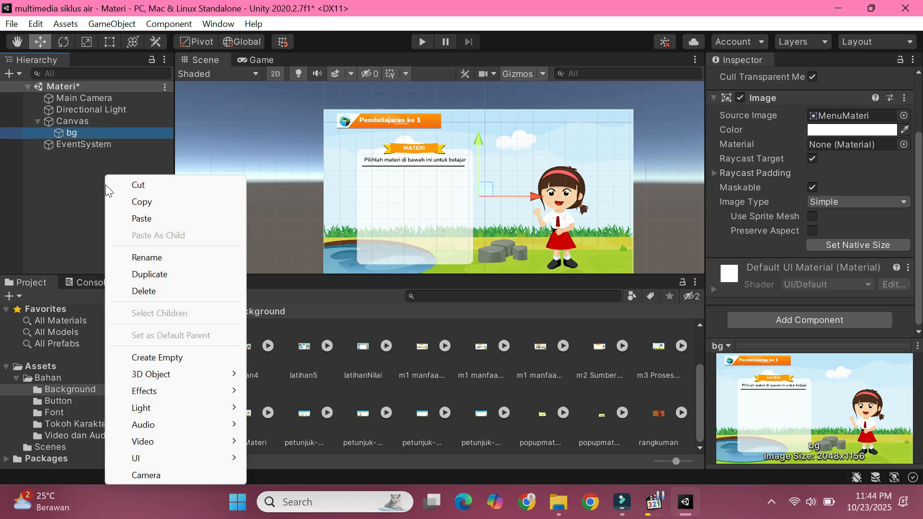
pyautogui.moveTo(240, 459)
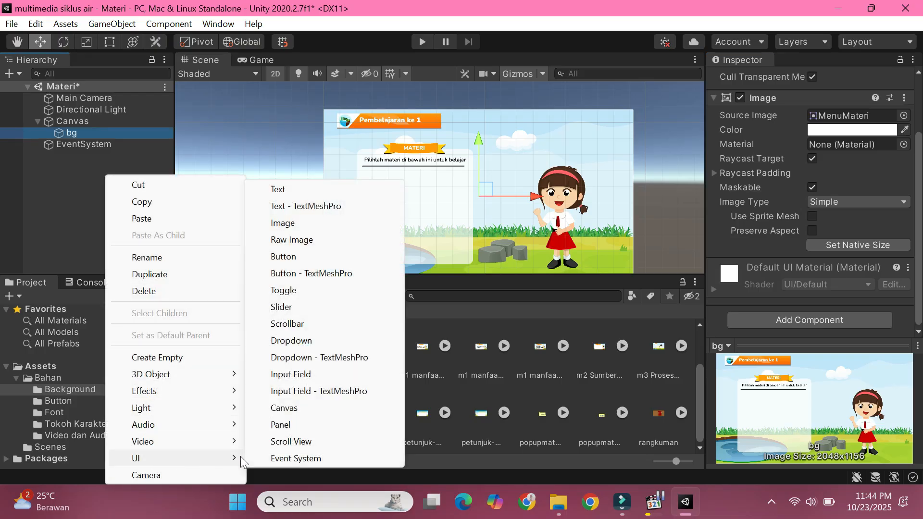
pyautogui.click(287, 256)
pyautogui.press('Return')
pyautogui.click(48, 146)
pyautogui.click(86, 157)
pyautogui.rightClick(86, 157)
pyautogui.click(120, 252)
pyautogui.click(82, 146)
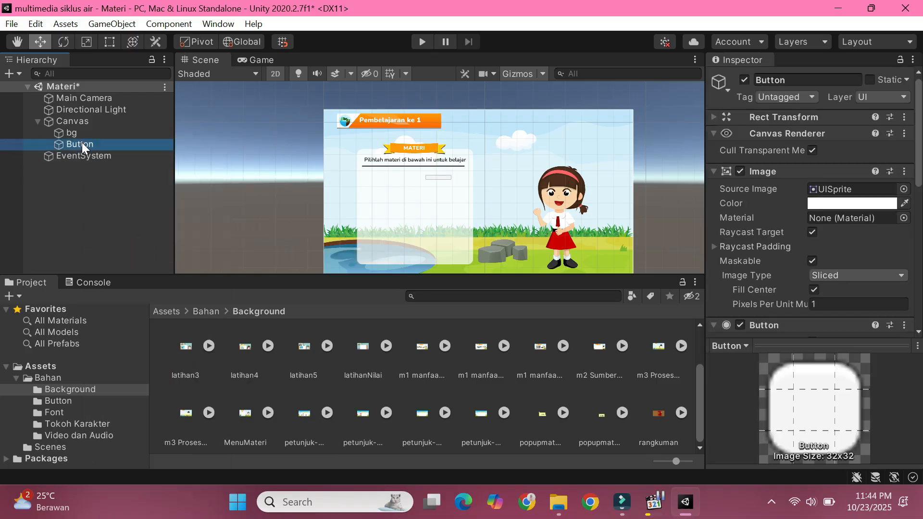
# Step: Assign the bmanfaat air image from the Bahan/Button folder as the button's source image
pyautogui.scroll(2, 567, 394)
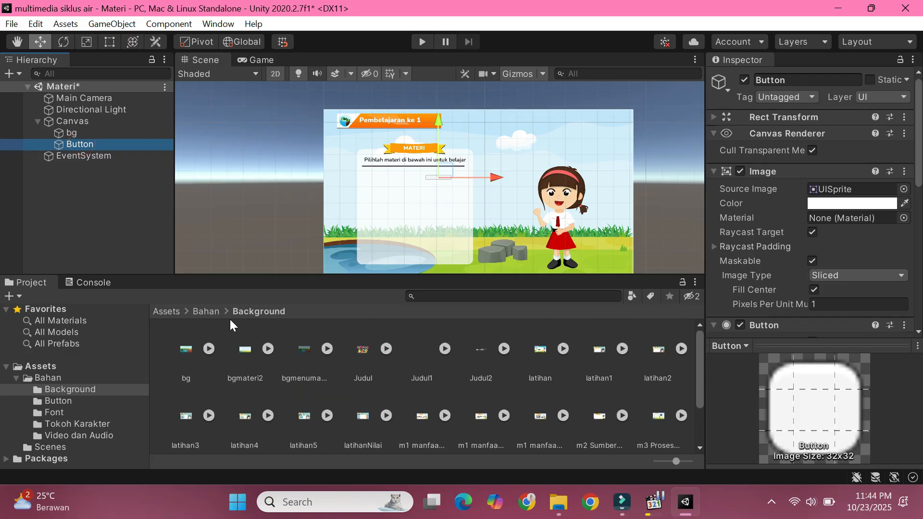
pyautogui.click(212, 312)
pyautogui.doubleClick(243, 359)
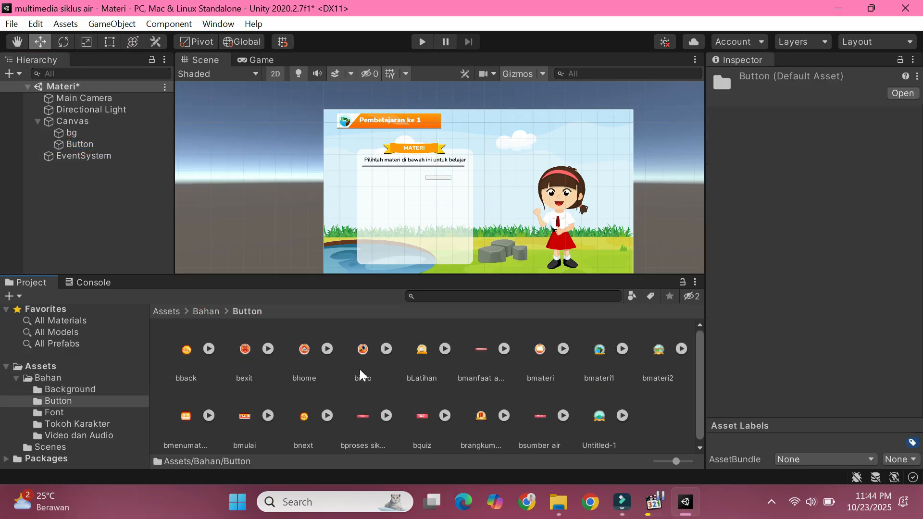
pyautogui.click(481, 348)
pyautogui.click(93, 142)
pyautogui.moveTo(483, 351); pyautogui.dragTo(855, 192)
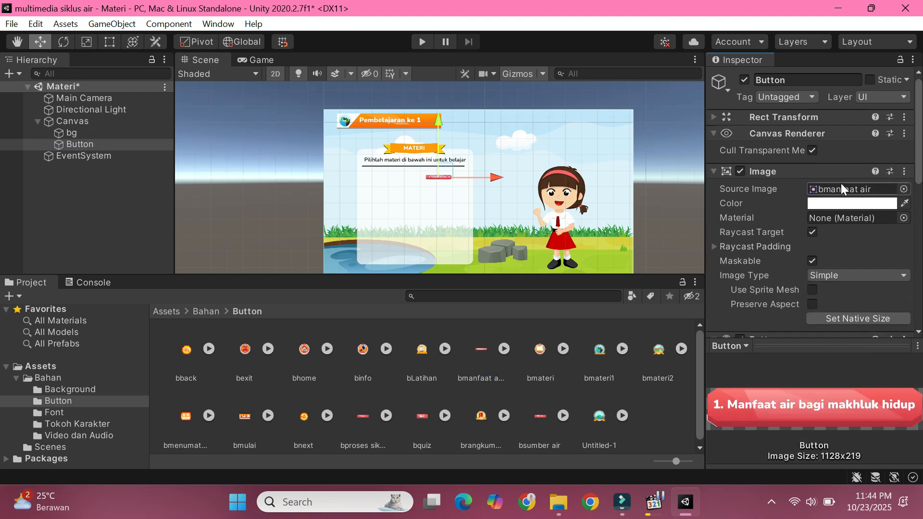
# Step: Set the button's width to 1128 and its height to 219
pyautogui.click(109, 42)
pyautogui.click(443, 179)
pyautogui.click(98, 144)
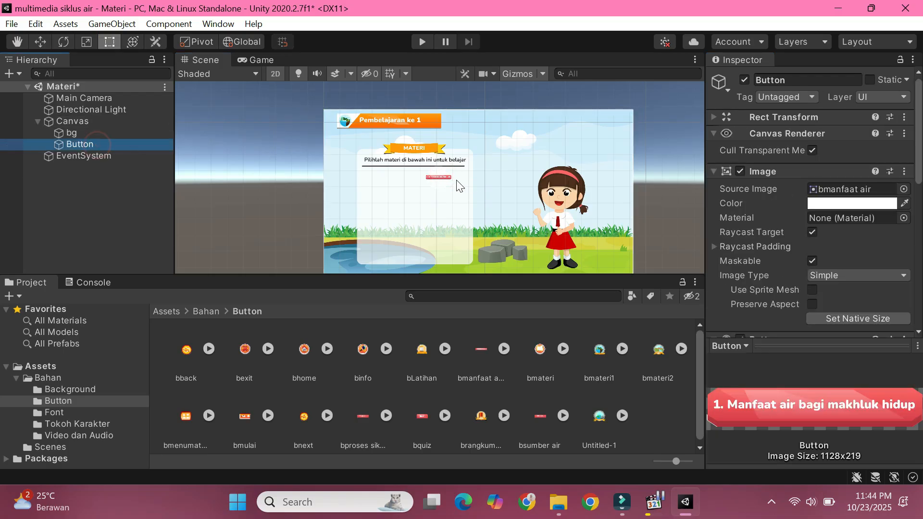
pyautogui.click(438, 181)
pyautogui.click(90, 144)
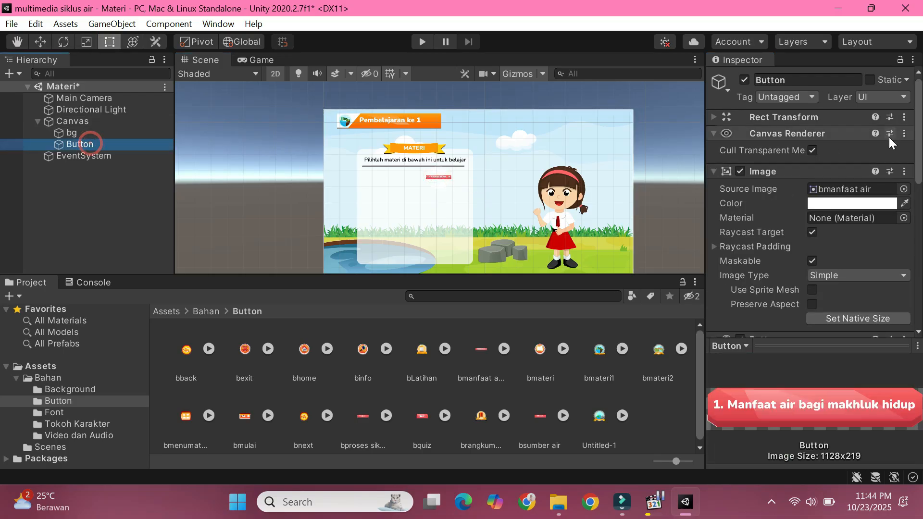
pyautogui.click(714, 132)
pyautogui.click(712, 119)
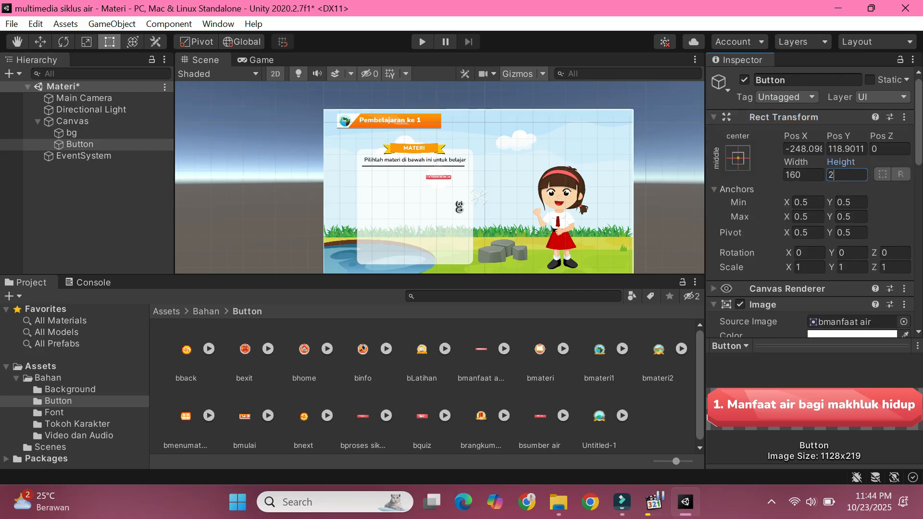
pyautogui.hotkey('shift', 'Tab')
pyautogui.write('1128')
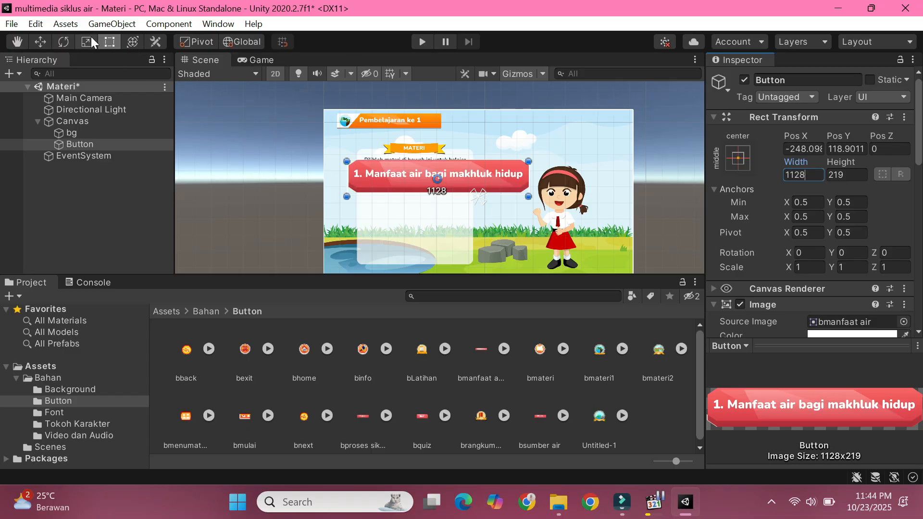
# Step: Scale the button uniformly to about 0.485 and place it at X -396, Y 92 below the MATERI heading
pyautogui.click(87, 41)
pyautogui.moveTo(435, 173); pyautogui.dragTo(416, 193)
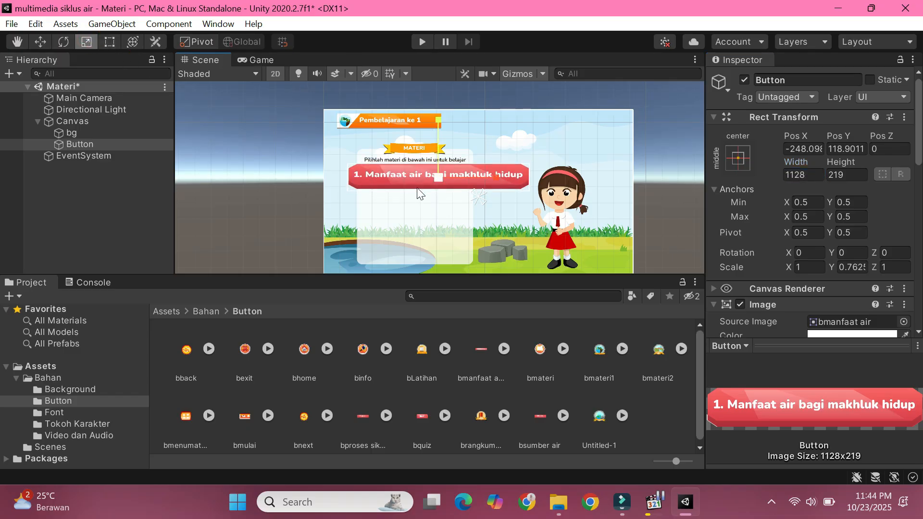
pyautogui.hotkey('ctrl', 'z')
pyautogui.click(459, 171)
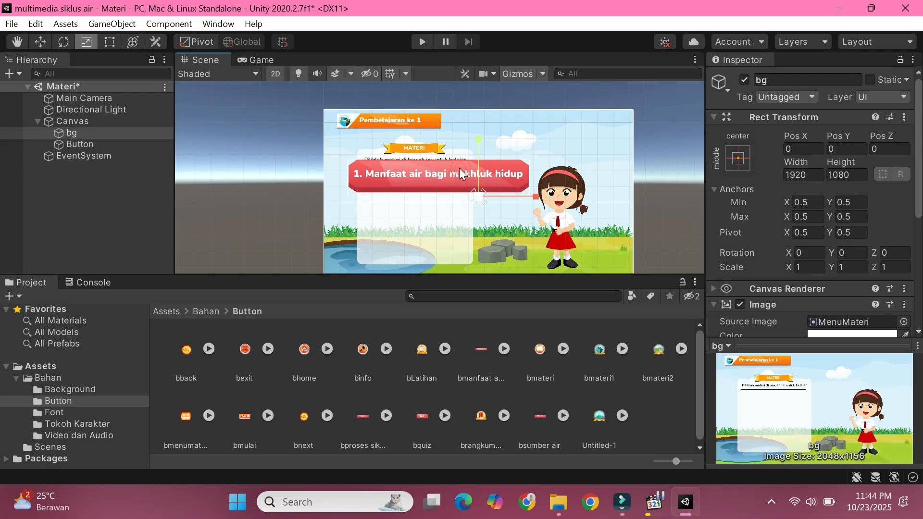
pyautogui.click(503, 165)
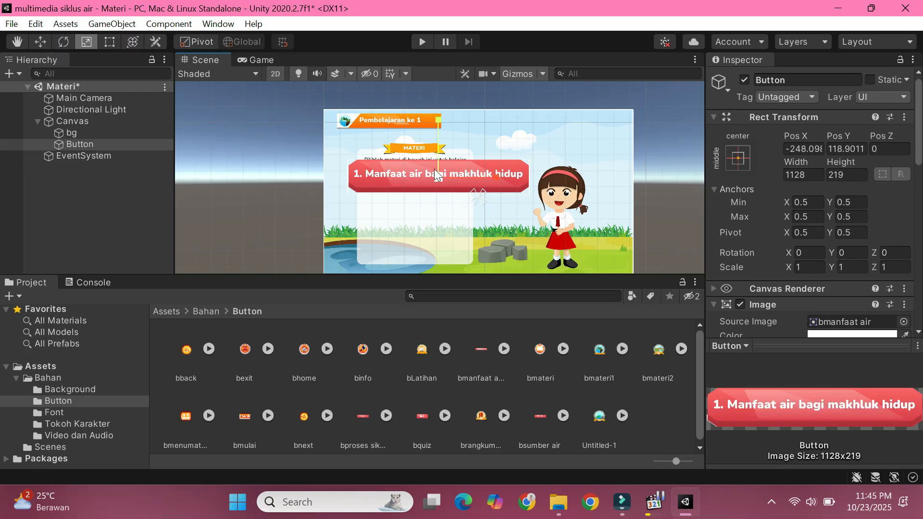
pyautogui.moveTo(439, 175)
pyautogui.mouseDown()
pyautogui.moveTo(423, 203)
pyautogui.moveTo(456, 187)
pyautogui.moveTo(426, 179)
pyautogui.mouseUp()
pyautogui.click(40, 41)
# Step: Duplicate the Manfaat air button and rename the copy button2
pyautogui.rightClick(99, 143)
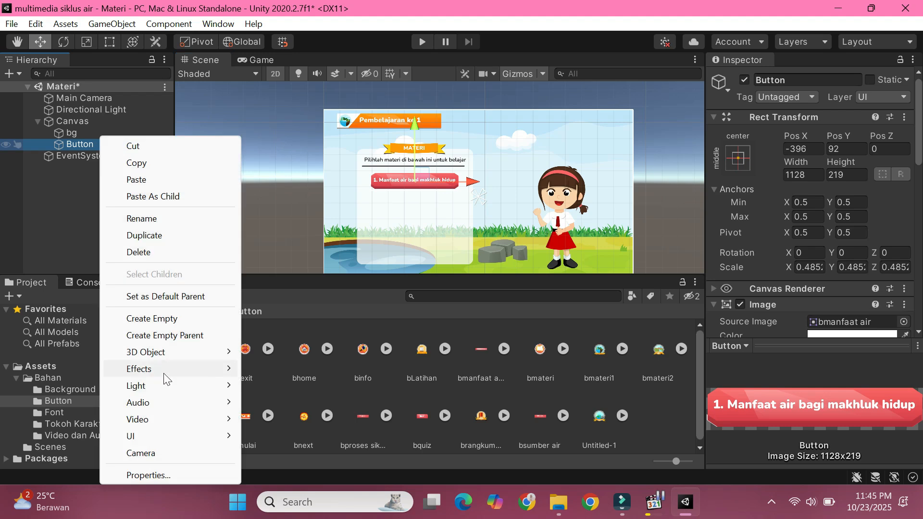
pyautogui.click(155, 232)
pyautogui.rightClick(105, 156)
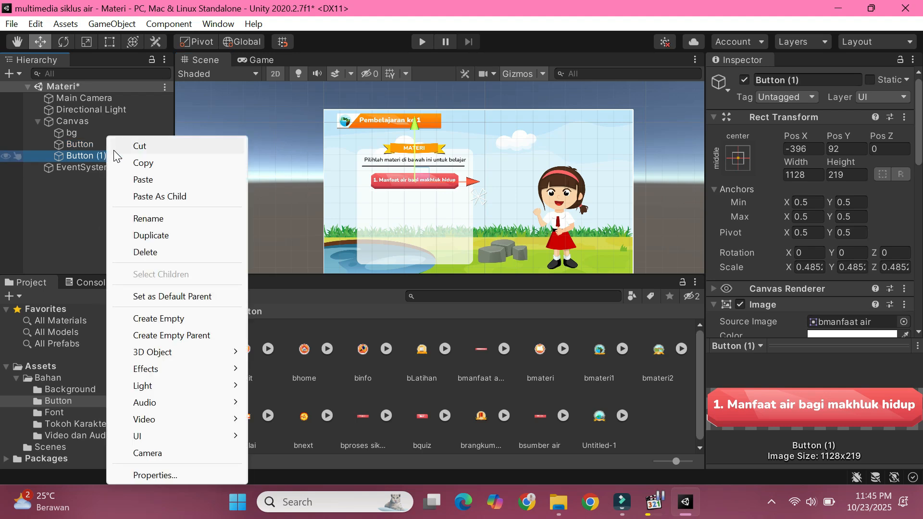
pyautogui.click(163, 220)
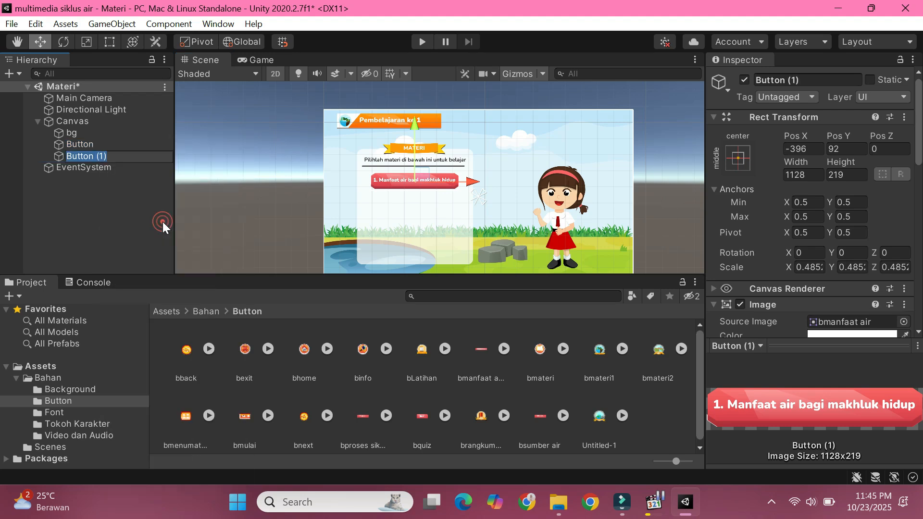
pyautogui.write('mate')
pyautogui.press('BackSpace')
pyautogui.press('BackSpace')
pyautogui.press('BackSpace')
pyautogui.press('BackSpace')
pyautogui.write('button2')
pyautogui.press('Return')
# Step: Rename the original button as Button1
pyautogui.click(97, 144)
pyautogui.rightClick(97, 144)
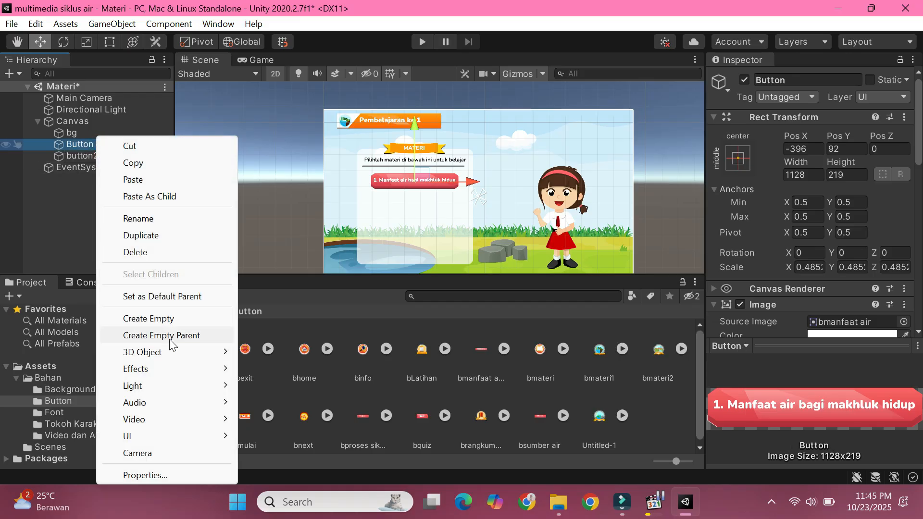
pyautogui.click(129, 217)
pyautogui.click(110, 144)
pyautogui.write('1')
# Step: Move button2 down below Button1 to X -396, Y -47
pyautogui.rightClick(112, 160)
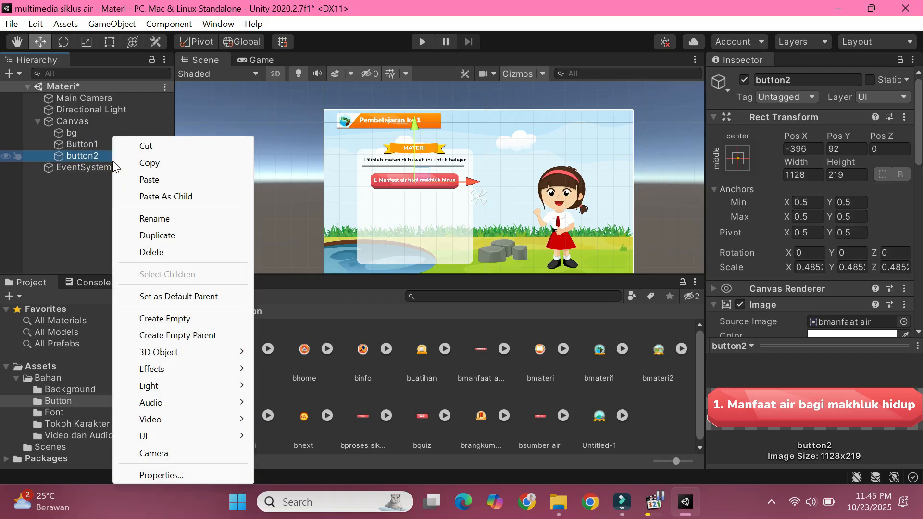
pyautogui.click(78, 204)
pyautogui.click(94, 158)
pyautogui.moveTo(420, 172); pyautogui.dragTo(420, 197)
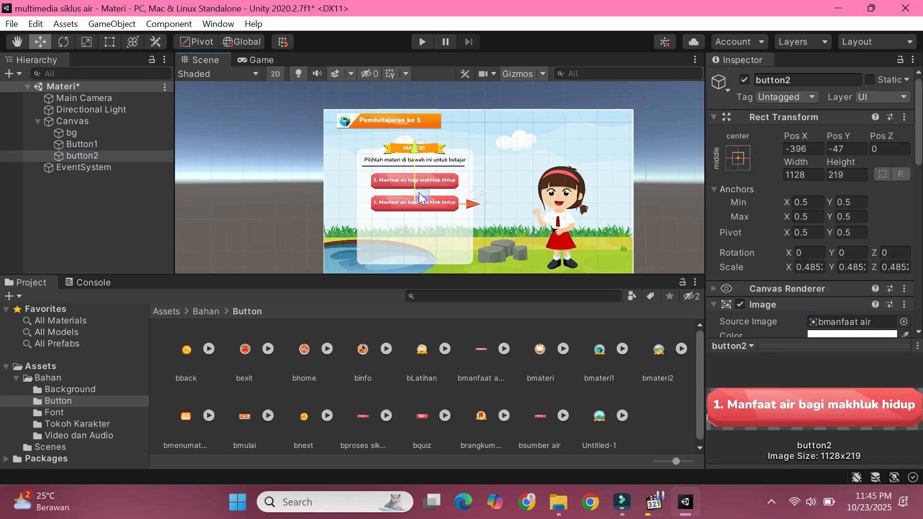
# Step: Assign bsumber air as the source image of button2 and narrow its X scale to about 0.345
pyautogui.scroll(-5, 786, 215)
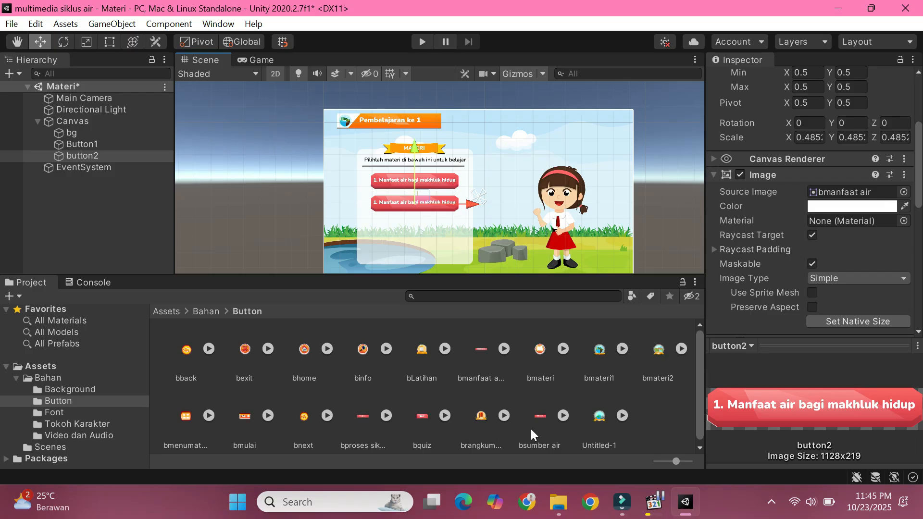
pyautogui.moveTo(540, 419); pyautogui.dragTo(859, 197)
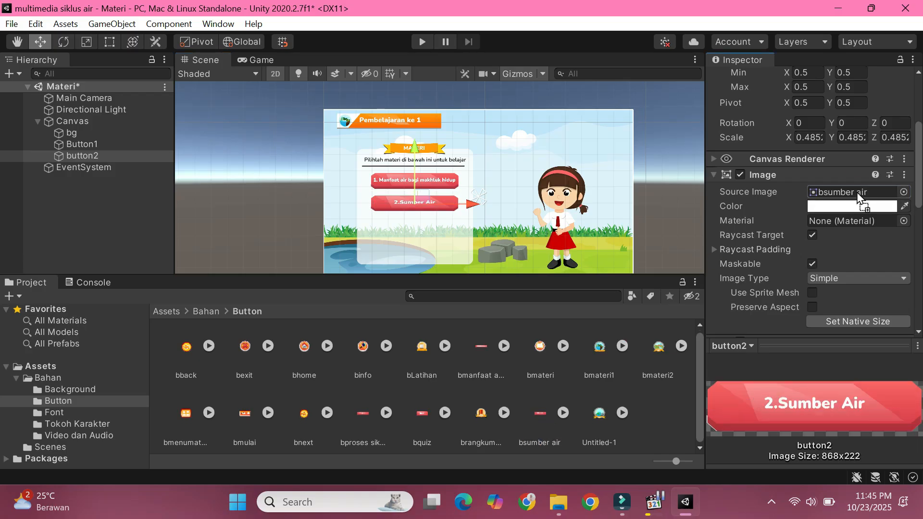
pyautogui.click(109, 41)
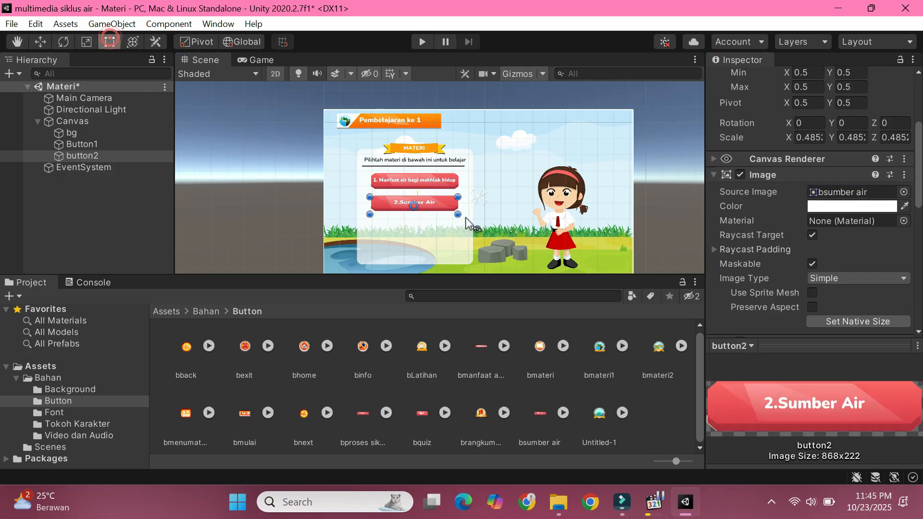
pyautogui.moveTo(459, 195)
pyautogui.mouseDown()
pyautogui.moveTo(444, 195)
pyautogui.moveTo(462, 205)
pyautogui.mouseUp()
pyautogui.hotkey('ctrl', 'z')
pyautogui.click(87, 42)
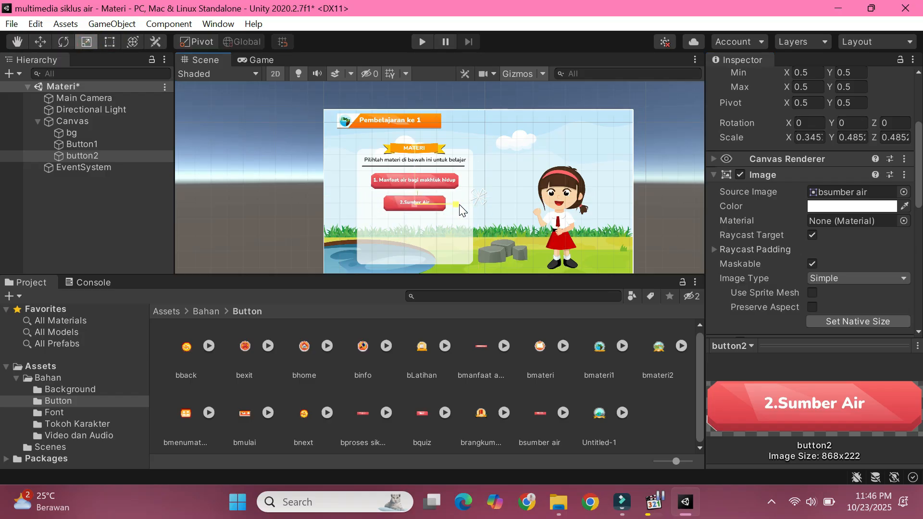
# Step: Duplicate button2 and rename the copy button3
pyautogui.rightClick(87, 156)
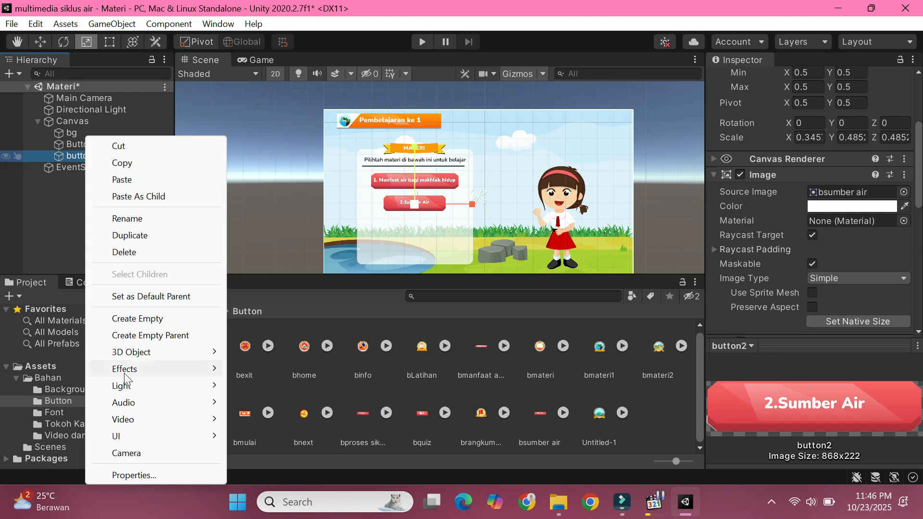
pyautogui.click(133, 233)
pyautogui.rightClick(122, 168)
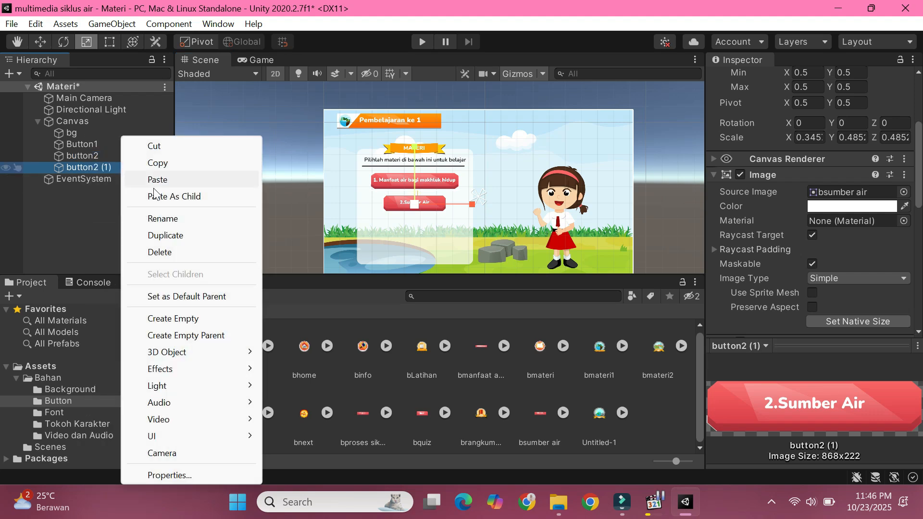
pyautogui.click(162, 210)
pyautogui.rightClick(114, 166)
pyautogui.click(140, 218)
pyautogui.moveTo(116, 166); pyautogui.dragTo(98, 167)
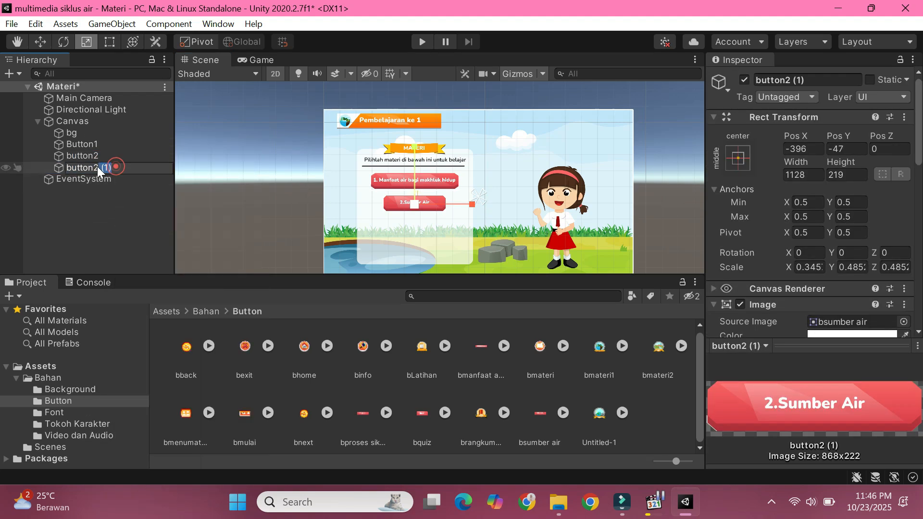
pyautogui.write('3')
pyautogui.press('Return')
# Step: Move button3 down below button2 to X -396, Y -190
pyautogui.click(103, 168)
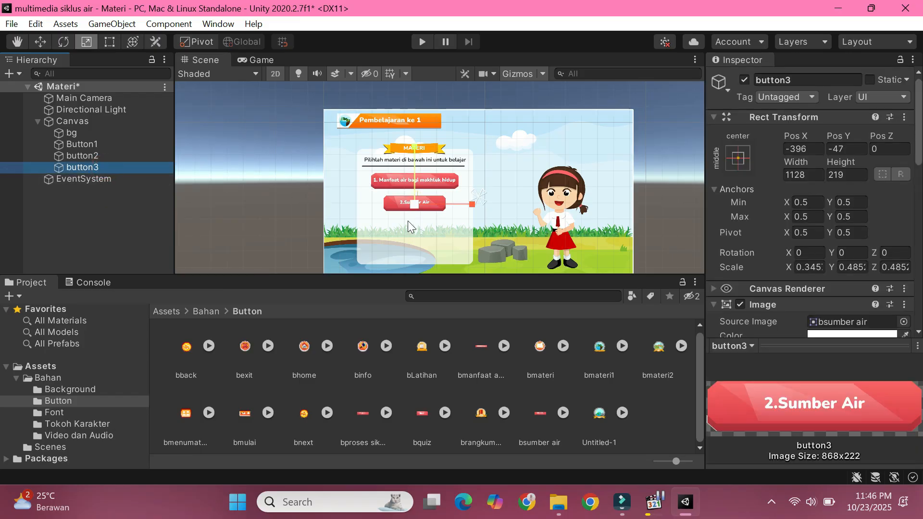
pyautogui.click(40, 42)
pyautogui.moveTo(417, 201); pyautogui.dragTo(419, 221)
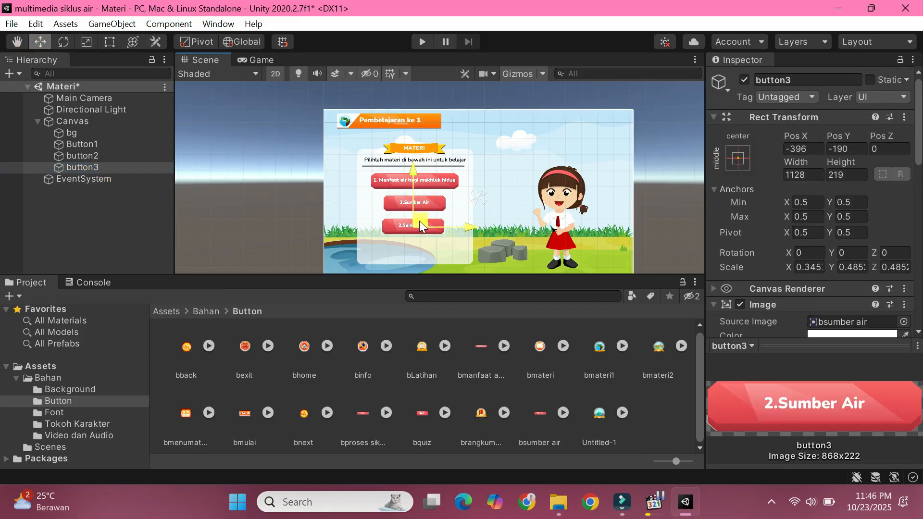
# Step: Assign bproses siklus air as the source image of button3 and align the button under button2
pyautogui.scroll(-3, 770, 288)
pyautogui.moveTo(358, 411); pyautogui.dragTo(846, 105)
pyautogui.scroll(-2, 794, 202)
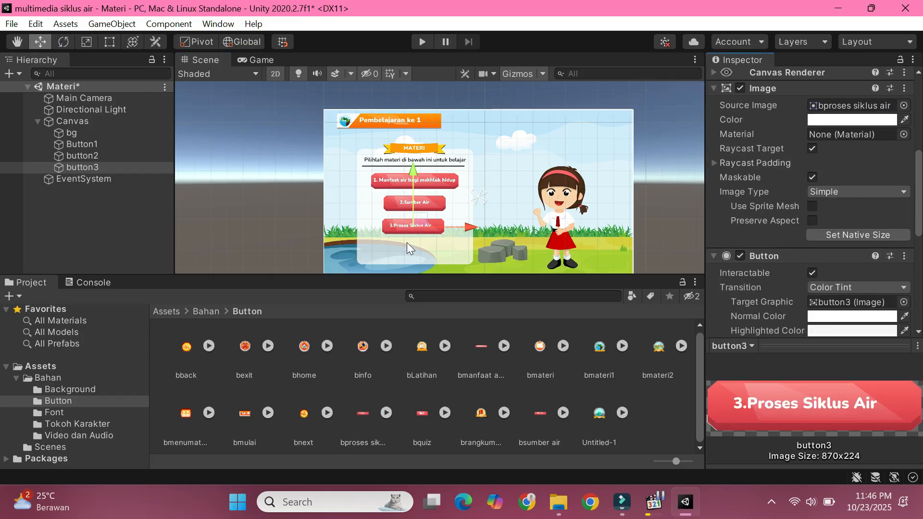
pyautogui.scroll(5, 408, 241)
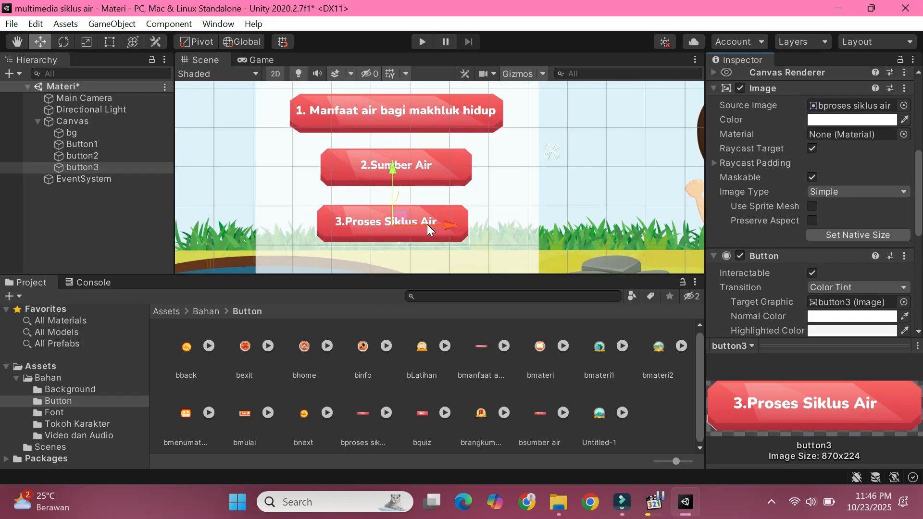
pyautogui.scroll(1, 427, 224)
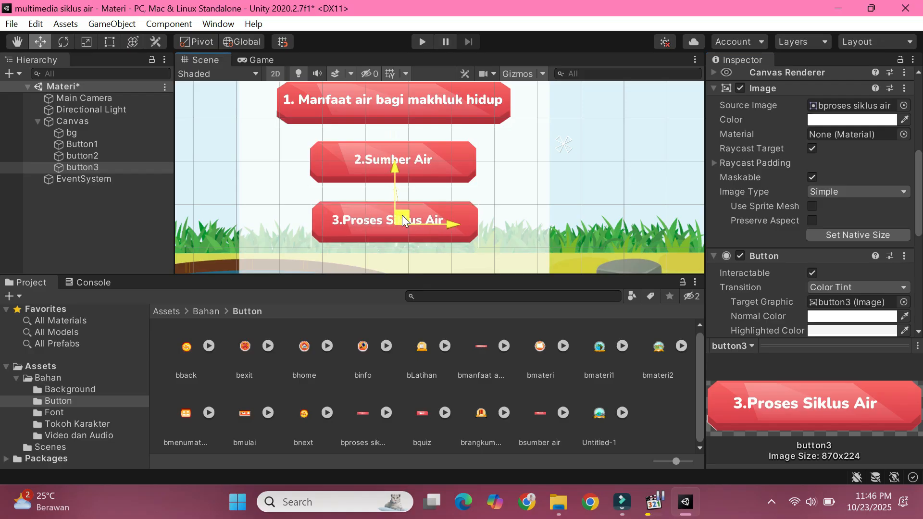
pyautogui.scroll(-5, 422, 227)
pyautogui.scroll(-2, 424, 221)
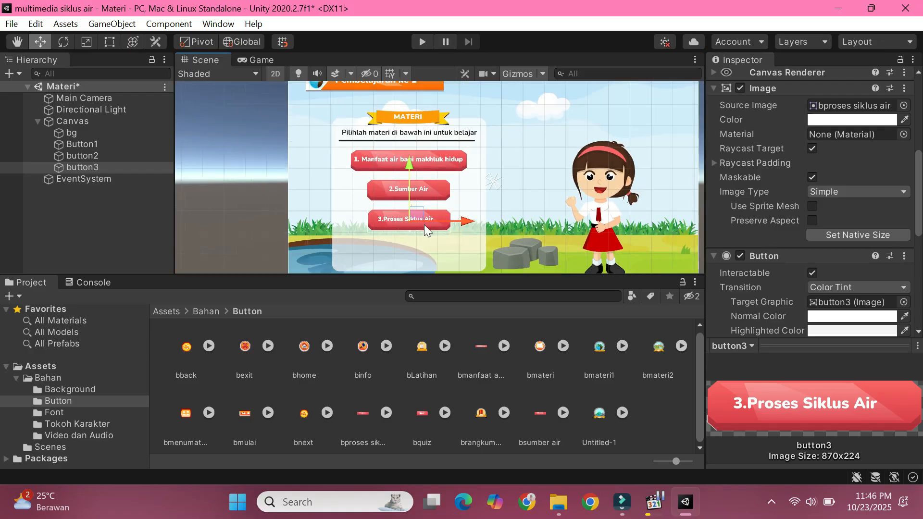
# Step: Move the three topic buttons further down the white panel, spacing them evenly below the heading line
pyautogui.moveTo(423, 189); pyautogui.dragTo(418, 195)
pyautogui.moveTo(423, 160); pyautogui.dragTo(416, 163)
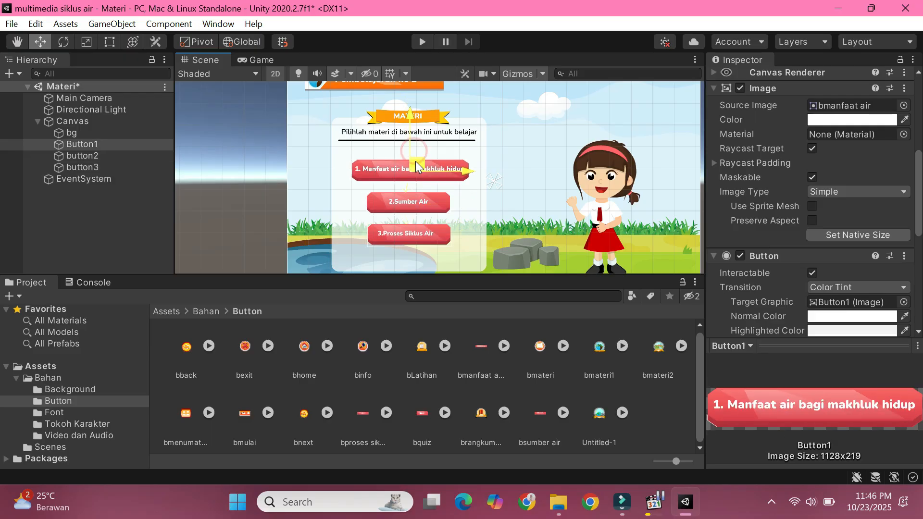
pyautogui.scroll(-3, 433, 192)
pyautogui.click(247, 219)
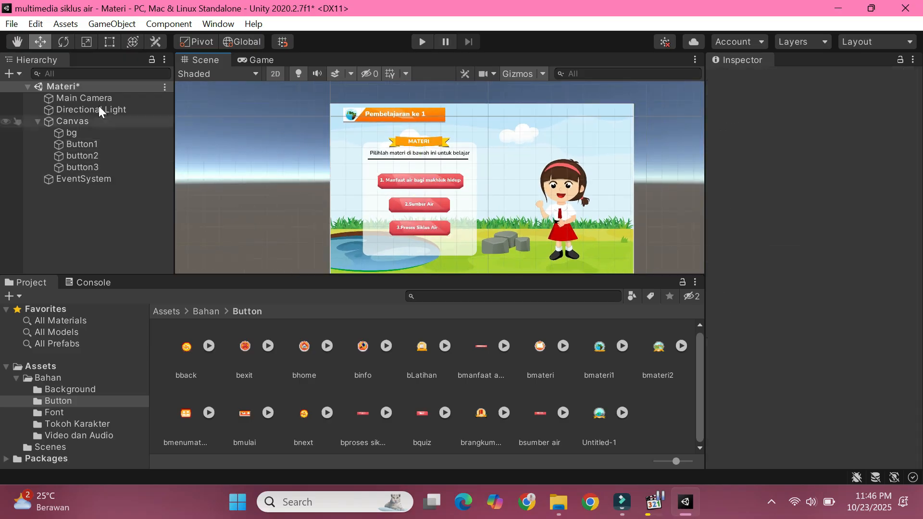
# Step: Create an empty object named MenuMateri and place it inside Canvas above bg
pyautogui.rightClick(90, 198)
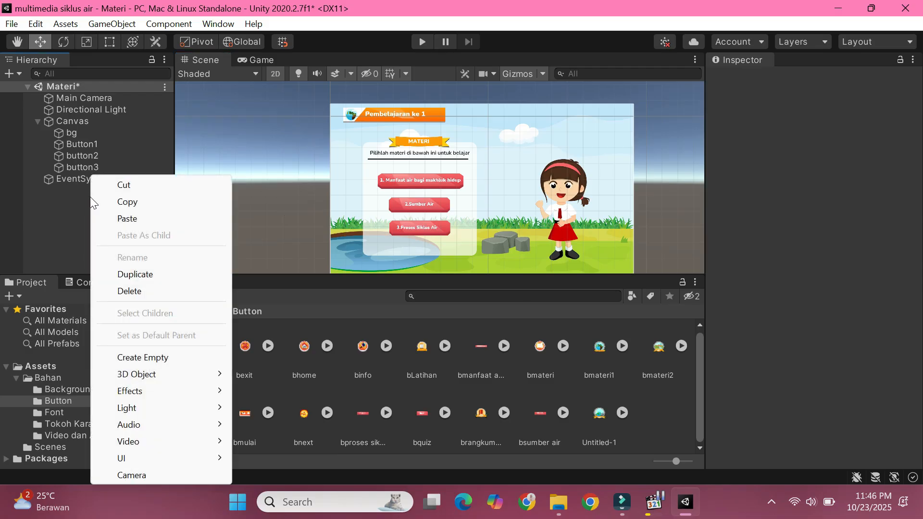
pyautogui.click(167, 359)
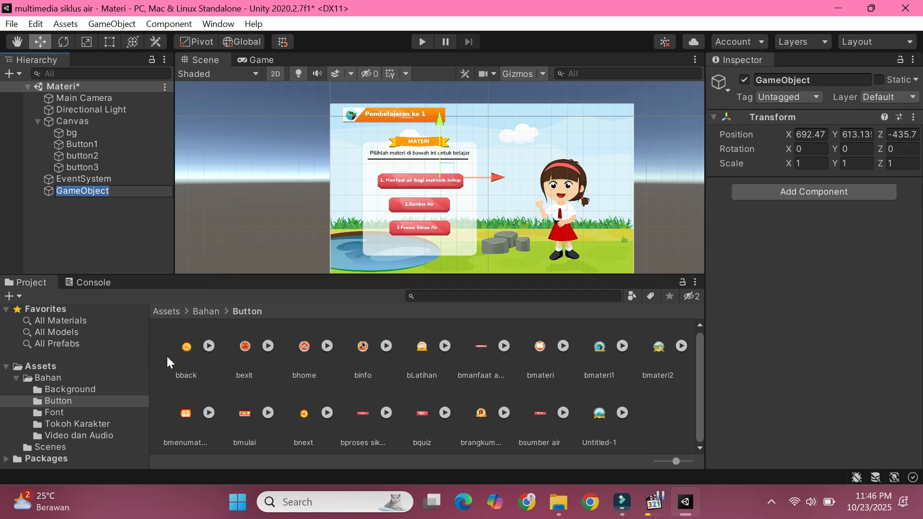
pyautogui.write('Men')
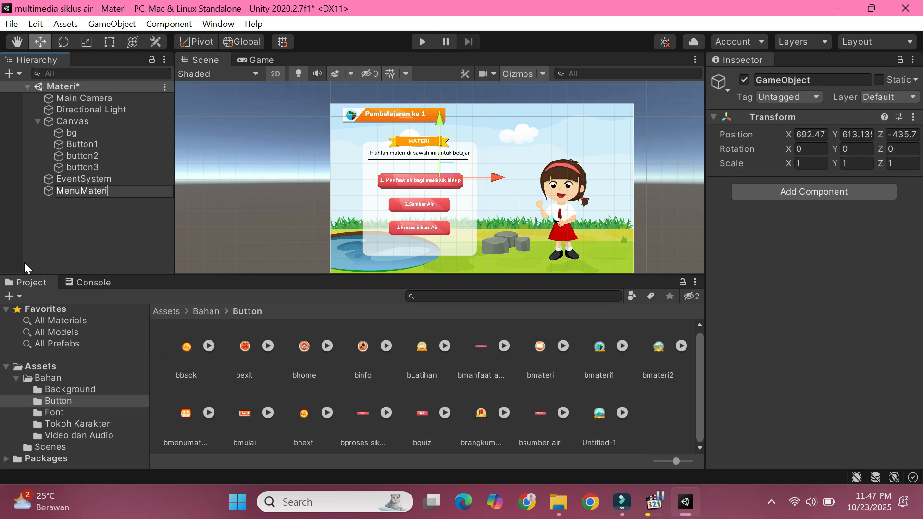
pyautogui.write('uMateri')
pyautogui.press('Return')
pyautogui.moveTo(50, 191); pyautogui.dragTo(57, 138)
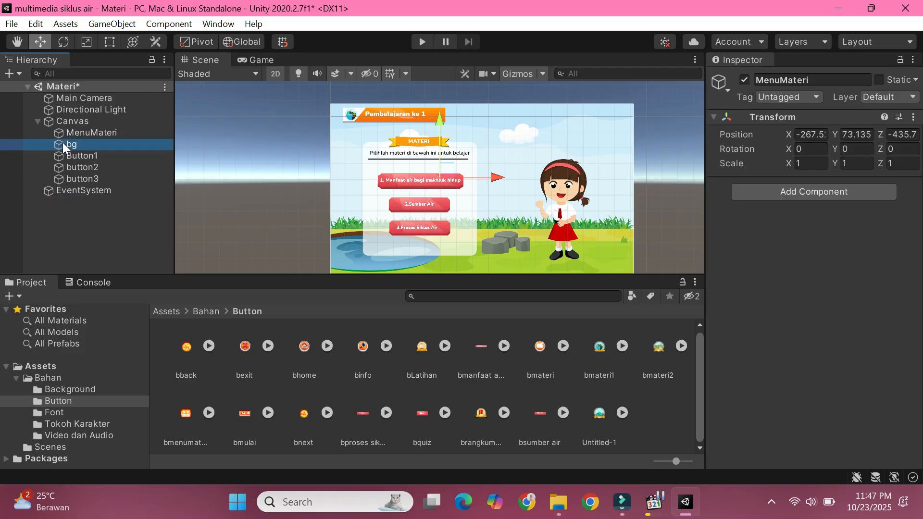
# Step: Nest bg, Button1, button2 and button3 together inside MenuMateri
pyautogui.click(62, 144)
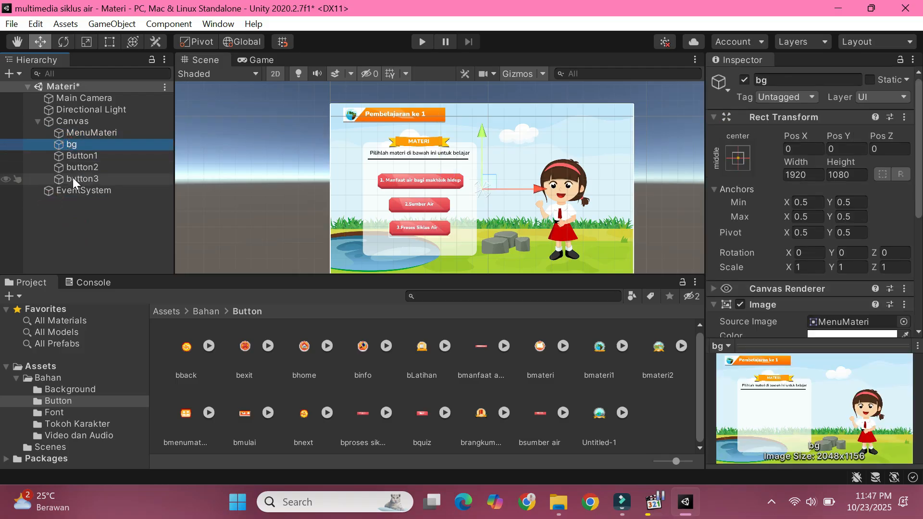
pyautogui.keyDown('shift'); pyautogui.click(73, 177); pyautogui.keyUp('shift')
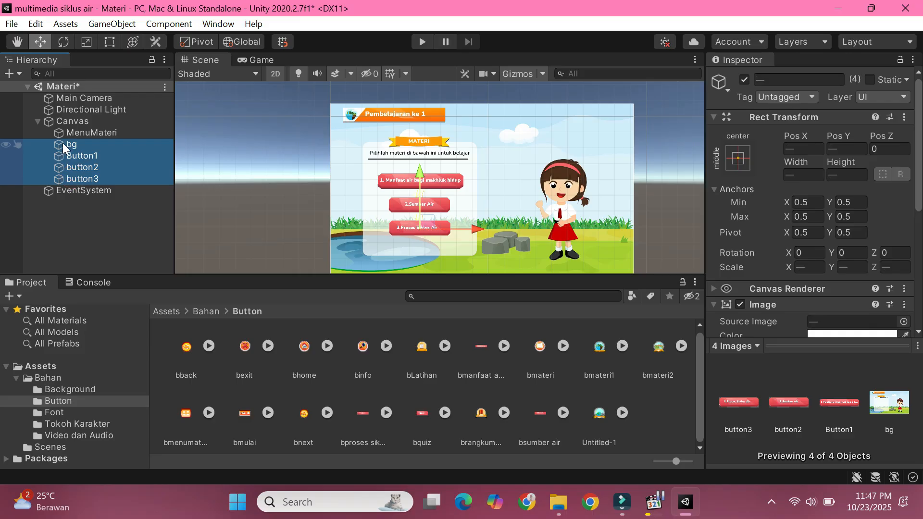
pyautogui.moveTo(60, 148); pyautogui.dragTo(77, 134)
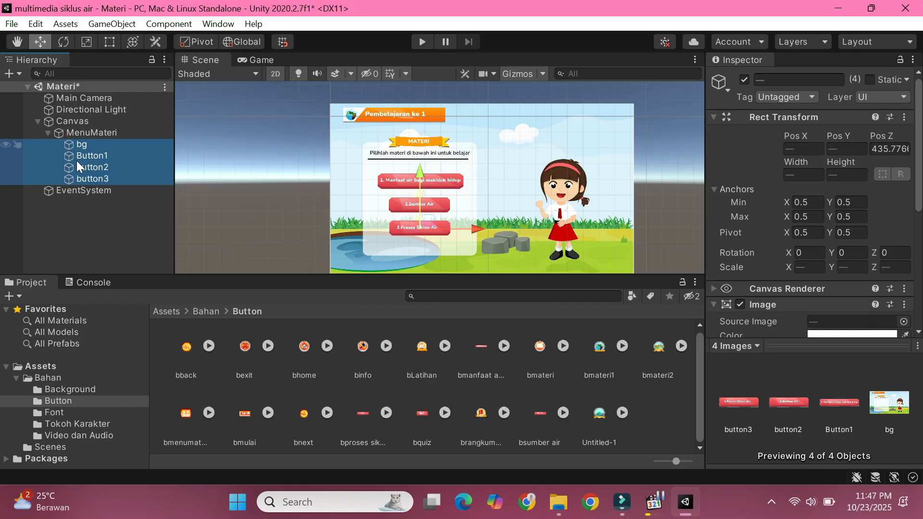
pyautogui.click(96, 209)
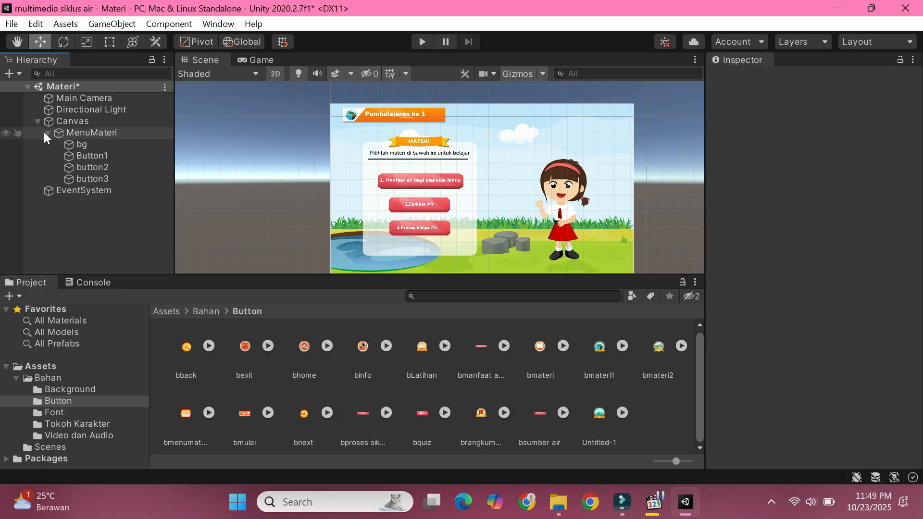
# Step: Copy the MenuMateri group and place the pasted copy inside Canvas below the original
pyautogui.click(47, 133)
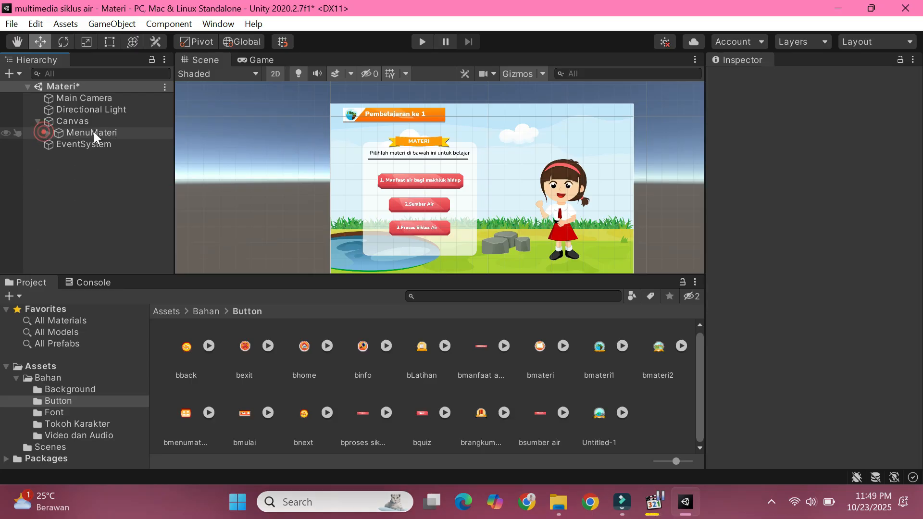
pyautogui.click(94, 132)
pyautogui.rightClick(88, 129)
pyautogui.click(131, 158)
pyautogui.rightClick(120, 164)
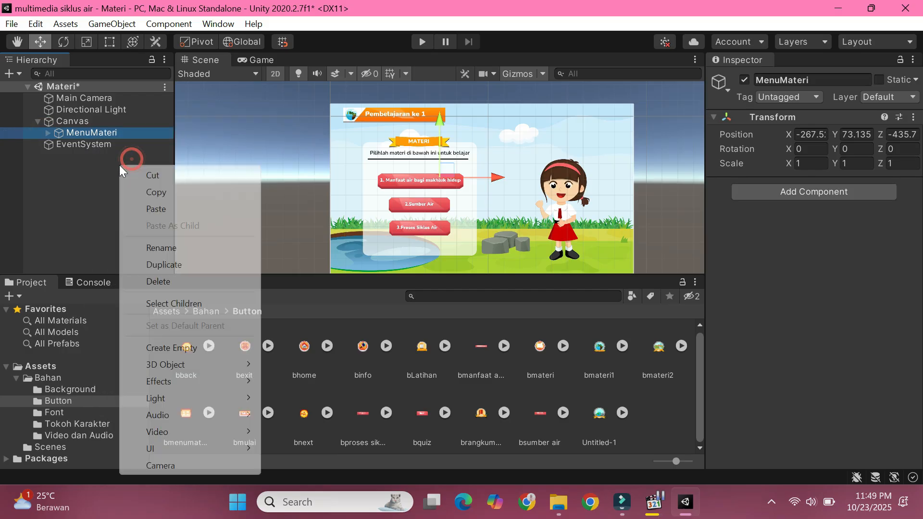
pyautogui.click(164, 208)
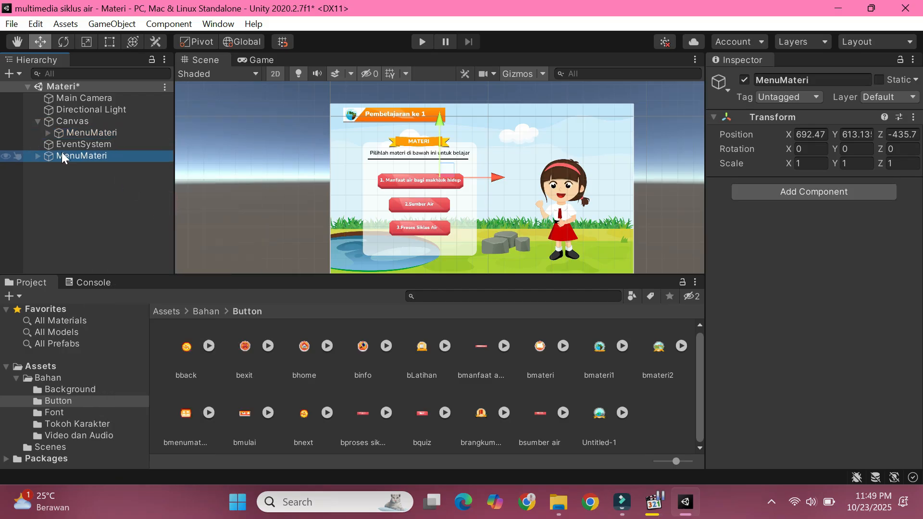
pyautogui.moveTo(48, 150); pyautogui.dragTo(54, 140)
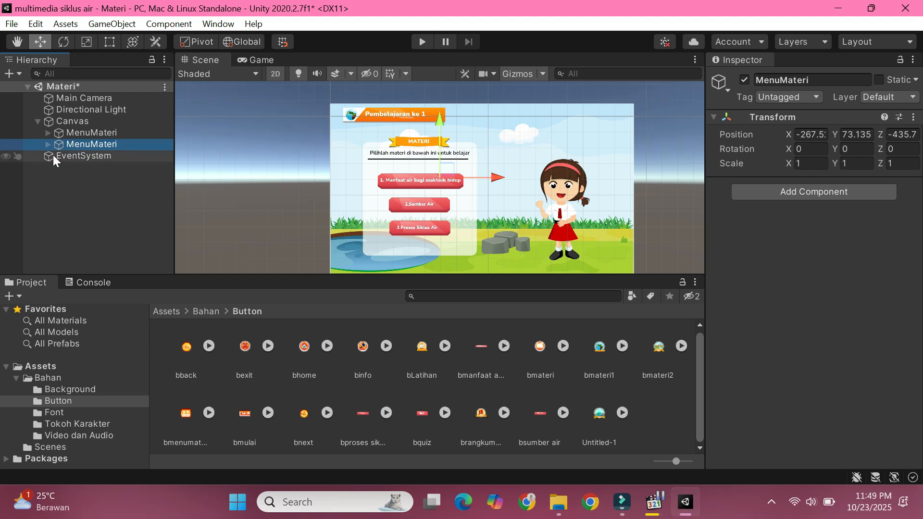
pyautogui.click(48, 145)
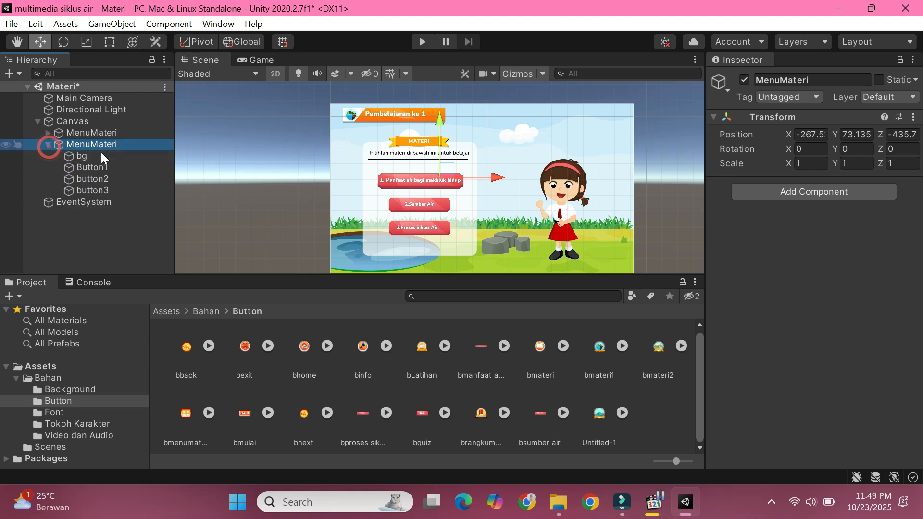
pyautogui.click(84, 156)
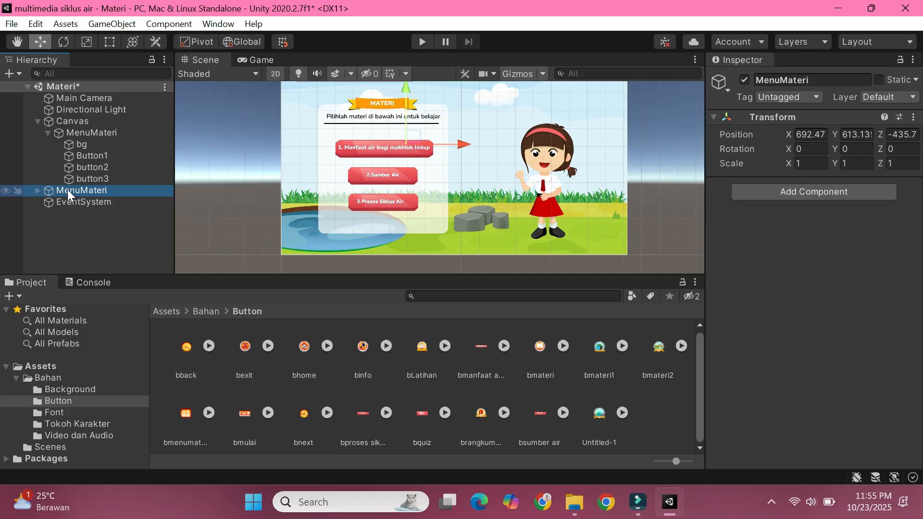
# Step: Rename the MenuMateri copy as Materi Manfaat Air
pyautogui.rightClick(68, 190)
pyautogui.click(110, 218)
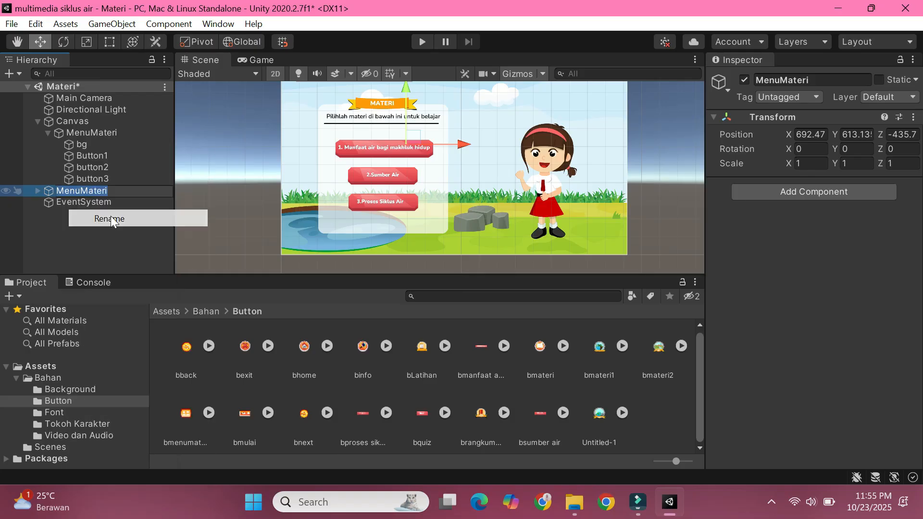
pyautogui.write('Mate')
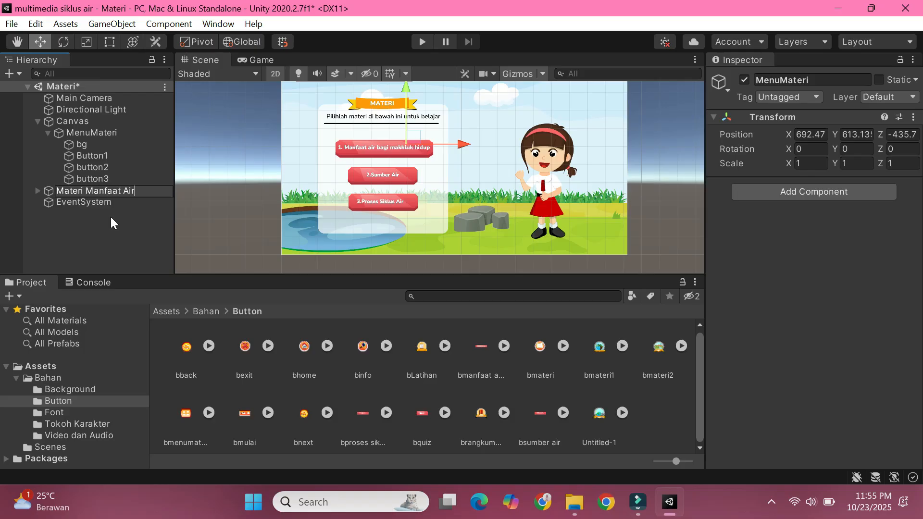
pyautogui.click(113, 237)
pyautogui.click(37, 191)
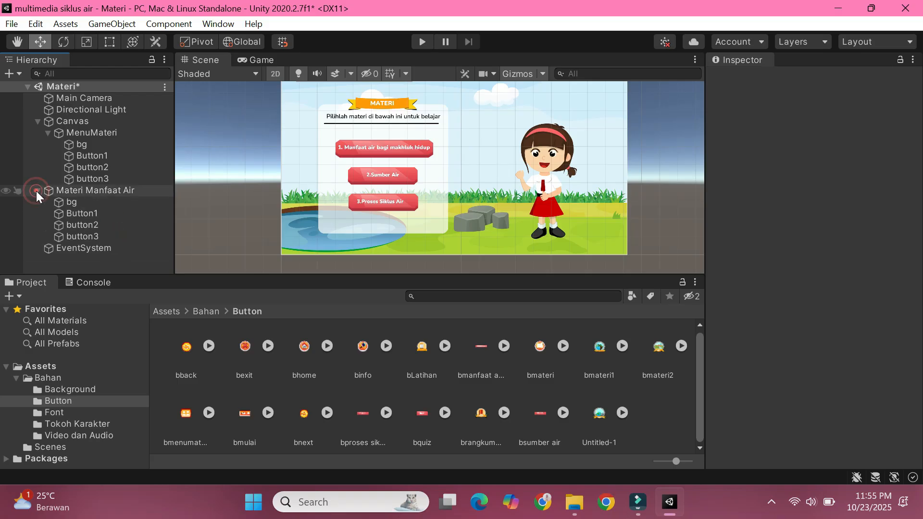
pyautogui.click(38, 190)
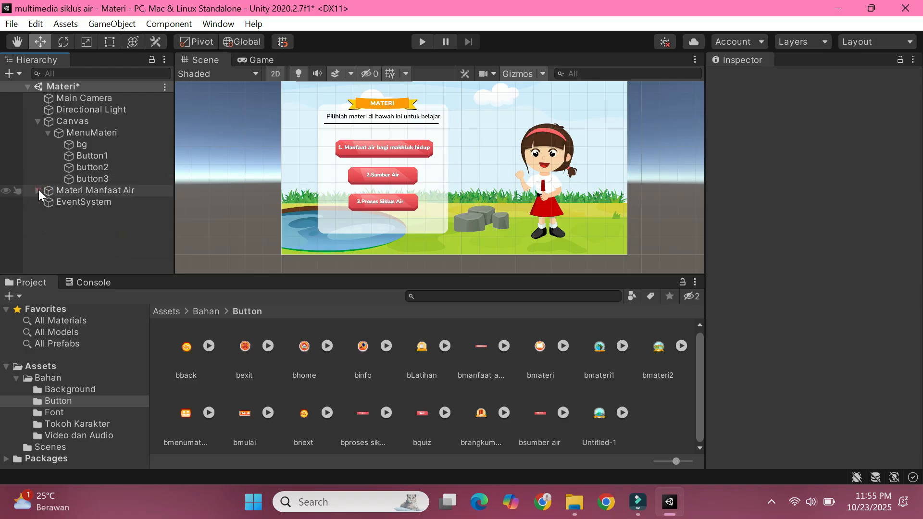
# Step: Create another empty object in the scene and name it Materi
pyautogui.rightClick(100, 249)
pyautogui.click(155, 357)
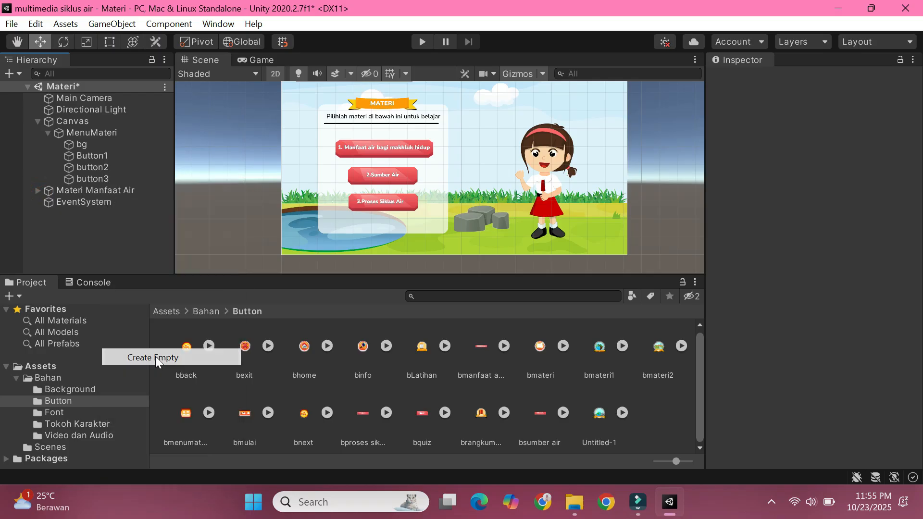
pyautogui.write('M')
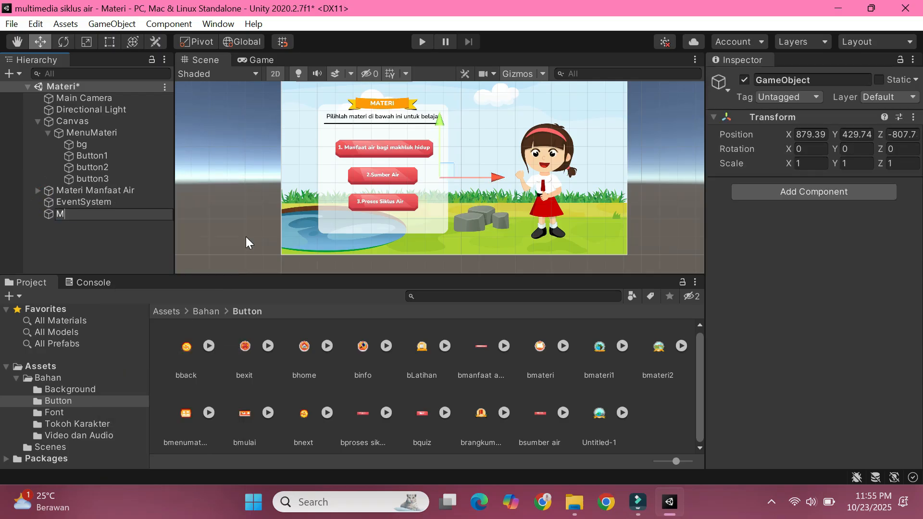
pyautogui.write('ateri')
pyautogui.click(204, 221)
# Step: Nest Materi Manfaat Air inside Materi and place Materi in Canvas below MenuMateri
pyautogui.moveTo(53, 215); pyautogui.dragTo(50, 193)
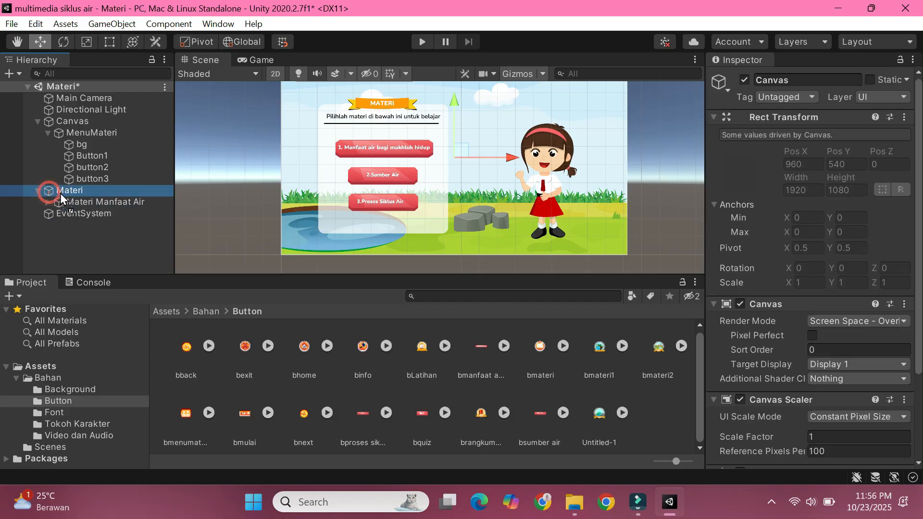
pyautogui.click(45, 225)
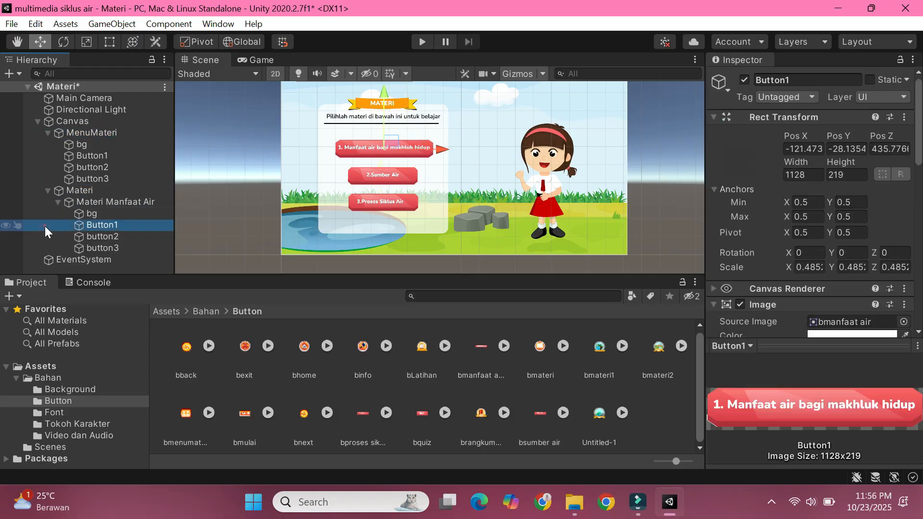
pyautogui.click(105, 206)
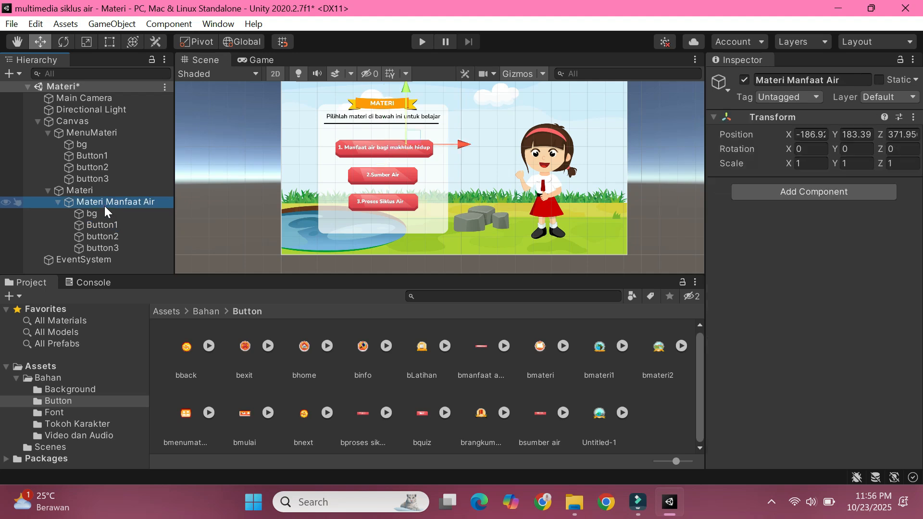
# Step: Delete button3 and button2 from the Materi Manfaat Air group
pyautogui.click(103, 215)
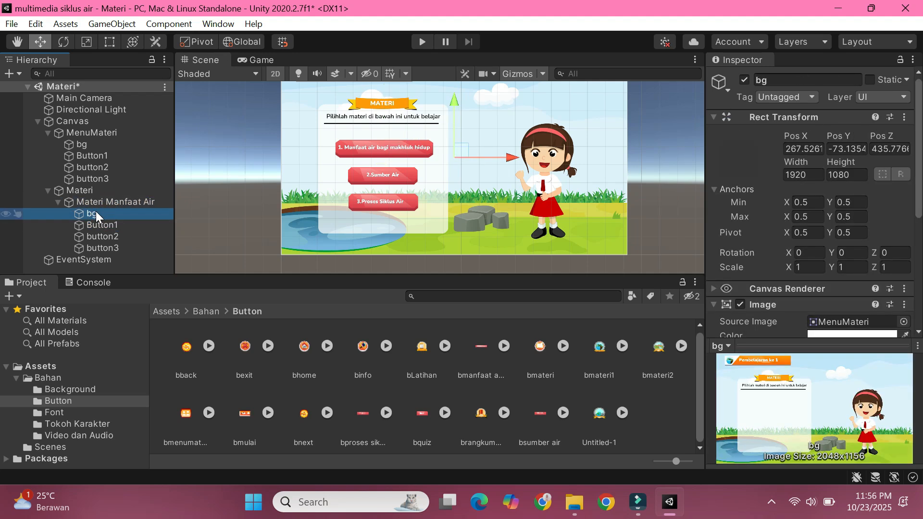
pyautogui.click(101, 227)
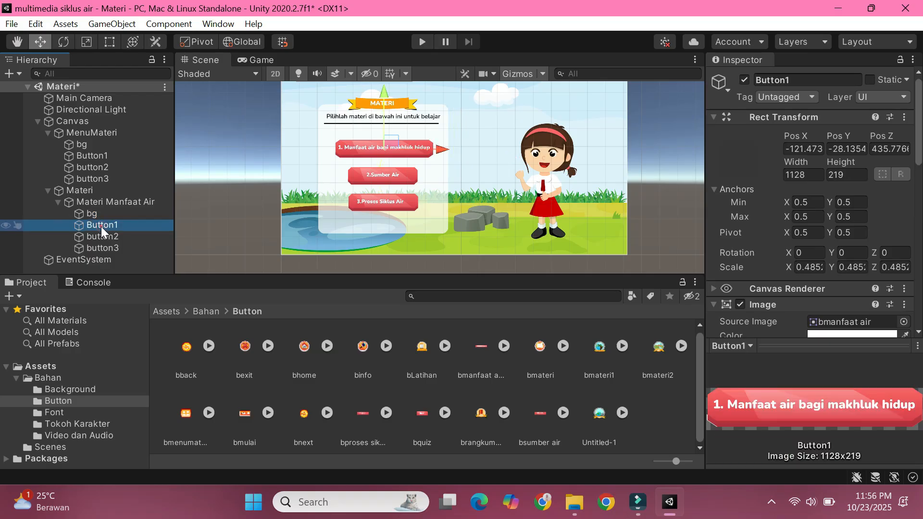
pyautogui.click(111, 247)
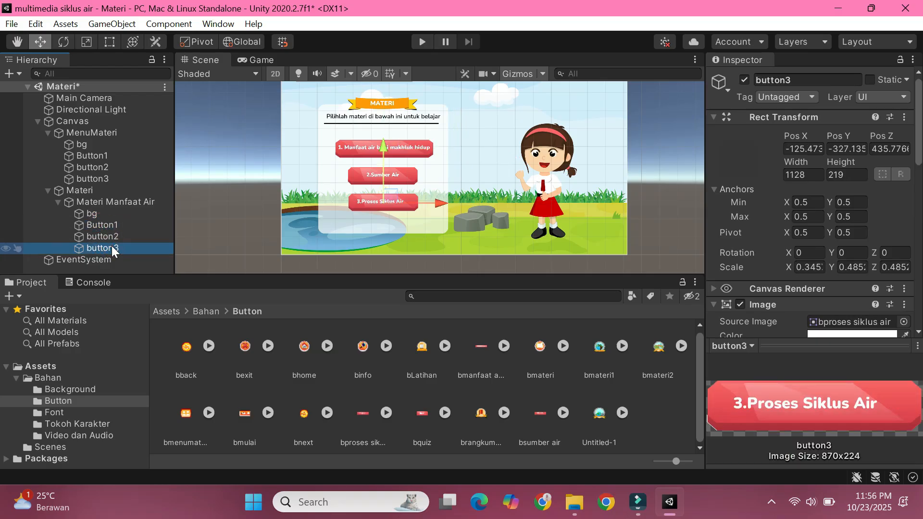
pyautogui.rightClick(112, 248)
pyautogui.click(151, 252)
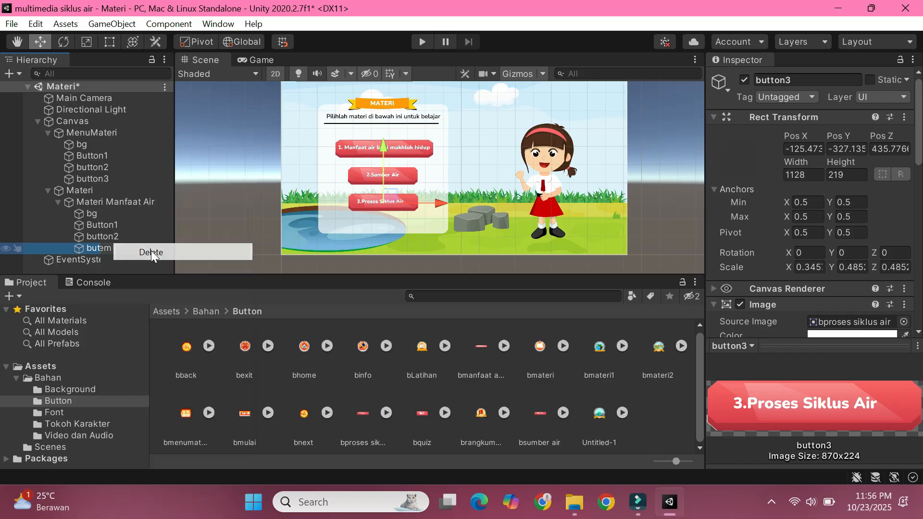
pyautogui.click(133, 237)
pyautogui.press('Delete')
# Step: Set the source image of bg in Materi Manfaat Air to m1 manfaat air from the Background assets
pyautogui.click(106, 213)
pyautogui.click(166, 311)
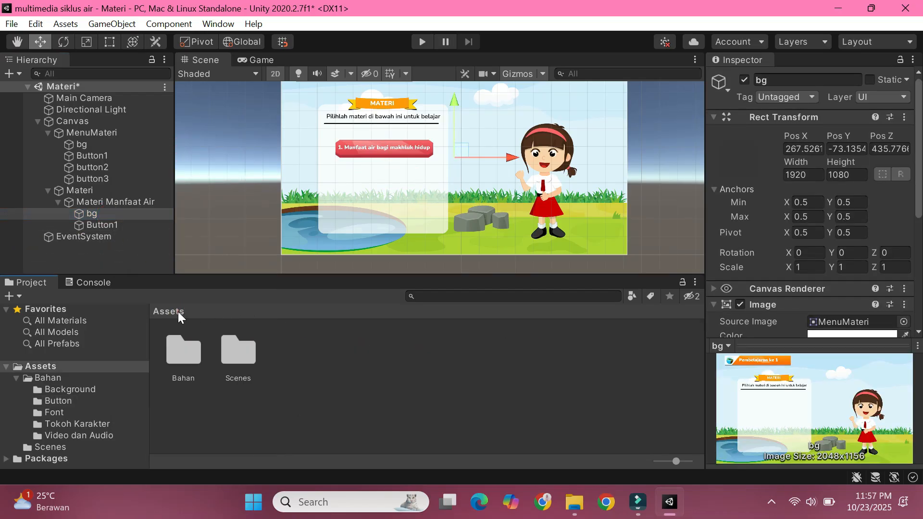
pyautogui.doubleClick(177, 349)
pyautogui.doubleClick(177, 349)
pyautogui.scroll(-2, 417, 406)
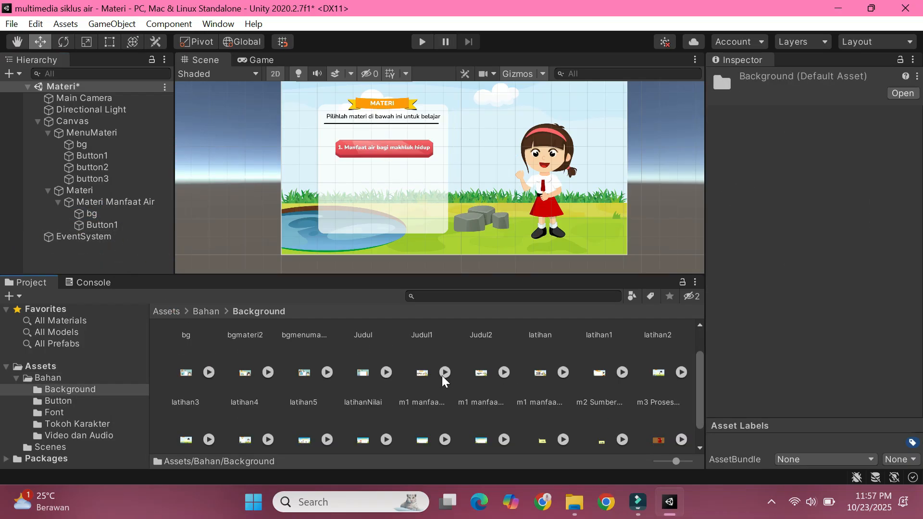
pyautogui.click(91, 213)
pyautogui.scroll(-3, 777, 279)
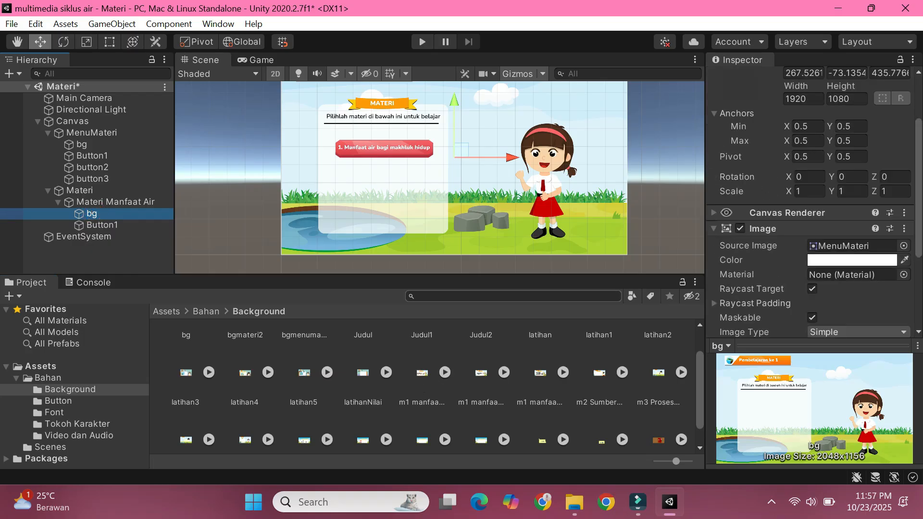
pyautogui.moveTo(797, 278); pyautogui.dragTo(813, 250)
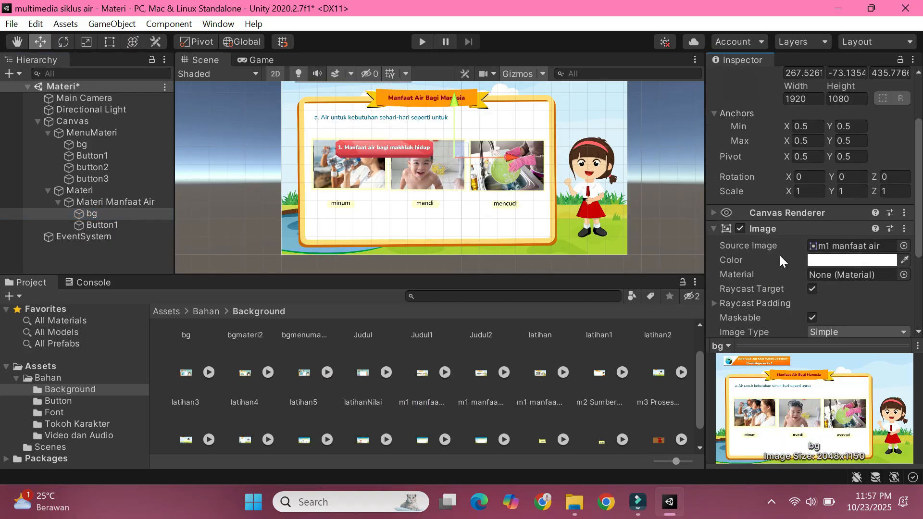
# Step: Move Button1 to the lower edge of the content board and set its source image to bnext
pyautogui.click(132, 225)
pyautogui.moveTo(390, 143); pyautogui.dragTo(402, 226)
pyautogui.click(213, 312)
pyautogui.doubleClick(233, 354)
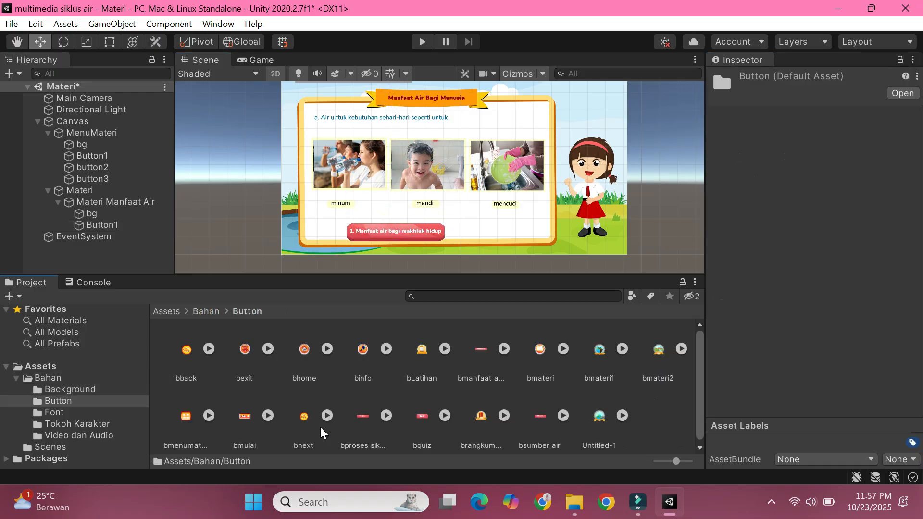
pyautogui.click(126, 224)
pyautogui.moveTo(304, 417); pyautogui.dragTo(830, 329)
# Step: Resize Button1 to about 262 by 227 so it sits at X 213, Y -542 on the board's lower edge
pyautogui.click(110, 42)
pyautogui.moveTo(444, 243)
pyautogui.mouseDown()
pyautogui.moveTo(373, 247)
pyautogui.moveTo(370, 229)
pyautogui.moveTo(447, 243)
pyautogui.mouseUp()
pyautogui.click(243, 209)
pyautogui.click(363, 241)
pyautogui.click(40, 43)
# Step: Rename Button1 in Materi Manfaat Air as next
pyautogui.rightClick(99, 225)
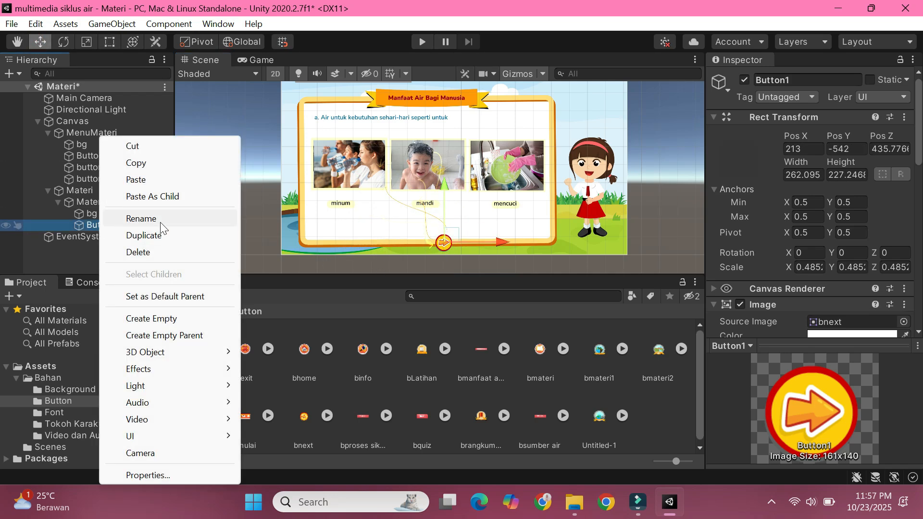
pyautogui.click(161, 219)
pyautogui.write('next')
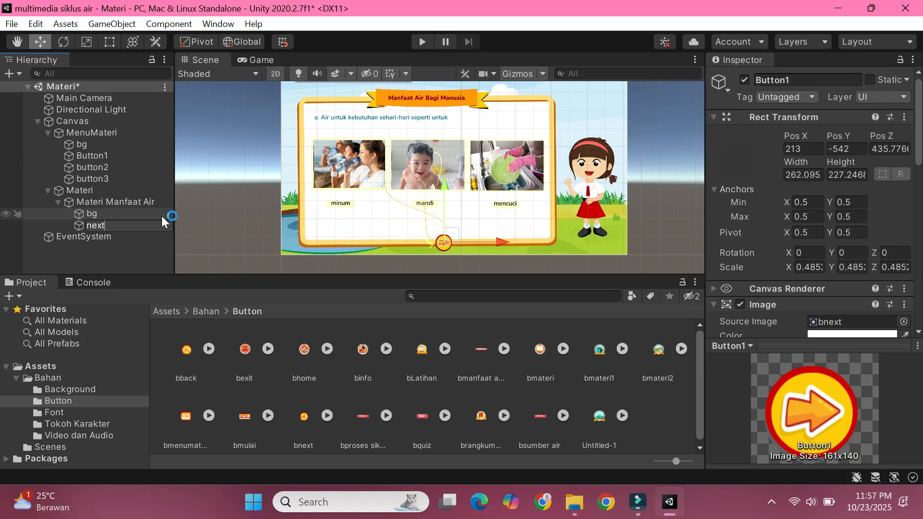
pyautogui.click(127, 250)
# Step: Duplicate the next button and rename the copy as back
pyautogui.rightClick(116, 226)
pyautogui.click(155, 234)
pyautogui.rightClick(119, 235)
pyautogui.click(153, 216)
pyautogui.write('back')
pyautogui.press('Return')
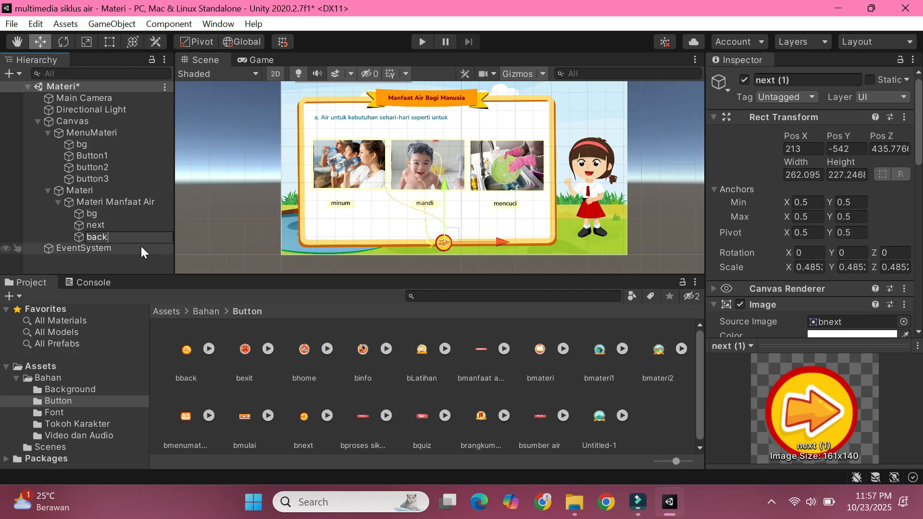
# Step: Move the back button beside next to X 69 and set its source image to bback
pyautogui.moveTo(464, 232); pyautogui.dragTo(438, 232)
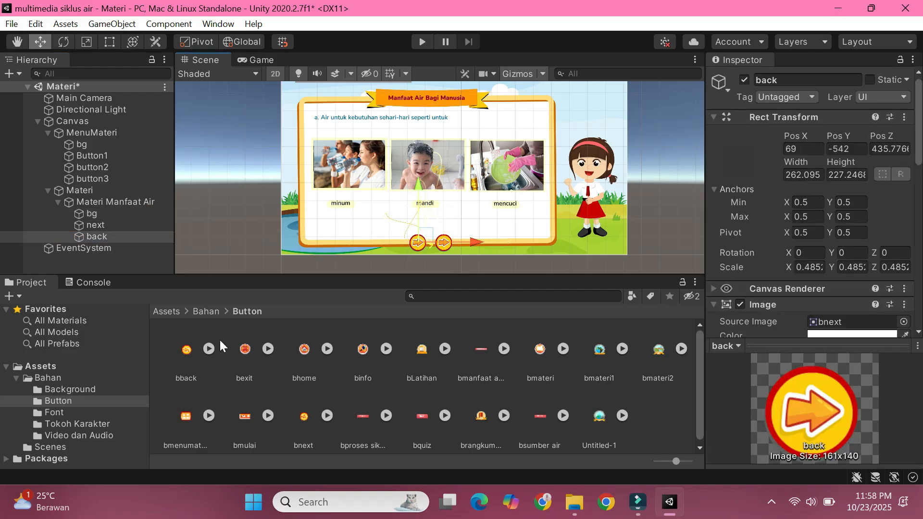
pyautogui.scroll(-10, 856, 154)
pyautogui.scroll(5, 856, 154)
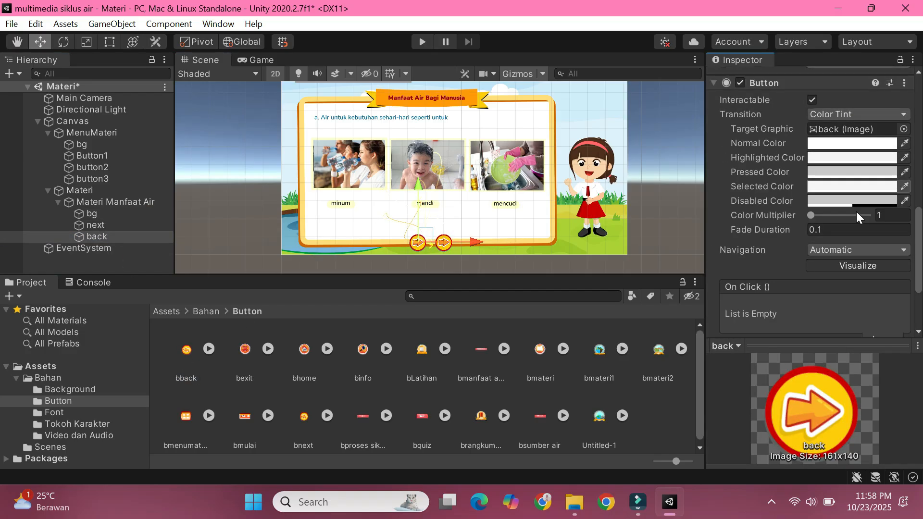
pyautogui.moveTo(172, 369); pyautogui.dragTo(851, 191)
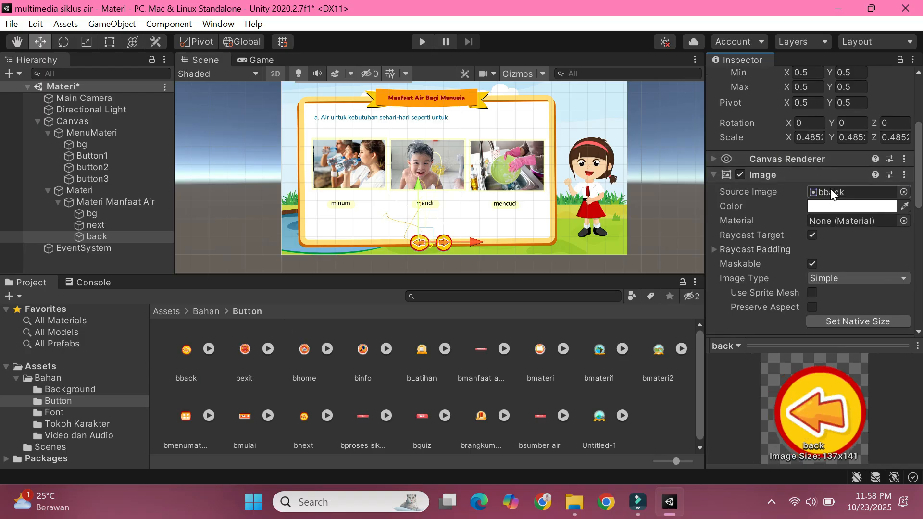
# Step: Narrow the back button slightly from its outer edge to match the next button
pyautogui.scroll(1, 442, 246)
pyautogui.scroll(6, 442, 246)
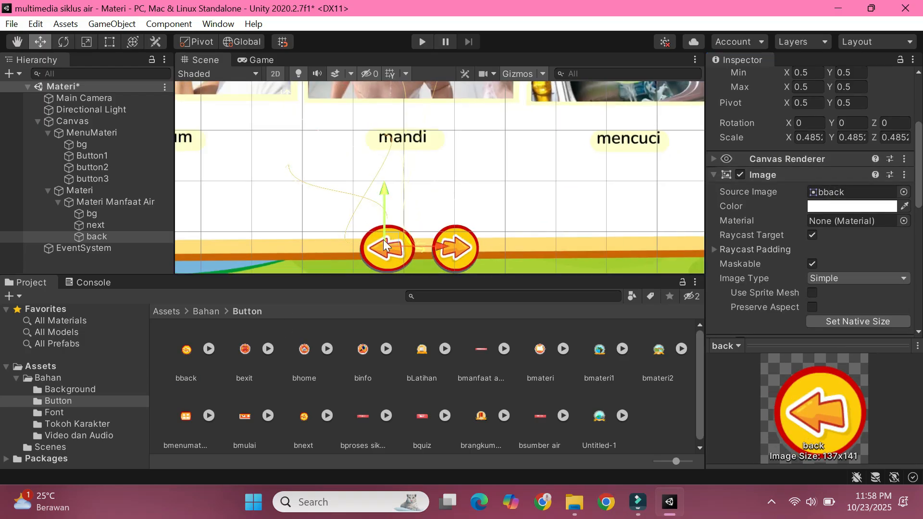
pyautogui.press('t')
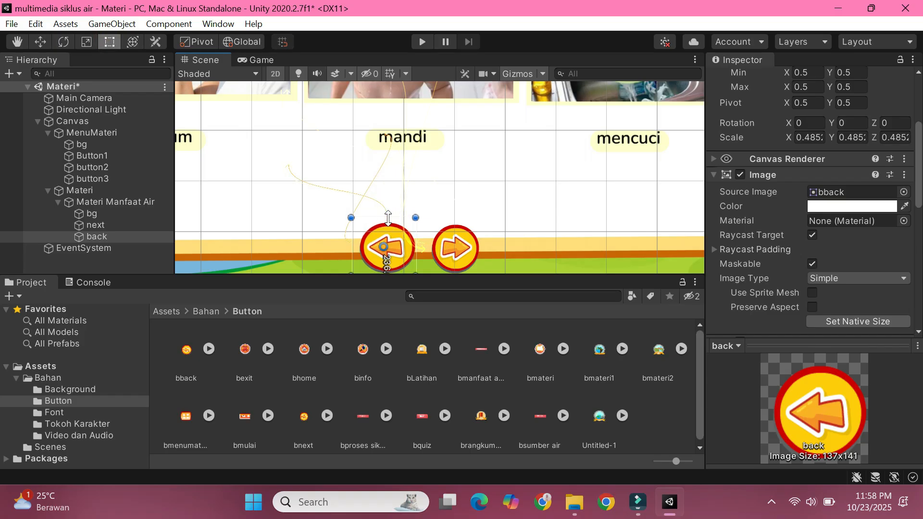
pyautogui.moveTo(351, 219); pyautogui.dragTo(356, 220)
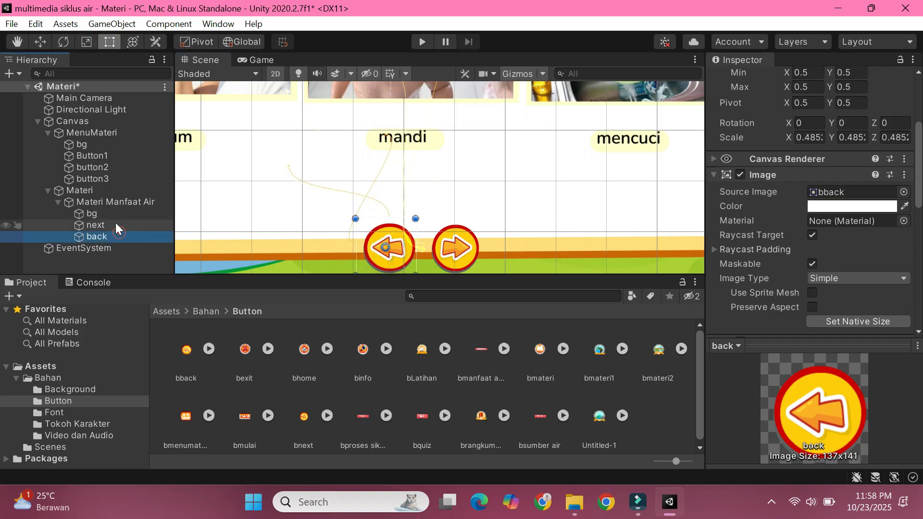
# Step: Create an empty object inside Materi Manfaat Air and name it slide1
pyautogui.click(115, 202)
pyautogui.scroll(-2, 385, 202)
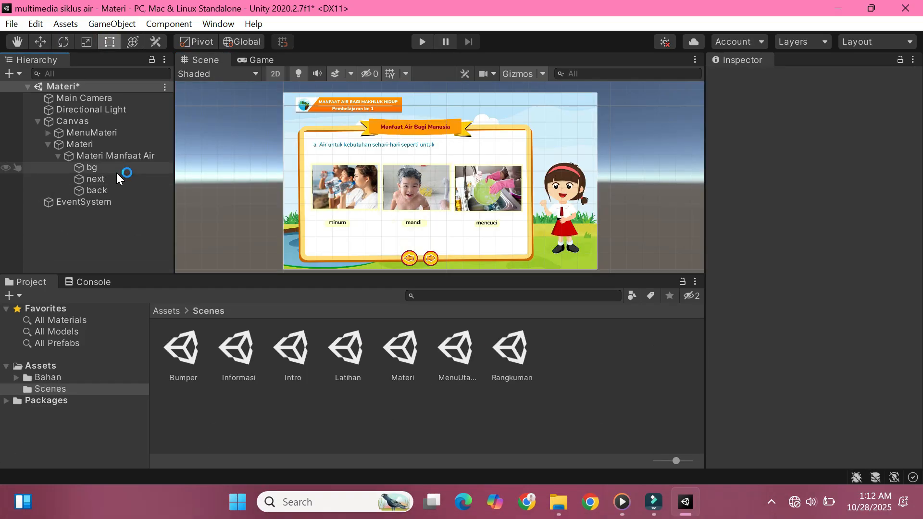
pyautogui.click(116, 168)
pyautogui.click(114, 178)
pyautogui.click(114, 191)
pyautogui.click(105, 157)
pyautogui.rightClick(107, 159)
pyautogui.click(151, 320)
pyautogui.write('slid')
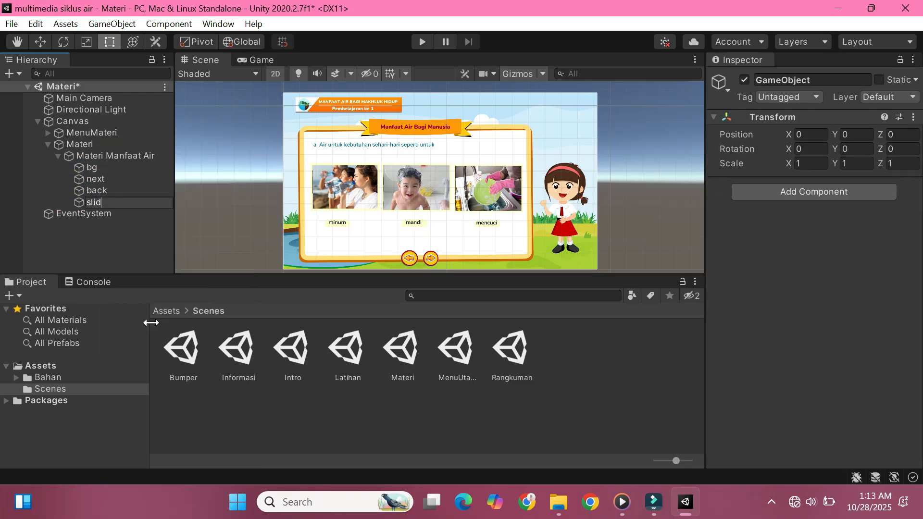
pyautogui.click(82, 203)
# Step: Nest bg, next and back inside slide1 and collapse the slide1 group
pyautogui.click(88, 168)
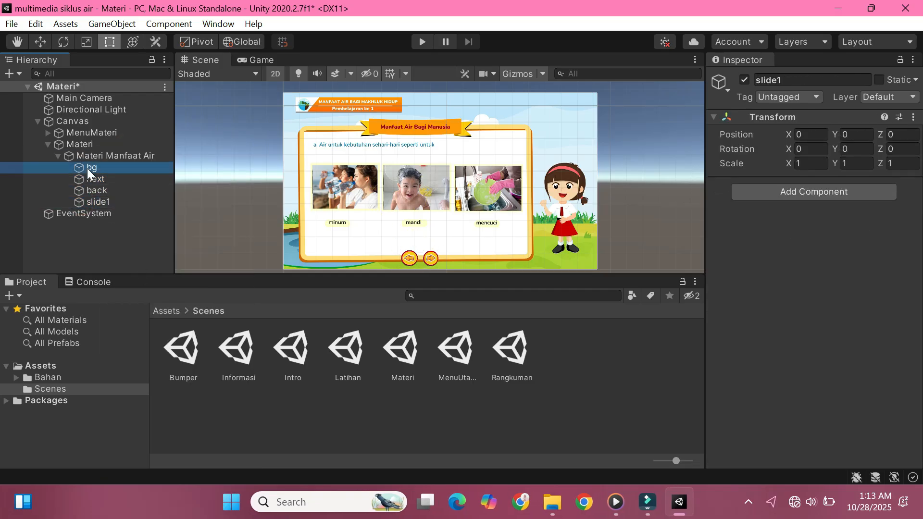
pyautogui.keyDown('shift'); pyautogui.click(93, 190); pyautogui.keyUp('shift')
pyautogui.moveTo(93, 190); pyautogui.dragTo(103, 202)
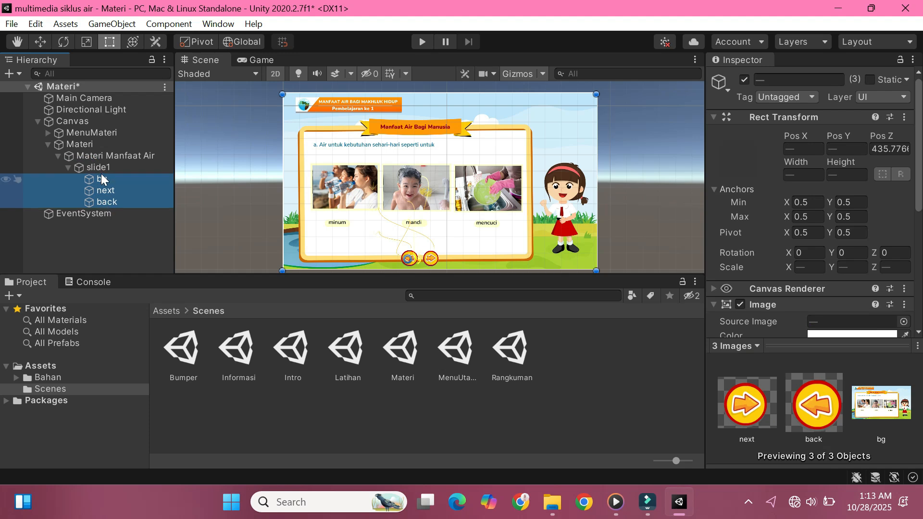
pyautogui.click(99, 167)
pyautogui.click(69, 167)
# Step: Copy and paste slide1 within Materi Manfaat Air and rename the copy as slide2
pyautogui.rightClick(85, 166)
pyautogui.click(118, 163)
pyautogui.rightClick(115, 166)
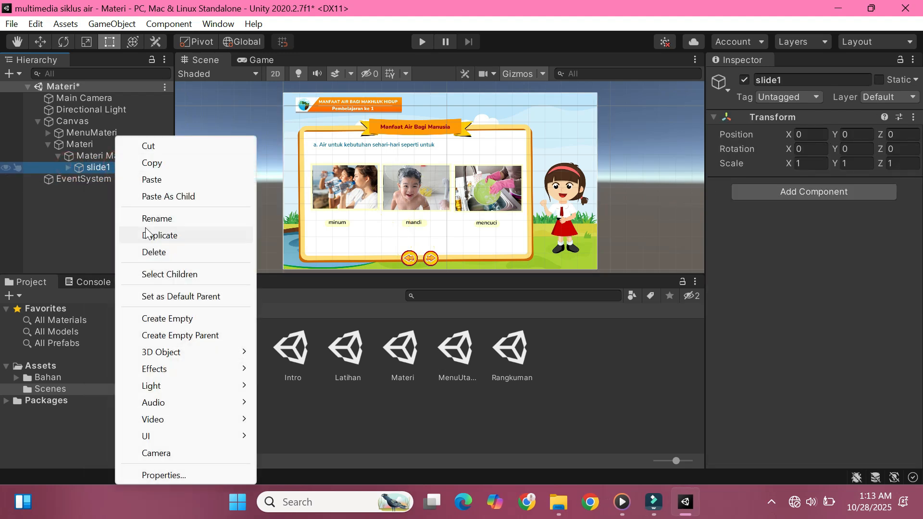
pyautogui.click(150, 179)
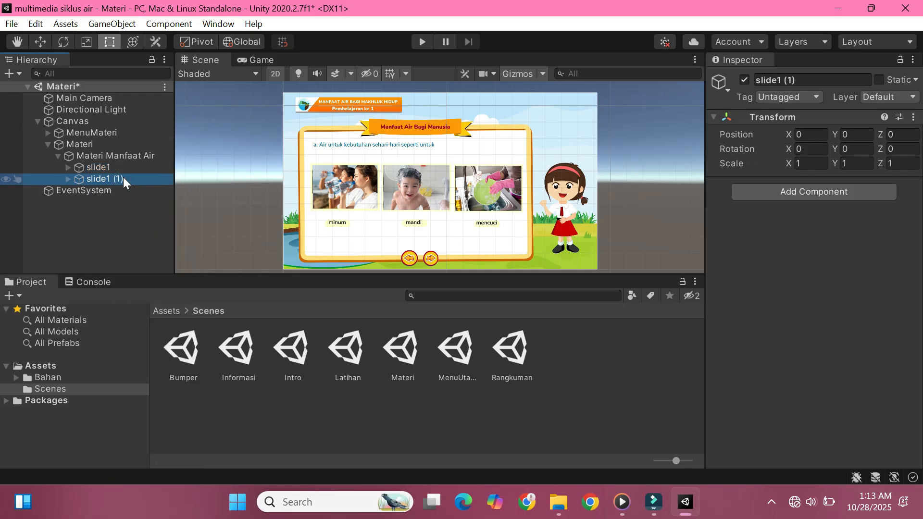
pyautogui.rightClick(124, 178)
pyautogui.click(166, 217)
pyautogui.moveTo(127, 180); pyautogui.dragTo(117, 179)
pyautogui.write('2')
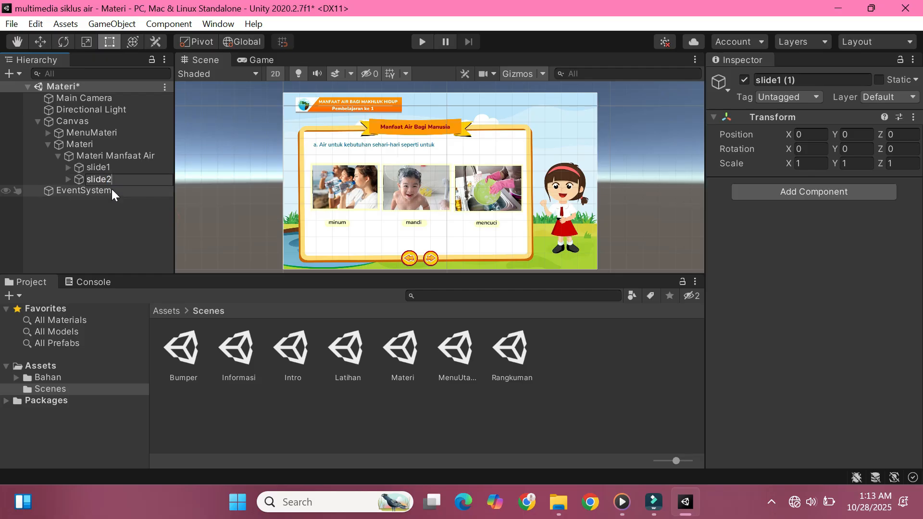
pyautogui.press('Return')
# Step: Paste another copy of slide1 and rename it as slide3
pyautogui.rightClick(79, 178)
pyautogui.click(109, 179)
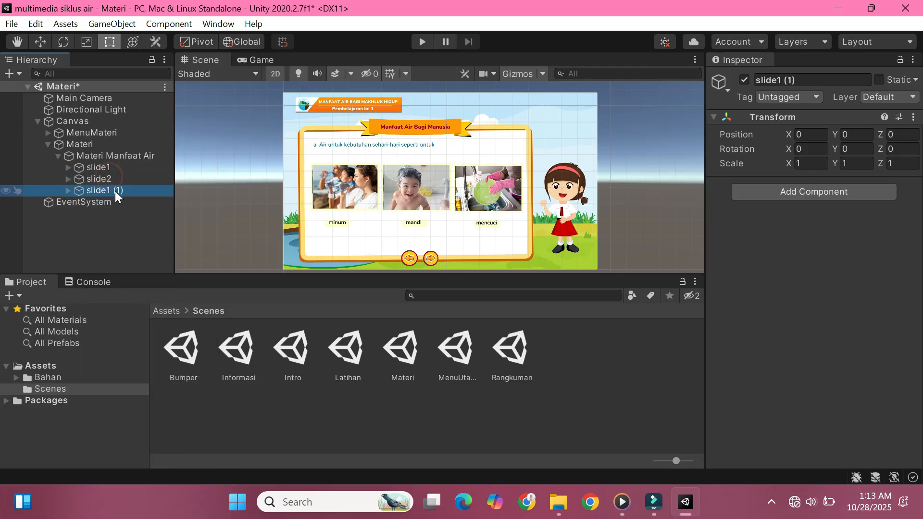
pyautogui.click(115, 191)
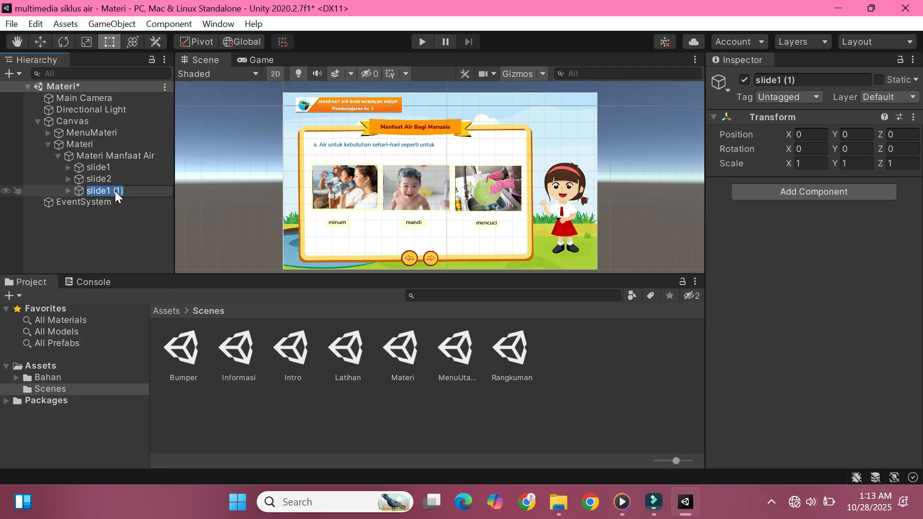
pyautogui.write('slide3')
pyautogui.press('Return')
# Step: Expand slide2 and deactivate slide3 so that slide2 can be edited in view
pyautogui.click(90, 176)
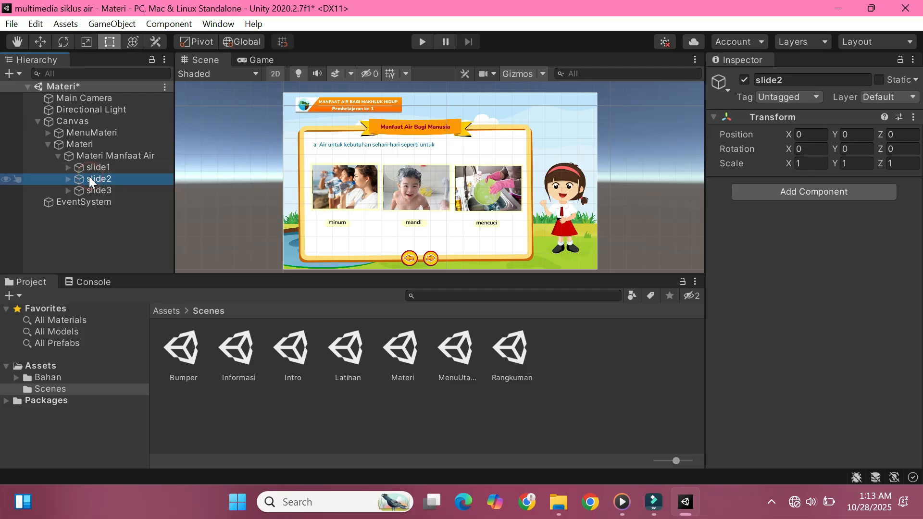
pyautogui.click(68, 179)
pyautogui.click(86, 190)
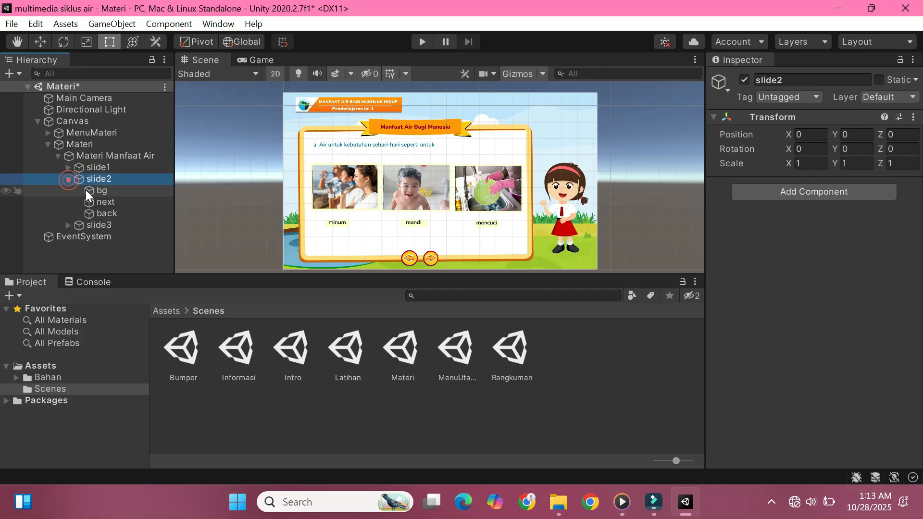
pyautogui.click(84, 224)
pyautogui.click(6, 226)
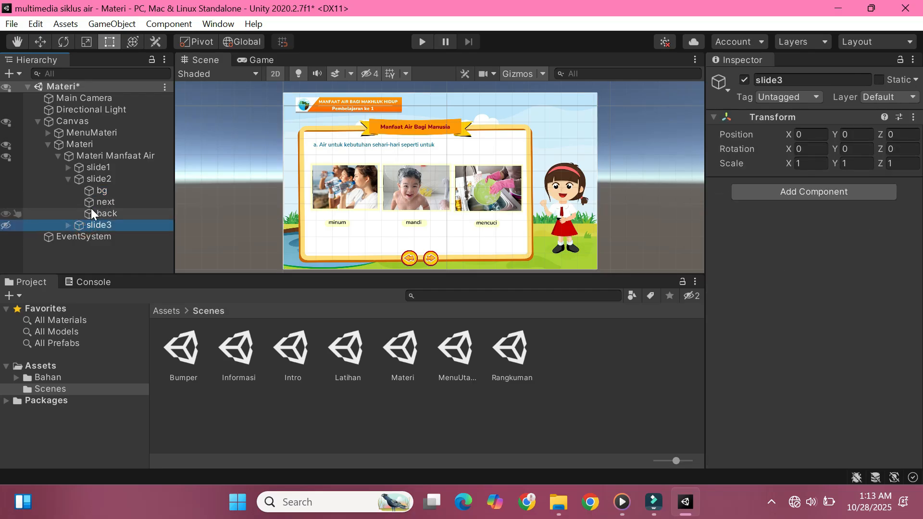
pyautogui.click(8, 226)
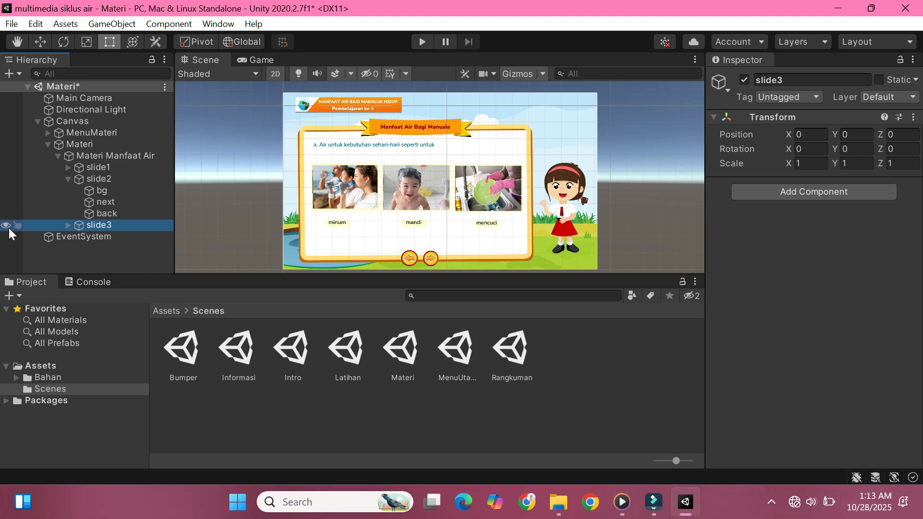
pyautogui.click(744, 80)
# Step: Set the source image of slide2's bg to the second m1 manfaat air background, about Air sebagai pembangkit listrik
pyautogui.click(101, 180)
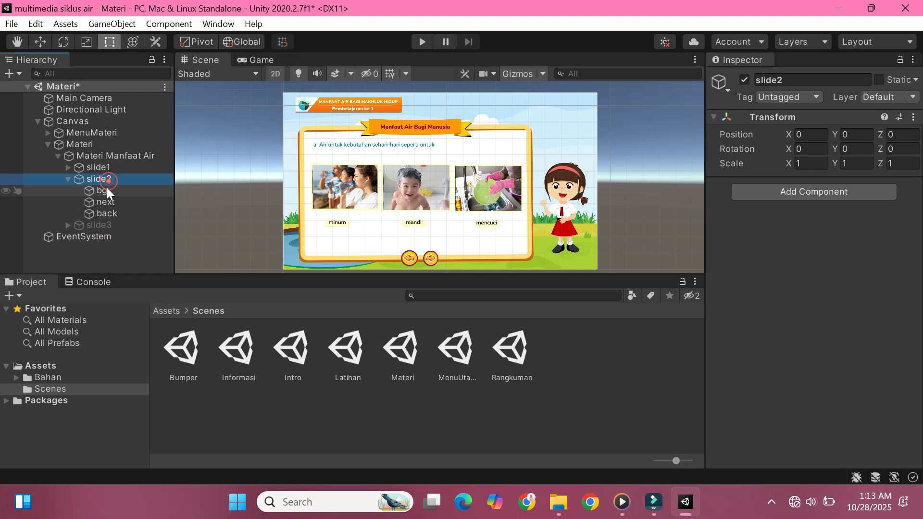
pyautogui.click(103, 191)
pyautogui.click(177, 310)
pyautogui.doubleClick(181, 358)
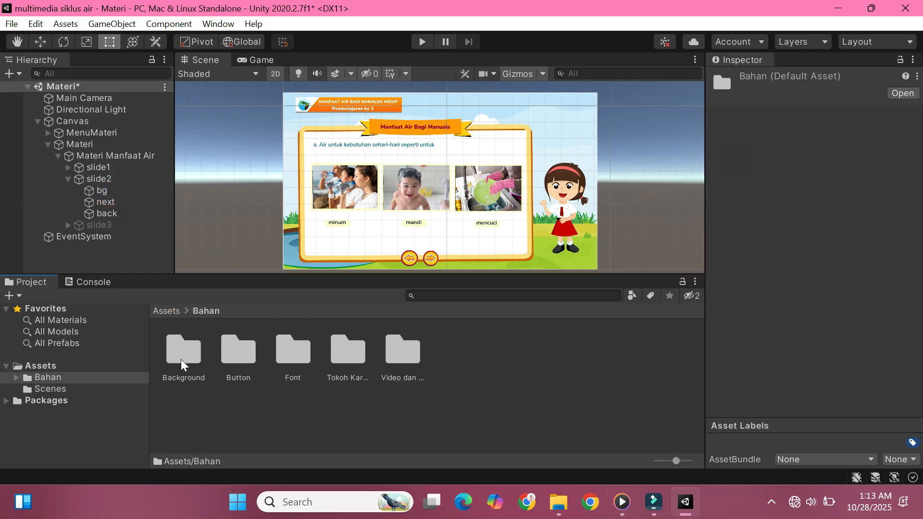
pyautogui.doubleClick(180, 359)
pyautogui.scroll(-1, 500, 396)
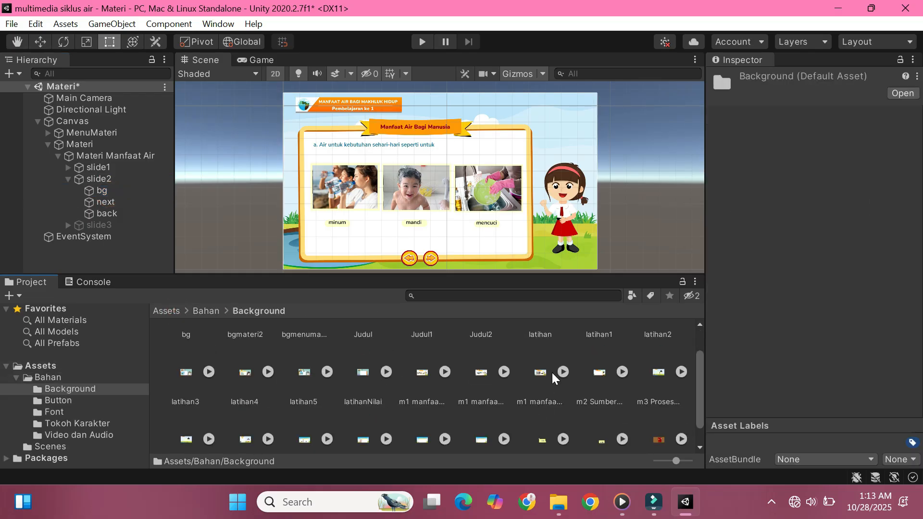
pyautogui.click(103, 191)
pyautogui.moveTo(481, 373); pyautogui.dragTo(855, 238)
pyautogui.click(76, 180)
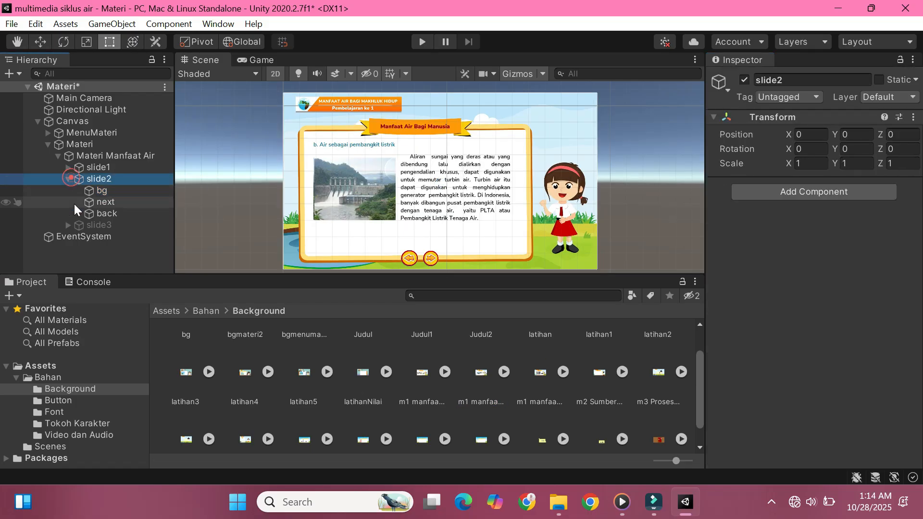
# Step: Reactivate slide3 and set the source image of its bg to m1 manfaat air3
pyautogui.click(79, 226)
pyautogui.click(744, 81)
pyautogui.click(68, 225)
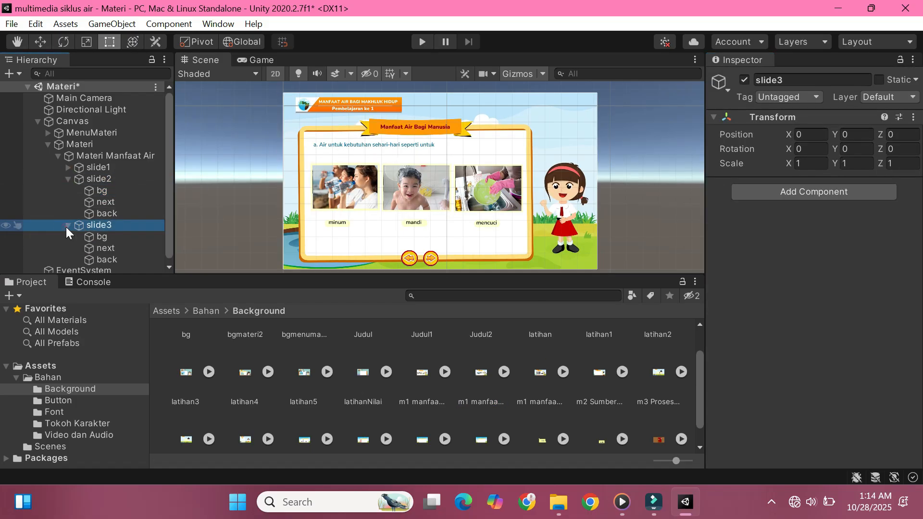
pyautogui.click(102, 232)
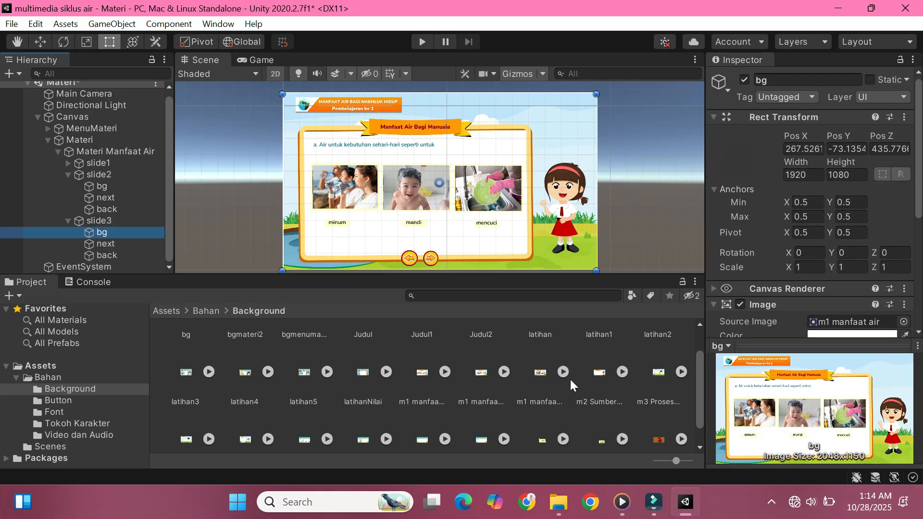
pyautogui.scroll(-5, 773, 254)
pyautogui.moveTo(538, 373); pyautogui.dragTo(827, 192)
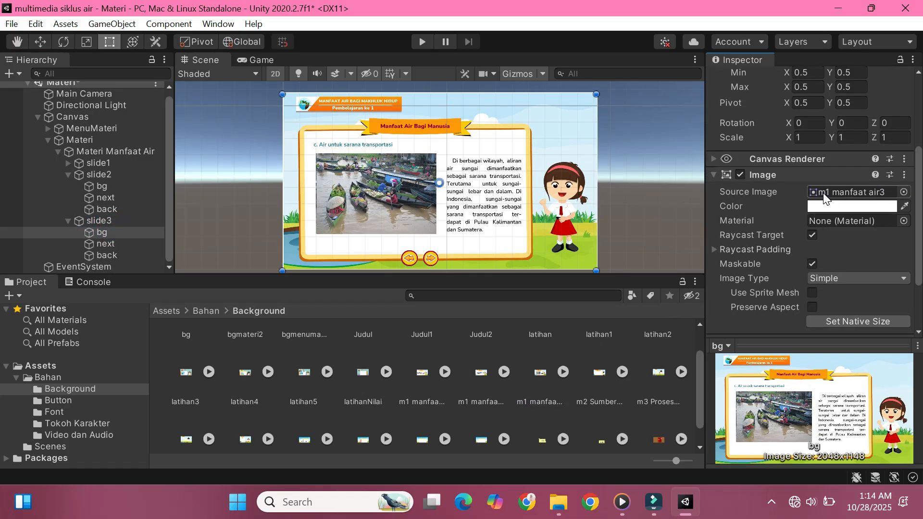
# Step: Collapse slide2 and slide3, and paste a copy of the Materi Manfaat Air group
pyautogui.click(135, 251)
pyautogui.click(119, 226)
pyautogui.click(69, 175)
pyautogui.click(71, 191)
pyautogui.rightClick(92, 155)
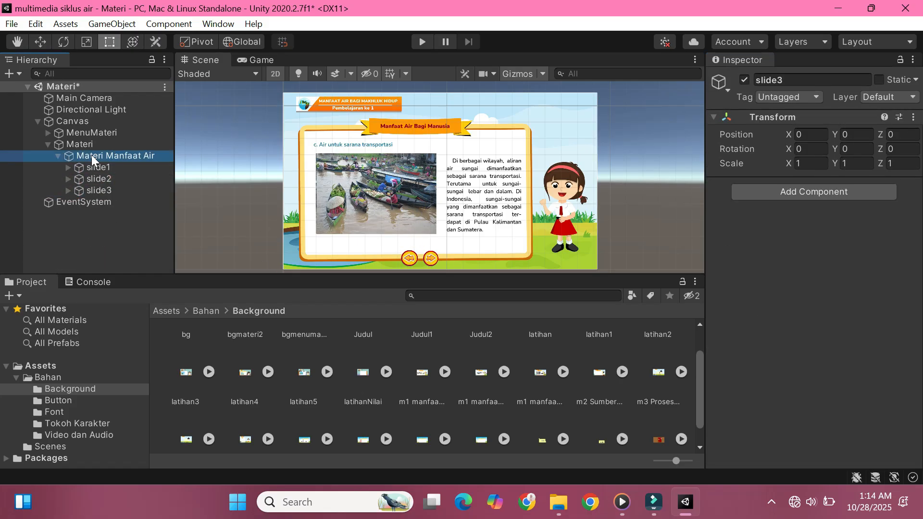
pyautogui.click(131, 165)
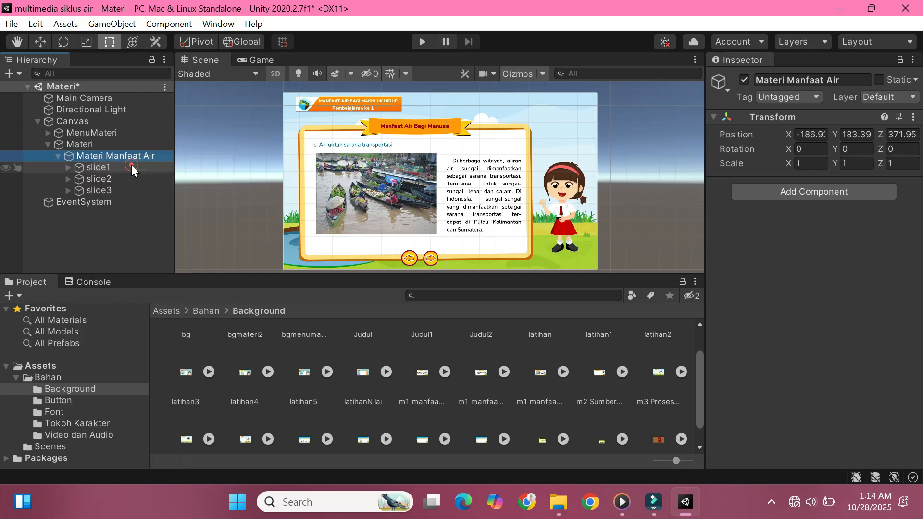
pyautogui.rightClick(78, 157)
pyautogui.click(120, 181)
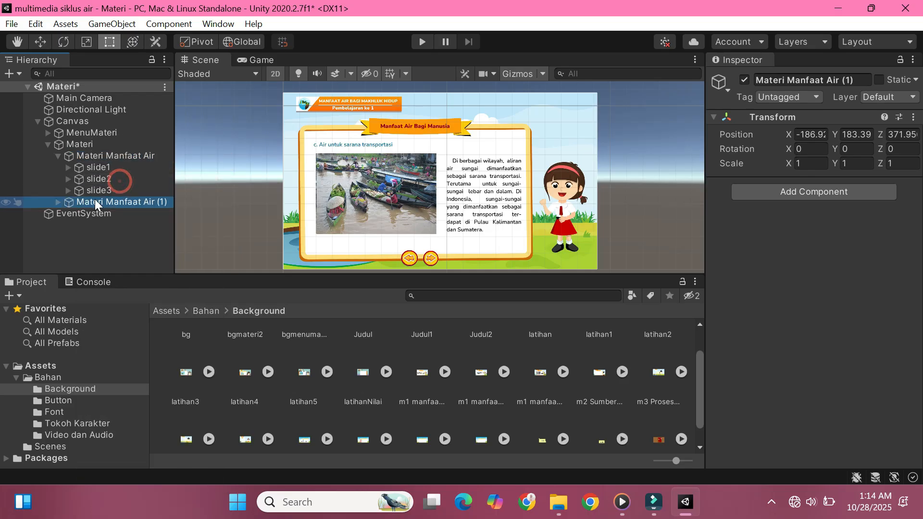
# Step: Rename the copied Materi Manfaat Air group as Materi Sumber Air
pyautogui.rightClick(108, 201)
pyautogui.click(144, 216)
pyautogui.write('Materi Sumber')
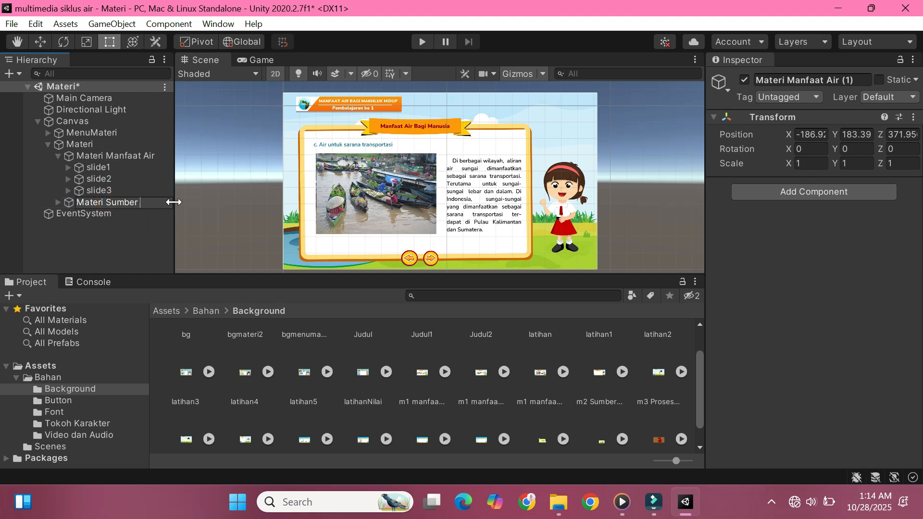
# Step: Delete slide2 and slide3 from the Materi Sumber Air group, keeping only slide1
pyautogui.click(74, 203)
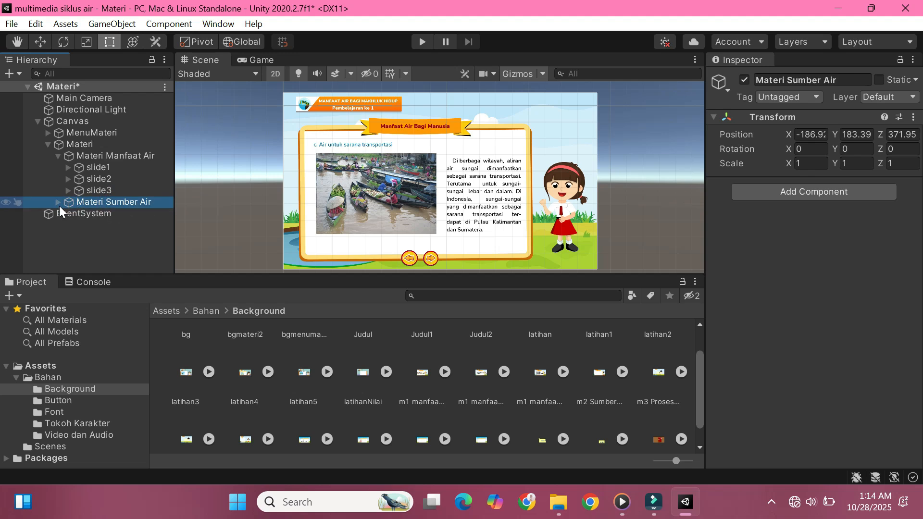
pyautogui.click(59, 206)
pyautogui.click(84, 226)
pyautogui.keyDown('shift'); pyautogui.click(99, 237); pyautogui.keyUp('shift')
pyautogui.rightClick(99, 238)
pyautogui.click(138, 252)
# Step: Expand the remaining slide1 in Materi Sumber Air and rename it as slide4
pyautogui.click(68, 214)
pyautogui.click(92, 214)
pyautogui.click(96, 226)
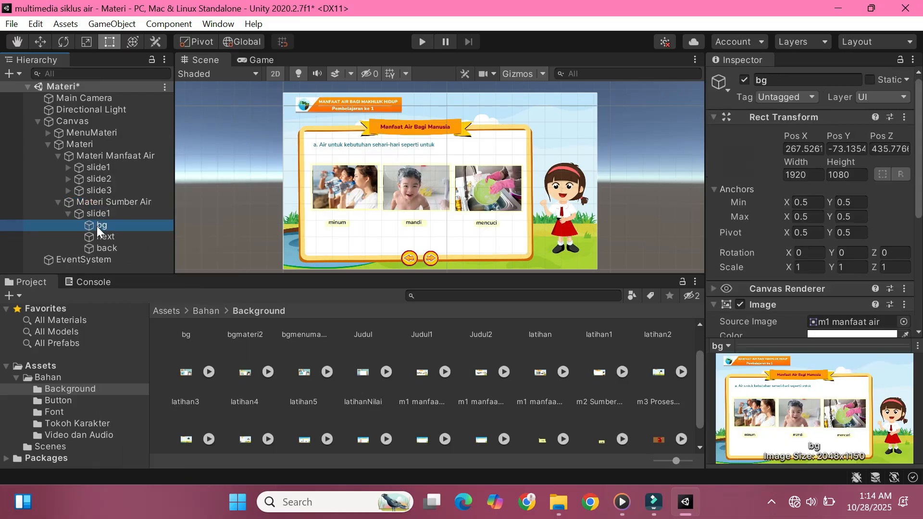
pyautogui.rightClick(110, 213)
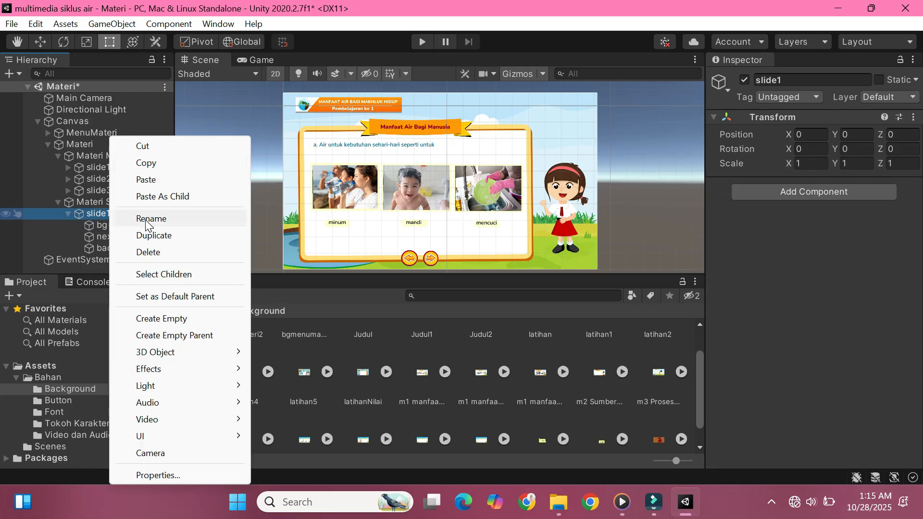
pyautogui.click(147, 219)
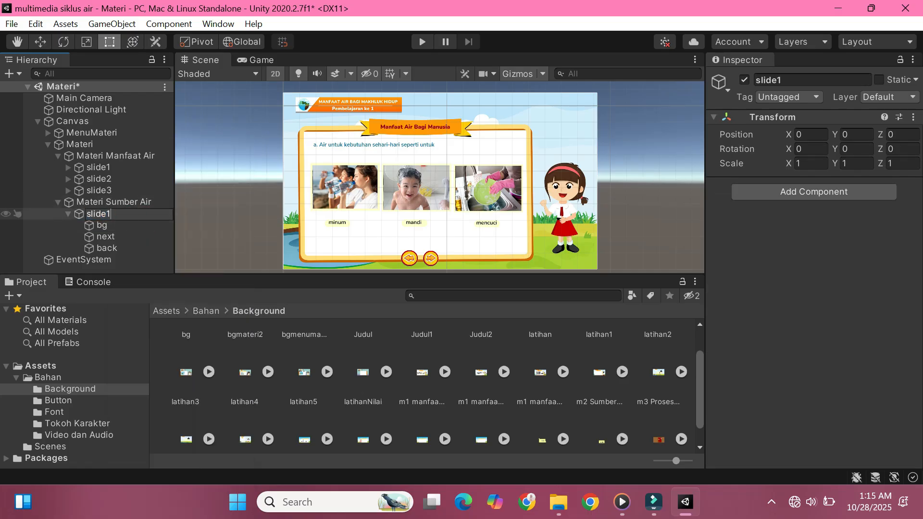
# Step: Set the source image of slide4's bg to m2 Sumber Air and collapse the Materi Sumber Air group
pyautogui.click(132, 221)
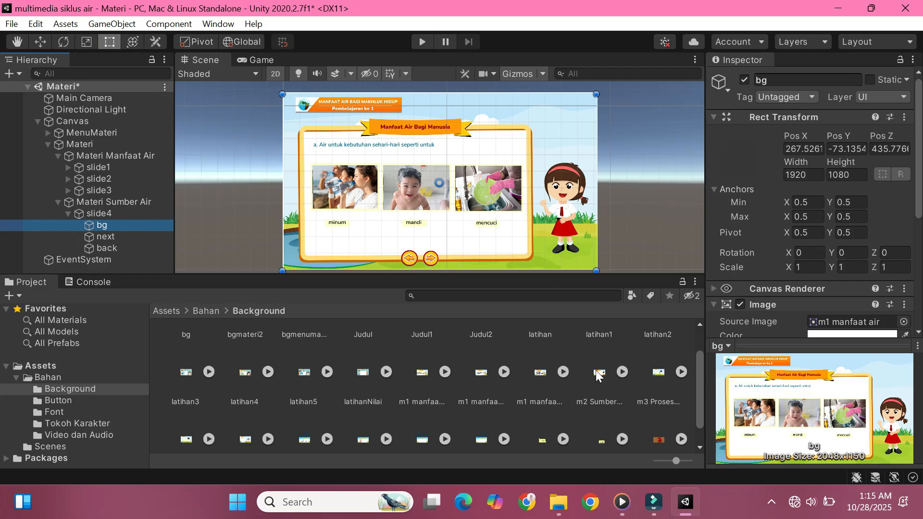
pyautogui.scroll(-3, 788, 234)
pyautogui.moveTo(601, 374); pyautogui.dragTo(825, 192)
pyautogui.click(58, 202)
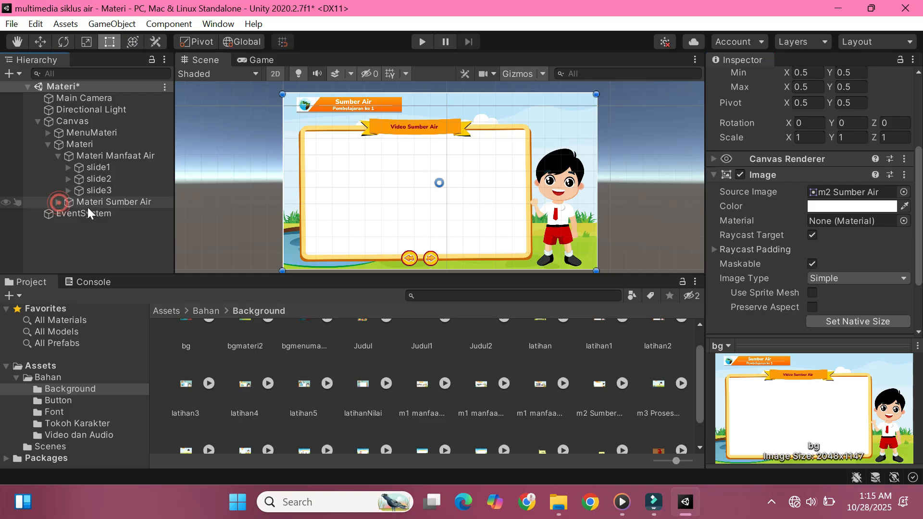
# Step: Paste a copy of the Materi Sumber Air group and rename it as Materi Proses Siklus Air
pyautogui.click(73, 204)
pyautogui.rightClick(71, 203)
pyautogui.click(113, 172)
pyautogui.rightClick(100, 205)
pyautogui.click(135, 180)
pyautogui.rightClick(111, 214)
pyautogui.click(154, 218)
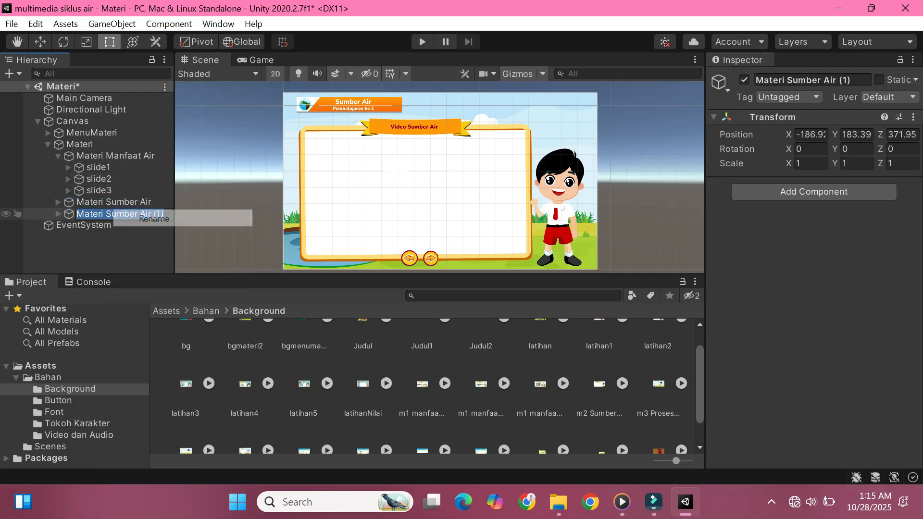
pyautogui.write('Materi Proses Siklus Air')
pyautogui.press('Return')
# Step: Expand Materi Proses Siklus Air and rename its slide as slide5
pyautogui.click(138, 226)
pyautogui.click(58, 214)
pyautogui.click(78, 226)
pyautogui.rightClick(104, 224)
pyautogui.click(139, 217)
pyautogui.write('slide5')
pyautogui.press('Return')
# Step: Set the source image of slide5's bg to the first m3 Proses Siklus Air background and collapse the slide
pyautogui.click(68, 225)
pyautogui.click(123, 234)
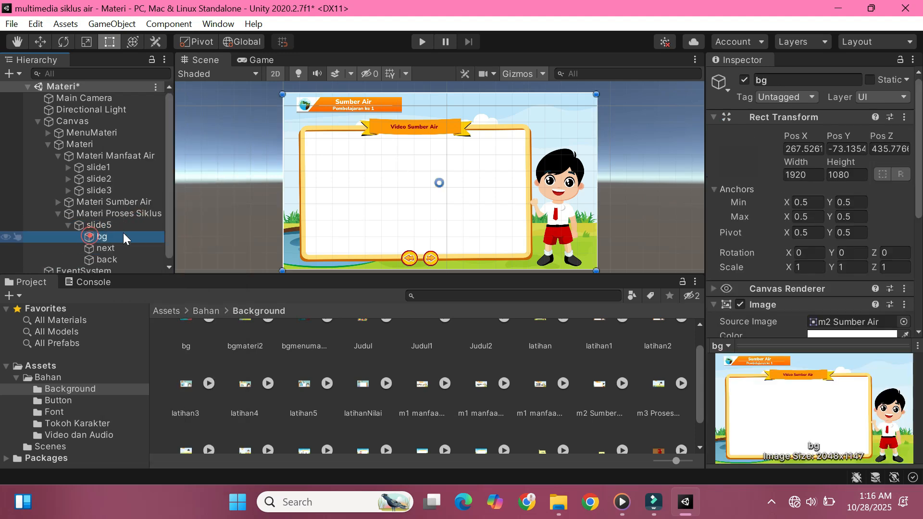
pyautogui.scroll(-2, 630, 397)
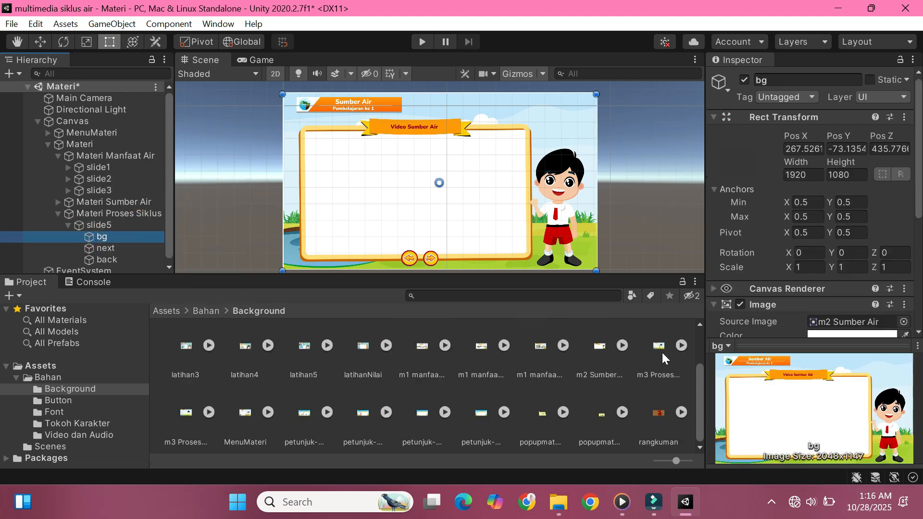
pyautogui.scroll(-5, 835, 188)
pyautogui.moveTo(660, 350); pyautogui.dragTo(835, 126)
pyautogui.click(68, 225)
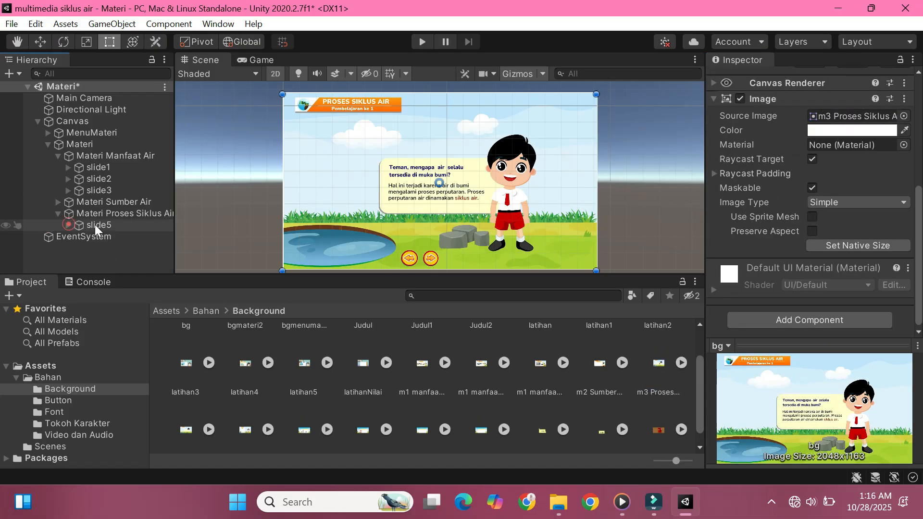
# Step: Duplicate slide5 within Materi Proses Siklus Air and rename the duplicate as slide6
pyautogui.rightClick(96, 230)
pyautogui.click(149, 235)
pyautogui.rightClick(96, 236)
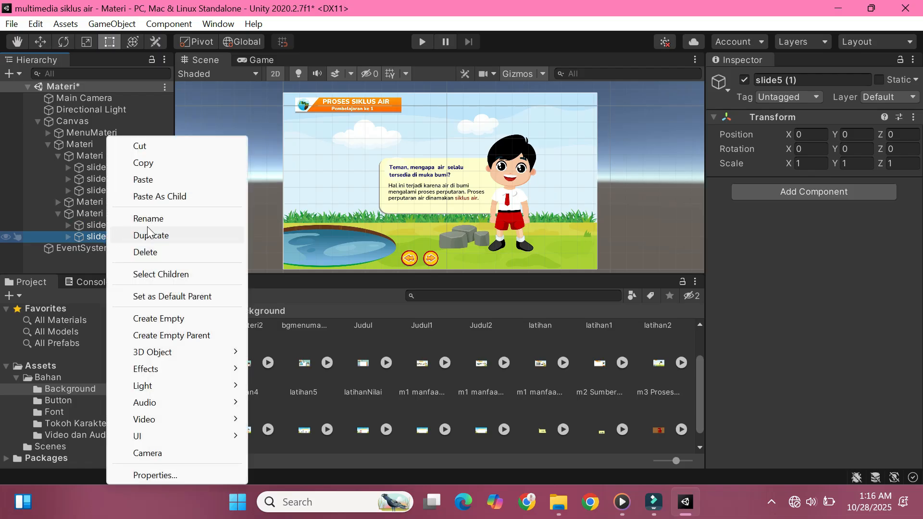
pyautogui.click(148, 218)
pyautogui.write('slide6')
# Step: Set the source image of slide6's bg to the second m3 Proses Siklus Air background, asking "Apa itu siklus air?", and collapse the slide
pyautogui.click(77, 237)
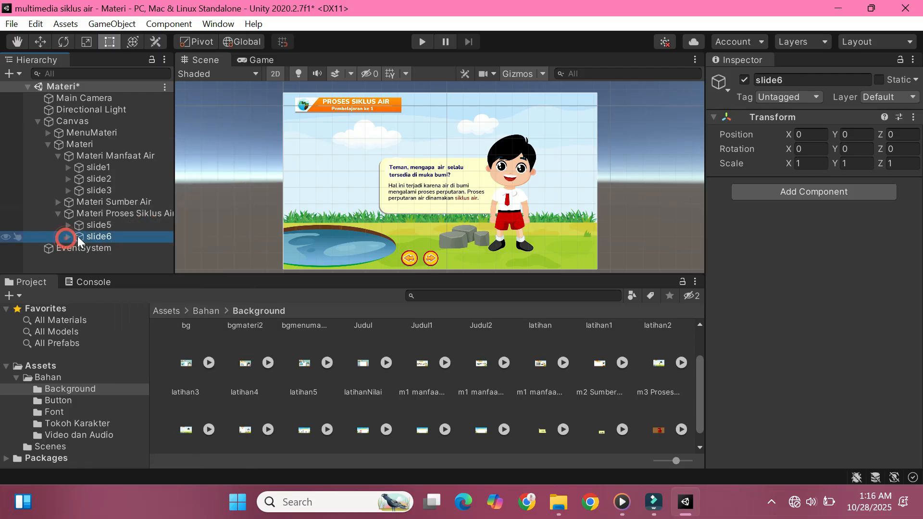
pyautogui.click(67, 237)
pyautogui.click(96, 233)
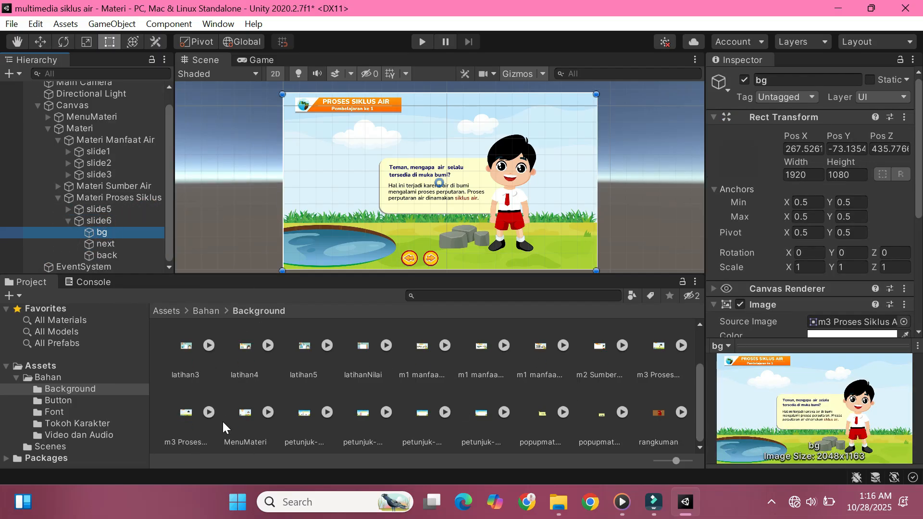
pyautogui.scroll(-4, 827, 209)
pyautogui.moveTo(186, 413); pyautogui.dragTo(833, 126)
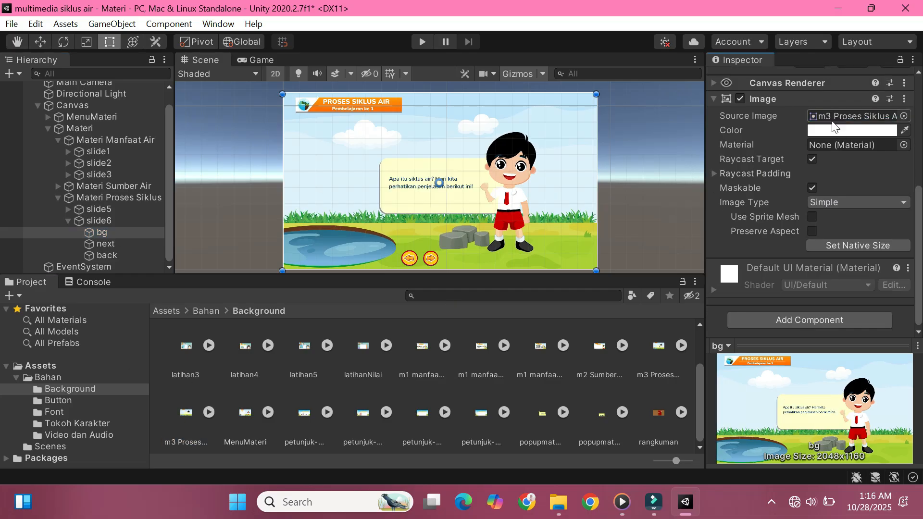
pyautogui.click(68, 221)
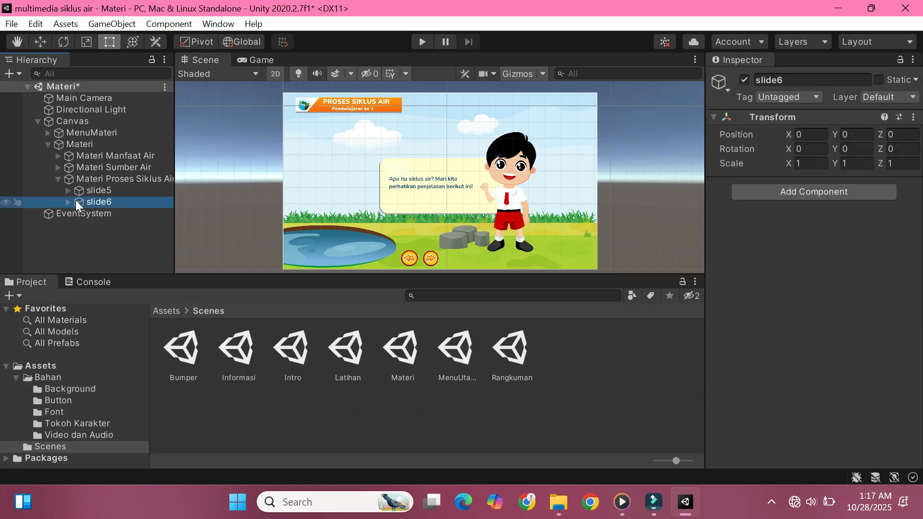
# Step: Save the Materi scene
pyautogui.click(69, 203)
pyautogui.click(69, 204)
pyautogui.rightClick(69, 86)
pyautogui.click(100, 115)
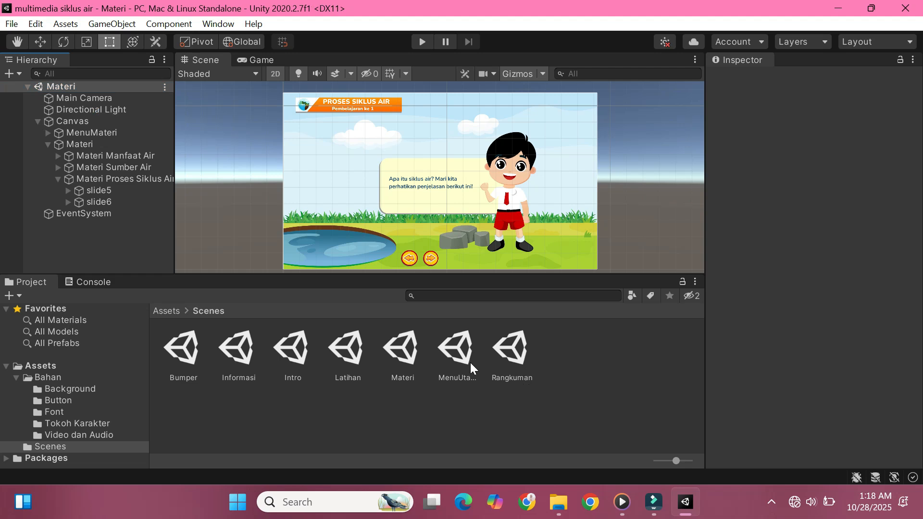
# Step: Open the MenuUtama scene and copy its Home, materi, informasi and exit buttons
pyautogui.doubleClick(458, 361)
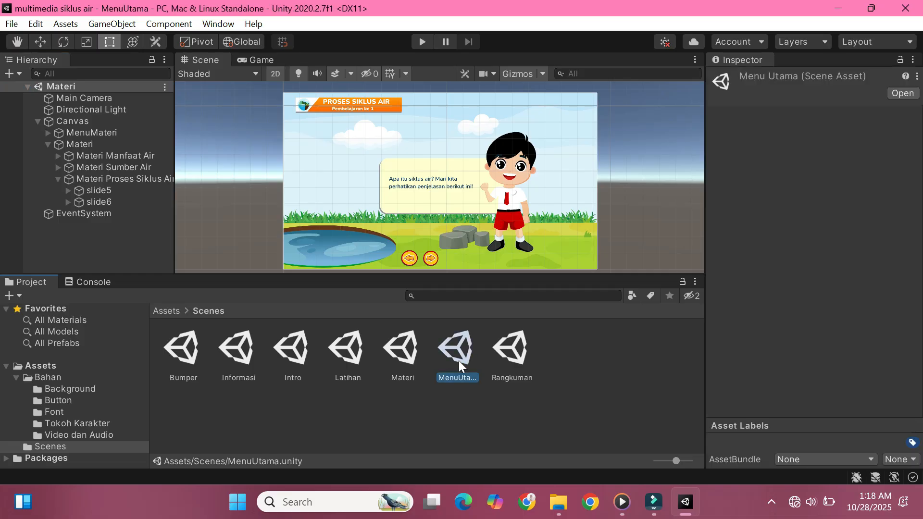
pyautogui.click(572, 102)
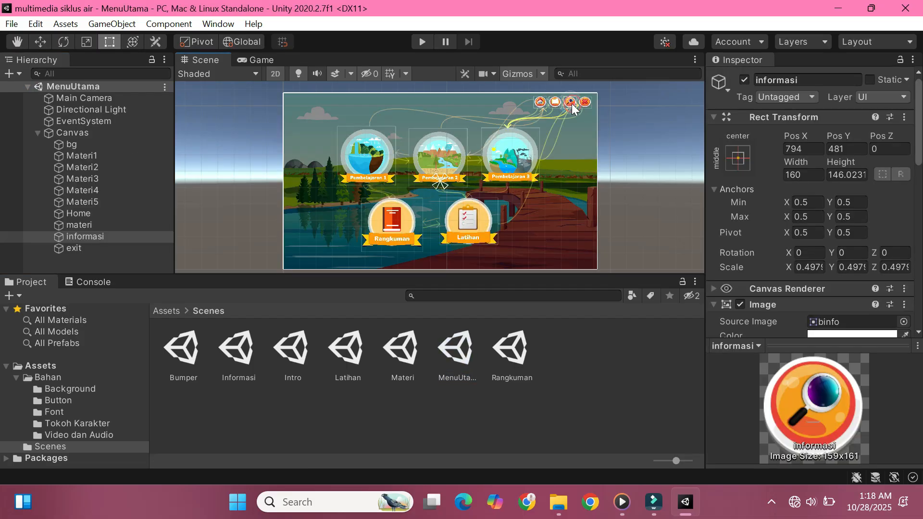
pyautogui.click(94, 213)
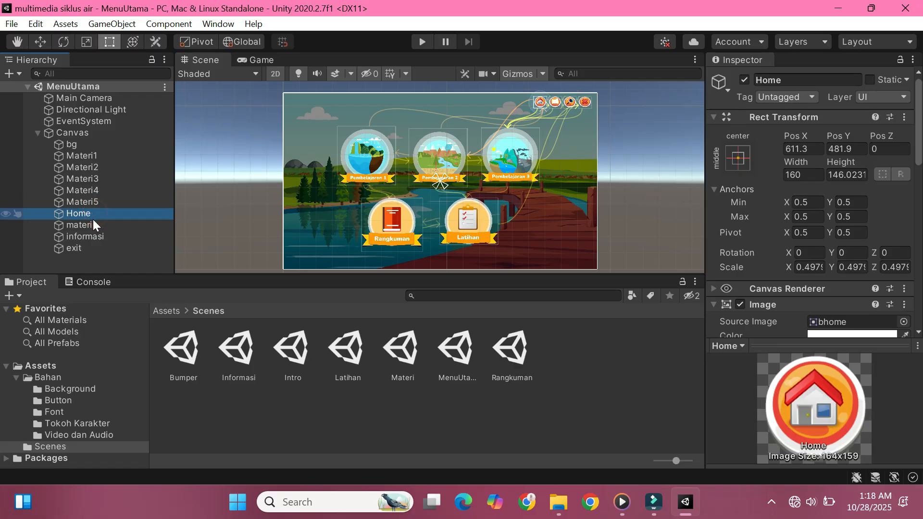
pyautogui.keyDown('shift'); pyautogui.click(92, 247); pyautogui.keyUp('shift')
pyautogui.rightClick(91, 217)
pyautogui.click(130, 162)
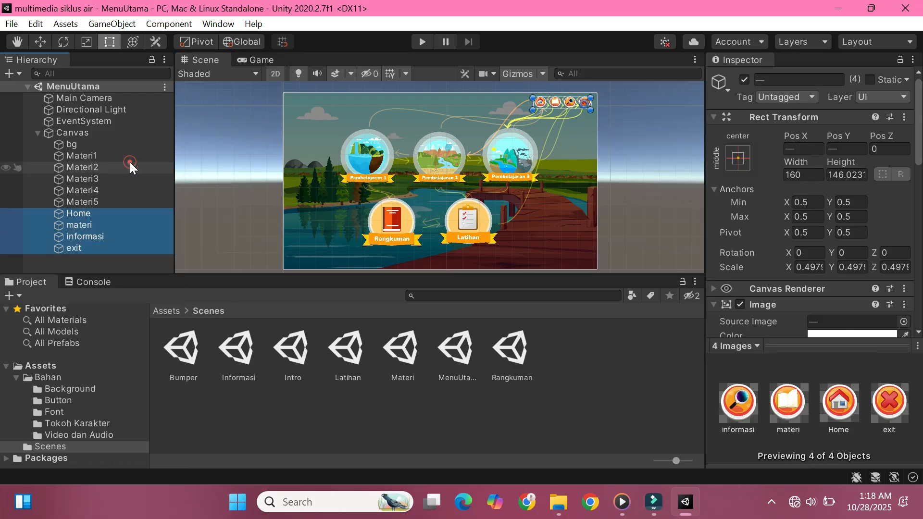
# Step: Reopen the Materi scene, paste the four navigation buttons and place them under Canvas below the Materi group
pyautogui.doubleClick(394, 350)
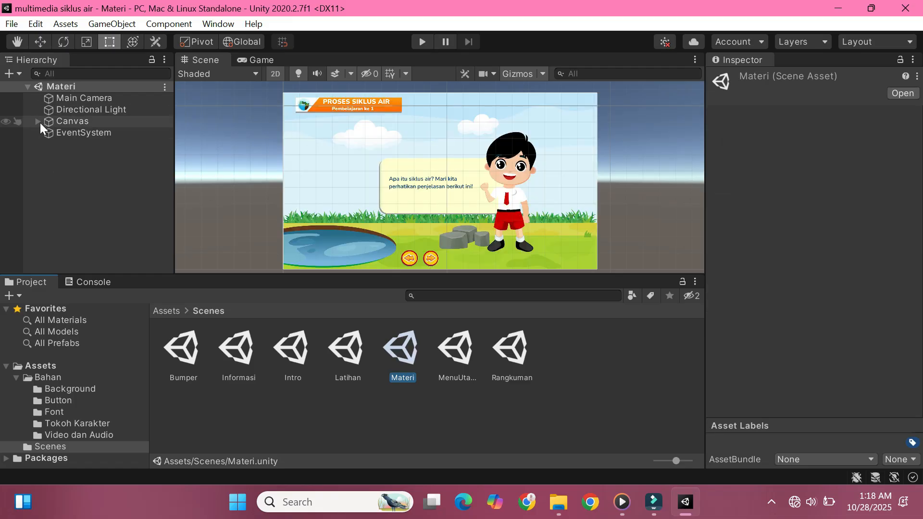
pyautogui.click(37, 121)
pyautogui.click(72, 122)
pyautogui.rightClick(72, 122)
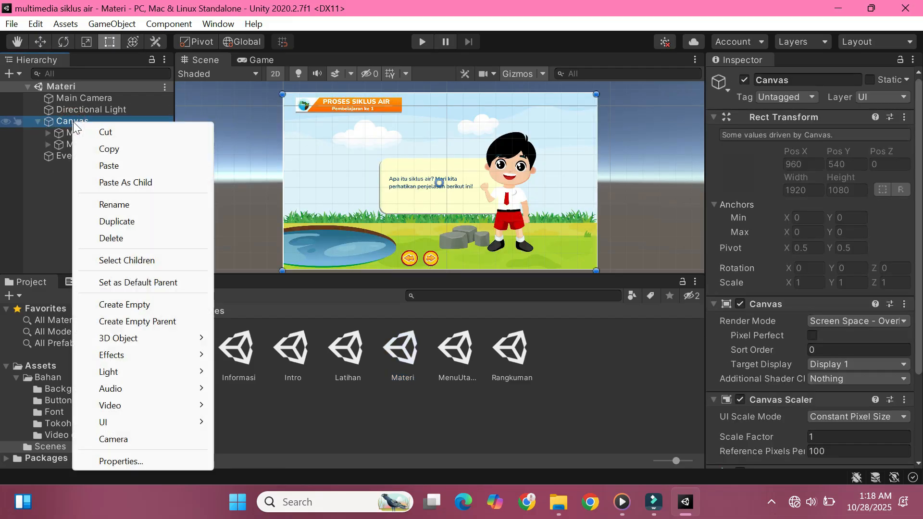
pyautogui.click(109, 166)
pyautogui.moveTo(92, 178); pyautogui.dragTo(57, 154)
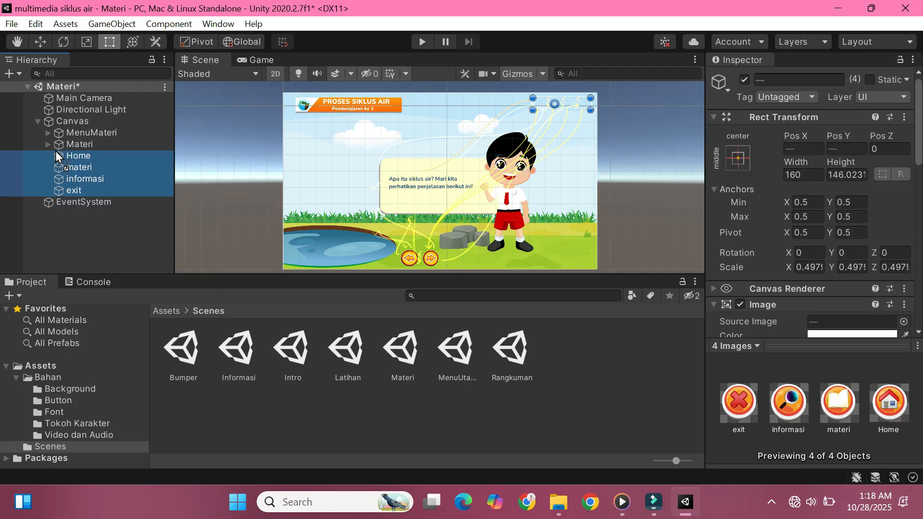
pyautogui.click(94, 233)
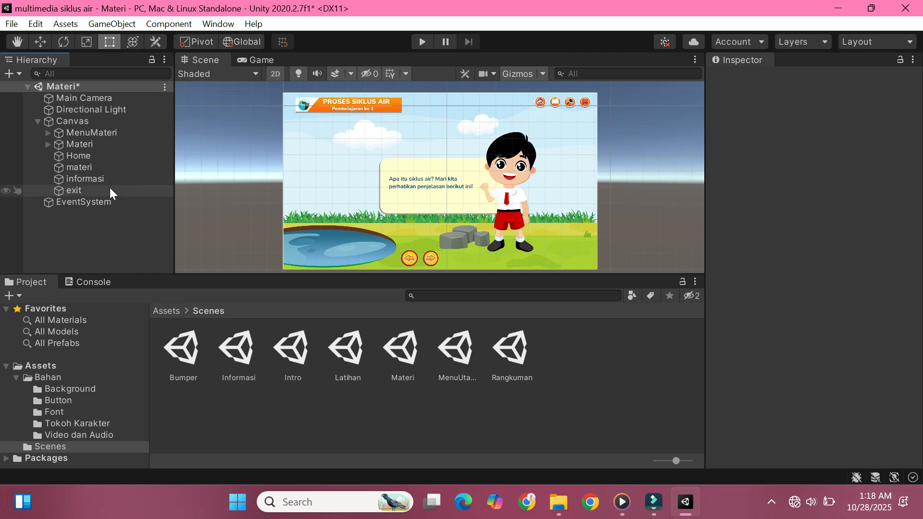
pyautogui.click(90, 135)
pyautogui.hotkey('ctrl', 'z')
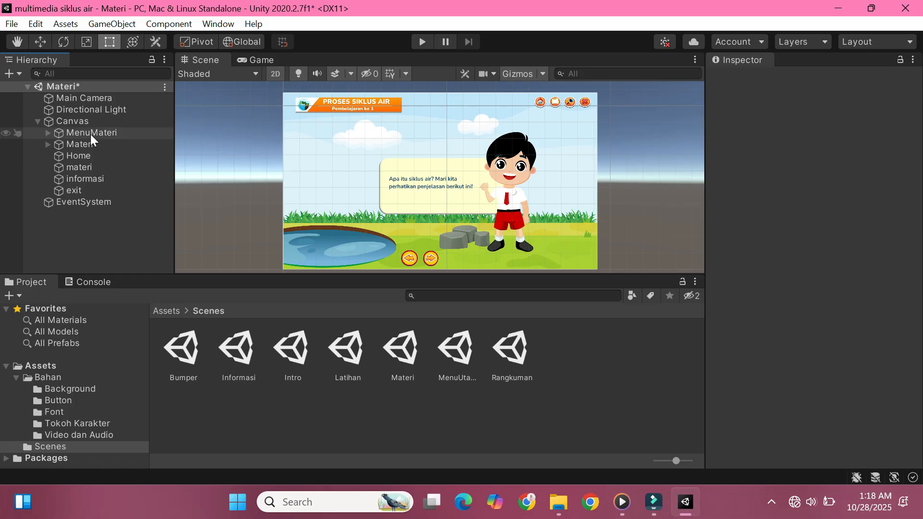
pyautogui.click(90, 134)
pyautogui.hotkey('ctrl', 'z')
pyautogui.click(90, 134)
pyautogui.hotkey('ctrl', 'z')
# Step: Expand MenuMateri and deactivate the Materi group so that the material menu can be viewed
pyautogui.click(89, 132)
pyautogui.click(47, 133)
pyautogui.click(75, 147)
pyautogui.click(83, 156)
pyautogui.click(81, 144)
pyautogui.click(91, 190)
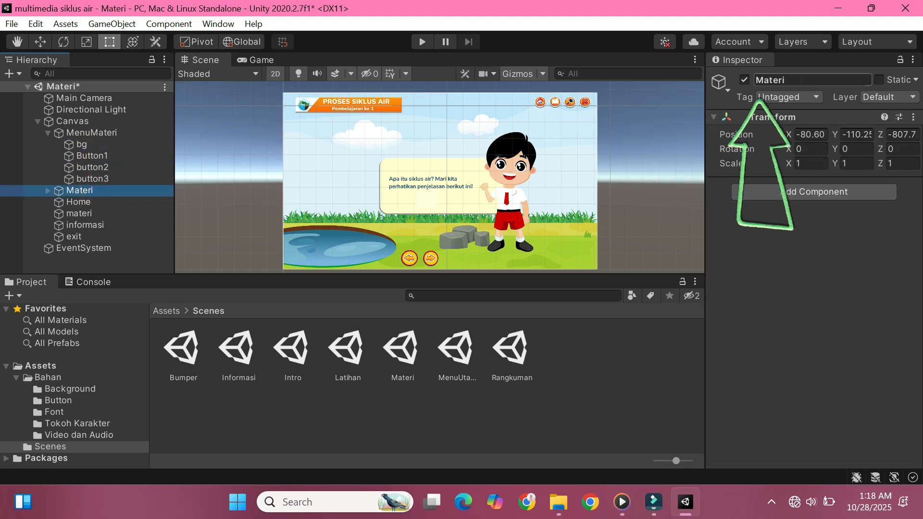
pyautogui.click(745, 79)
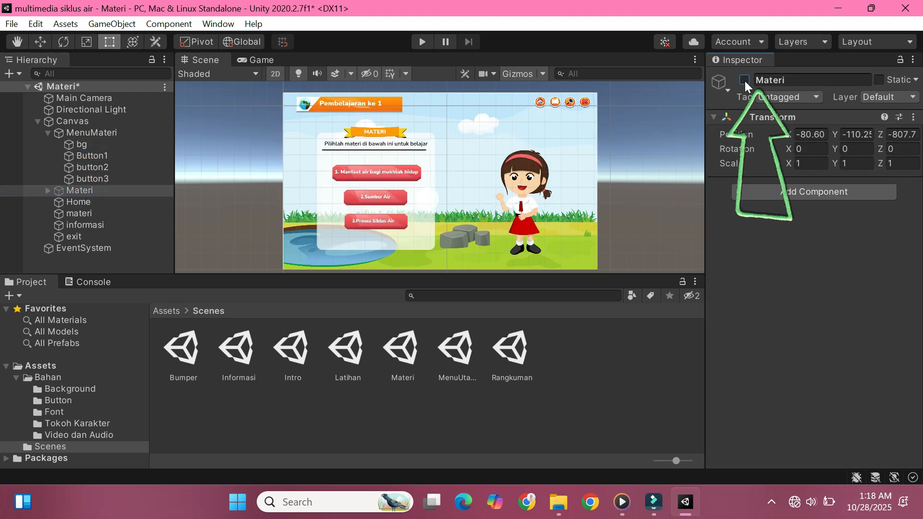
# Step: Deactivate the Home button under Canvas and select the materi button
pyautogui.click(135, 207)
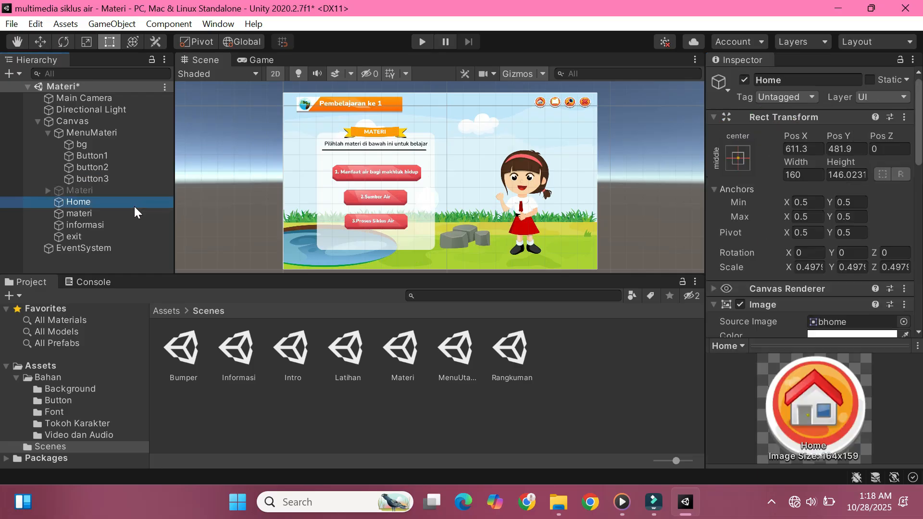
pyautogui.click(745, 80)
pyautogui.click(86, 212)
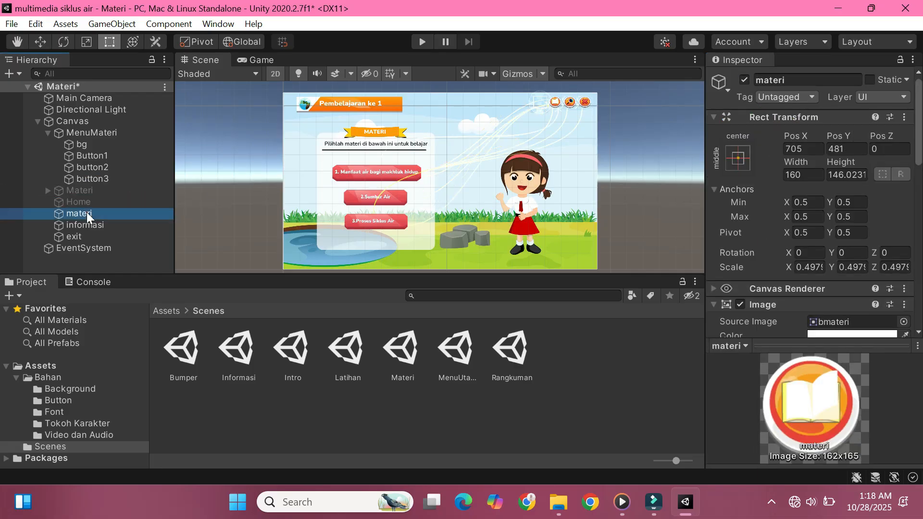
# Step: Expand the Materi group under Canvas and activate it again
pyautogui.click(93, 178)
pyautogui.click(88, 133)
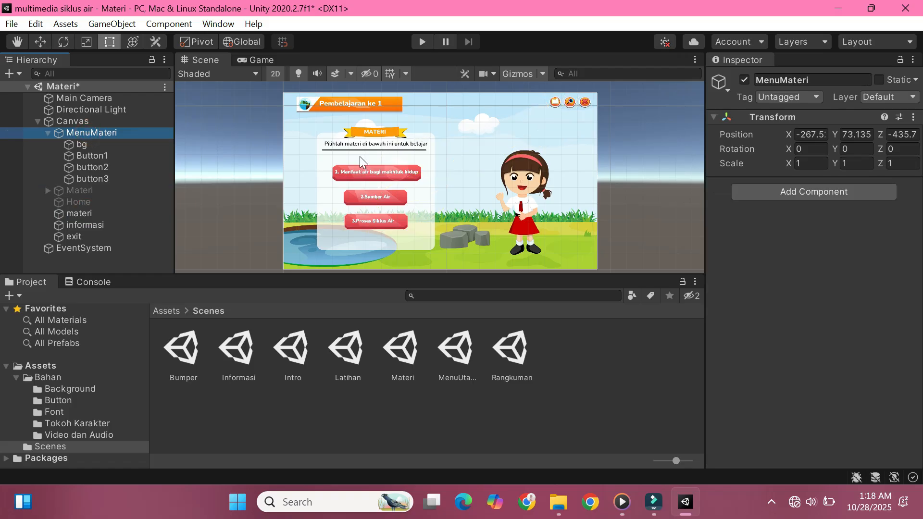
pyautogui.click(49, 191)
pyautogui.click(72, 190)
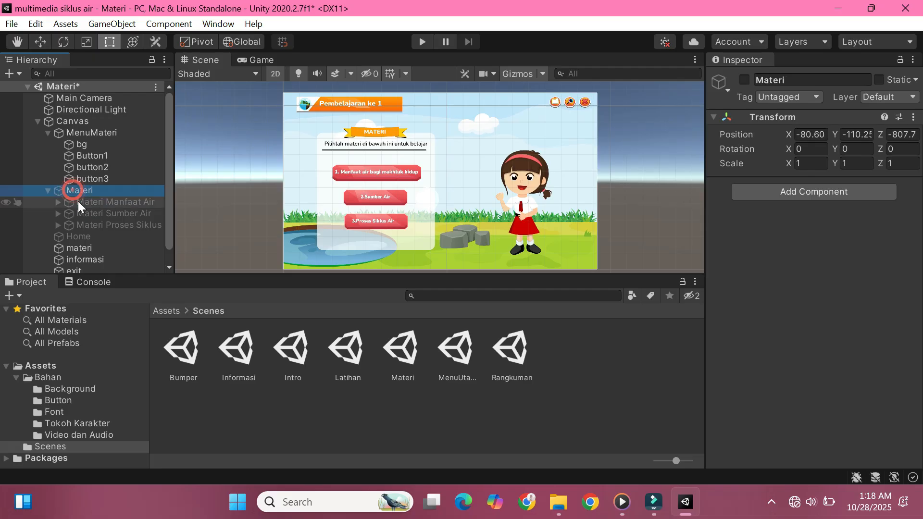
pyautogui.click(78, 201)
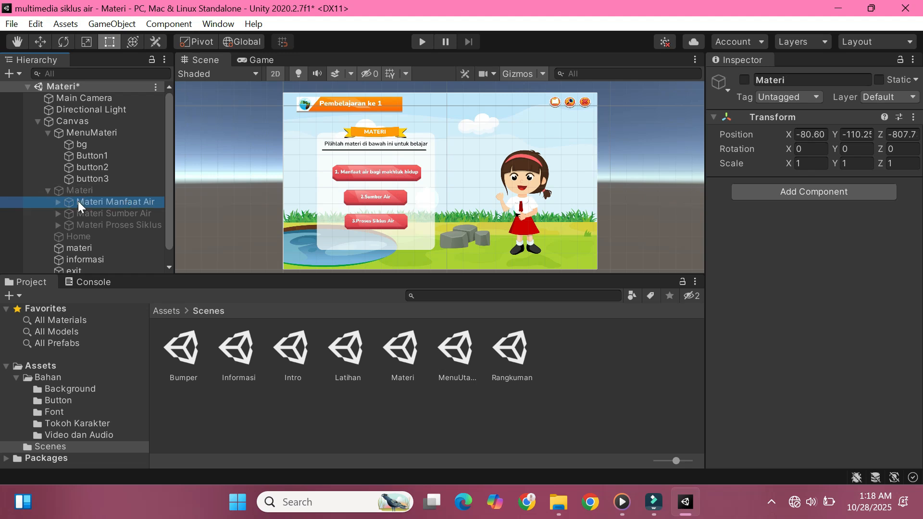
pyautogui.click(80, 191)
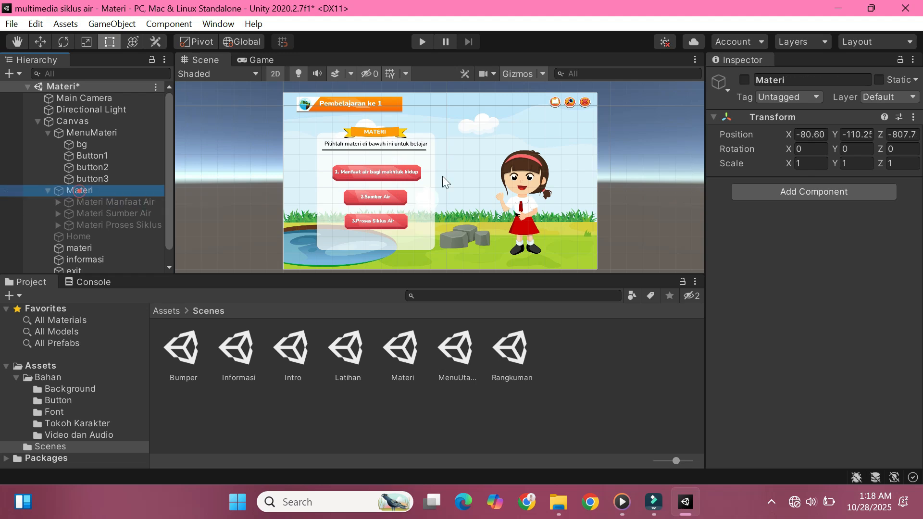
pyautogui.click(744, 80)
# Step: Deactivate the Materi Proses Siklus Air and Materi Sumber Air groups, keeping Materi Manfaat Air active
pyautogui.click(125, 203)
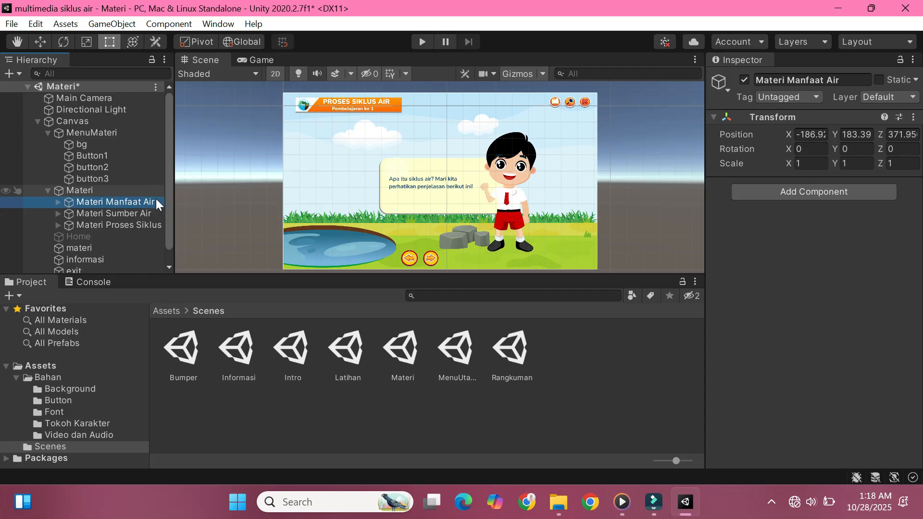
pyautogui.click(142, 225)
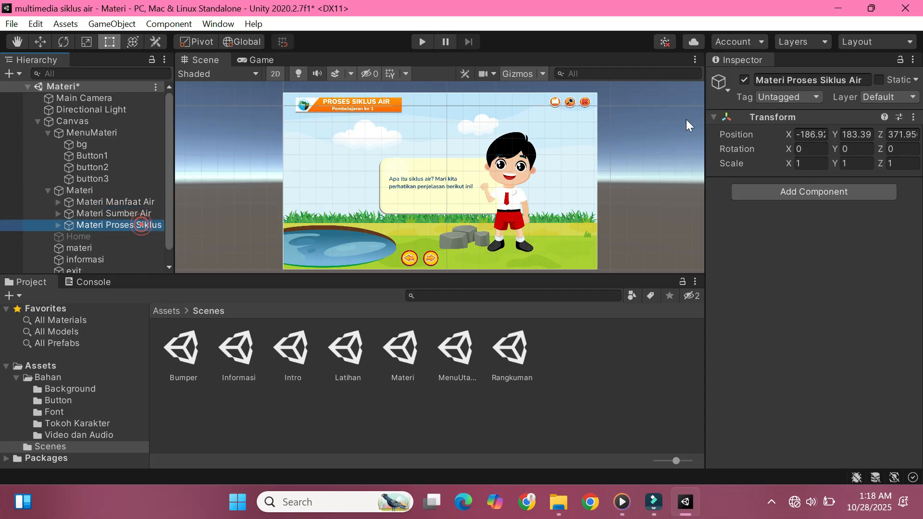
pyautogui.click(745, 80)
pyautogui.click(141, 212)
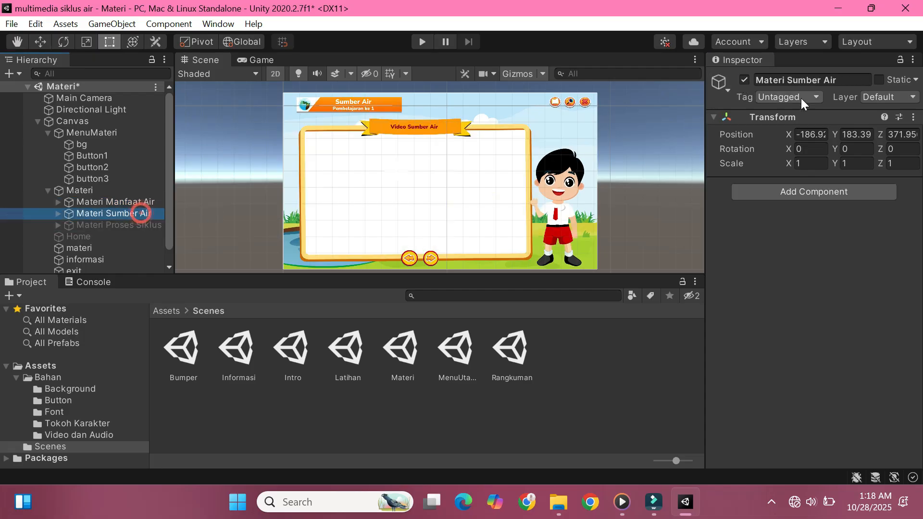
pyautogui.click(746, 80)
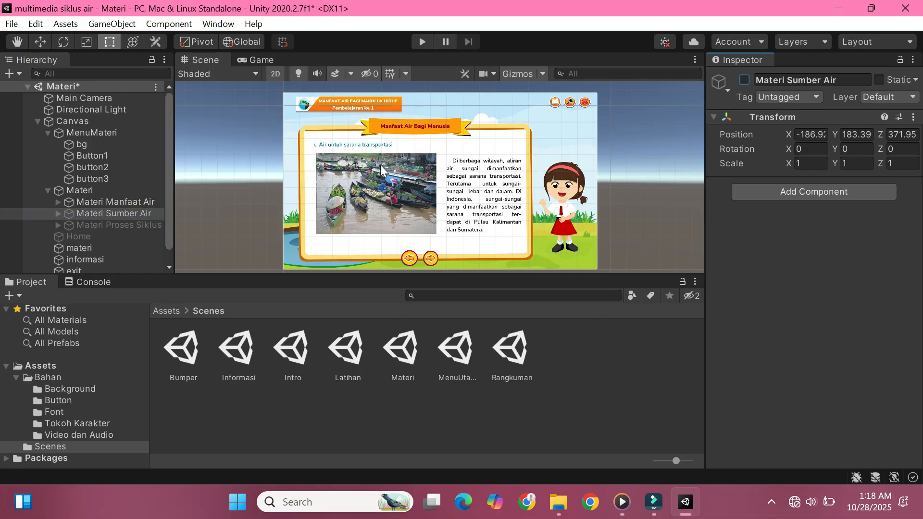
# Step: Expand Materi Manfaat Air and deactivate its slide3 and slide2, leaving slide1 active
pyautogui.click(103, 201)
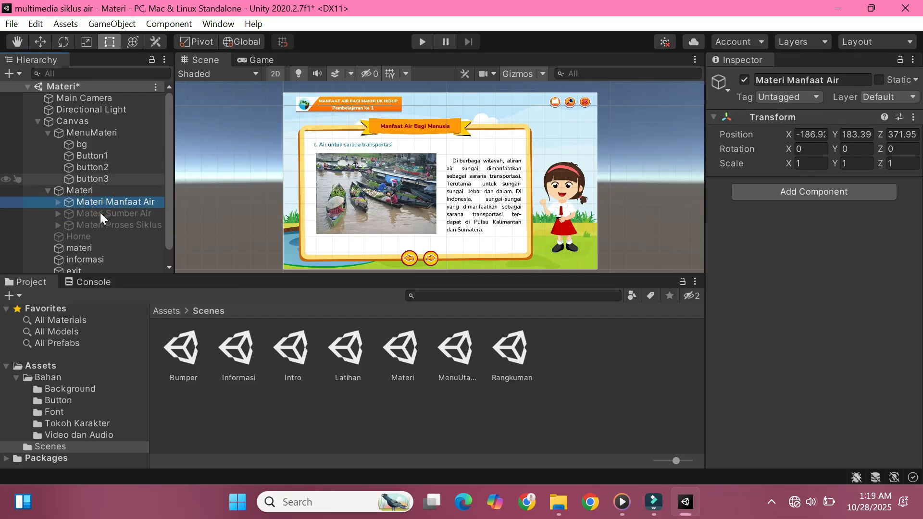
pyautogui.click(98, 214)
pyautogui.click(99, 224)
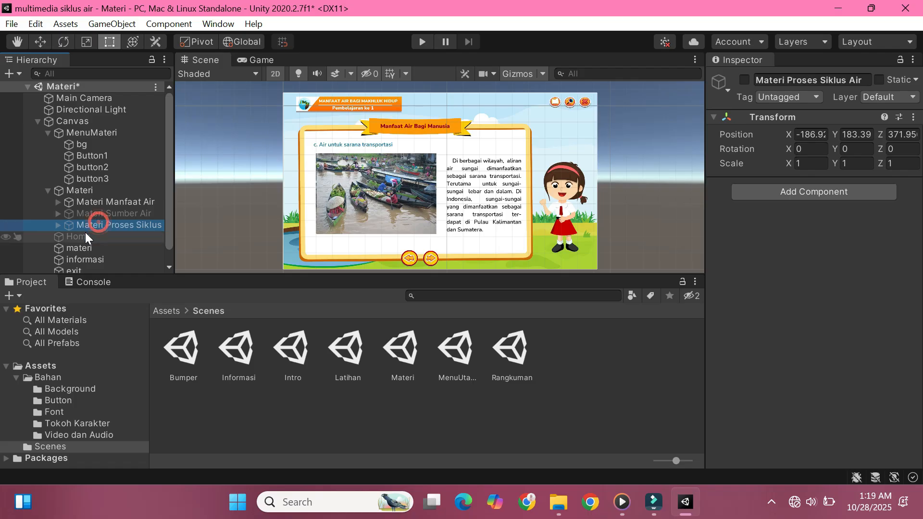
pyautogui.scroll(-1, 94, 226)
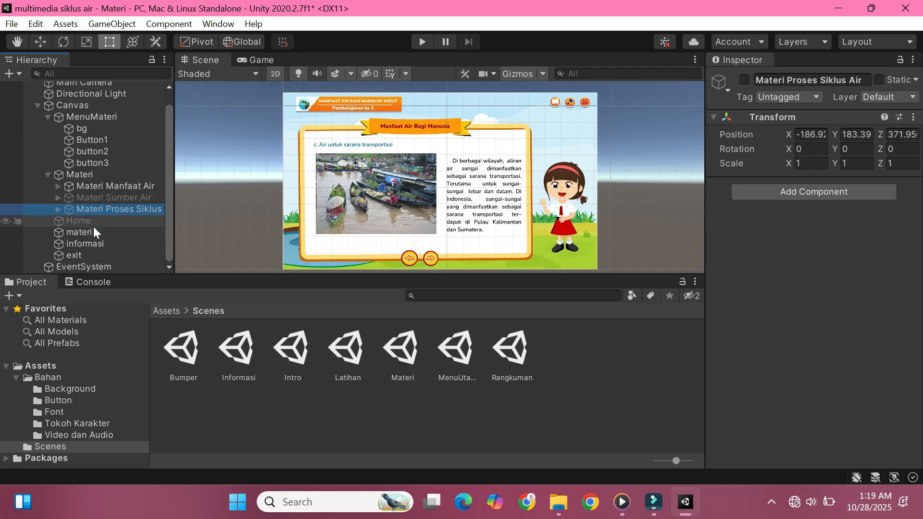
pyautogui.click(57, 186)
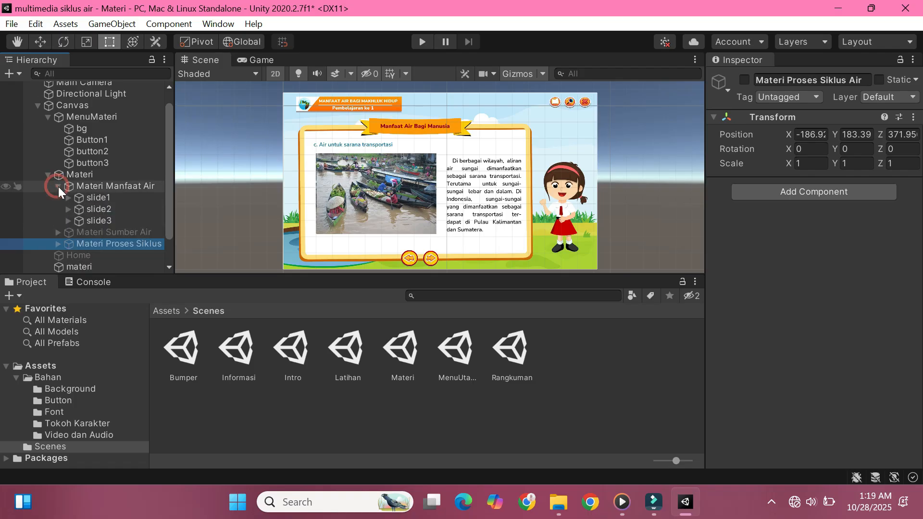
pyautogui.click(94, 222)
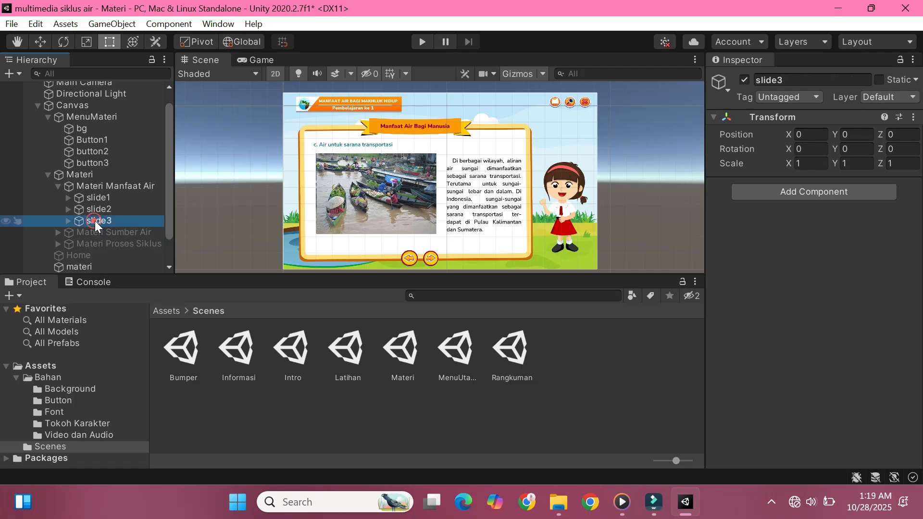
pyautogui.click(744, 79)
pyautogui.click(137, 201)
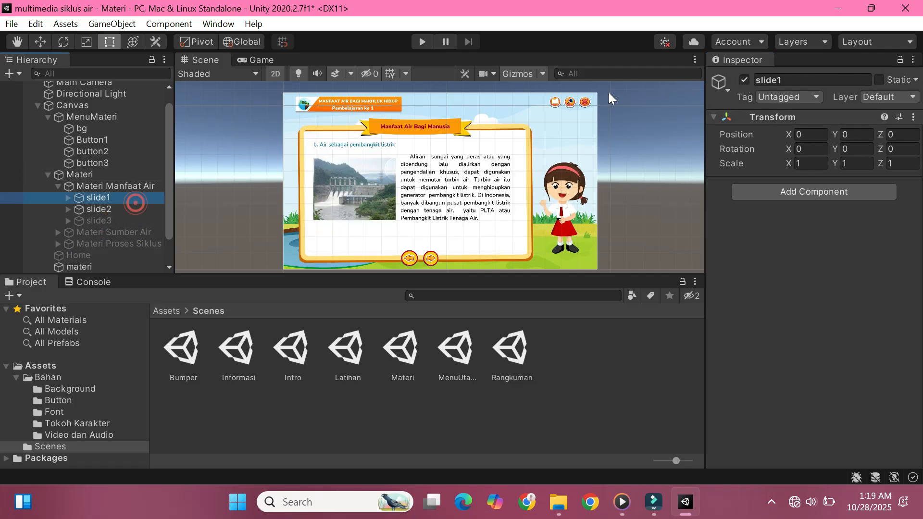
pyautogui.click(126, 209)
pyautogui.click(745, 80)
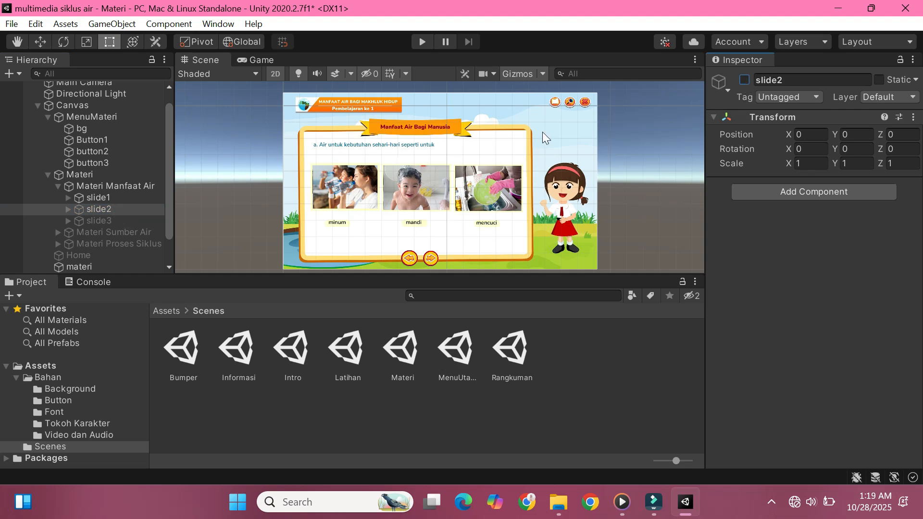
# Step: Save the Materi scene and collapse the MenuMateri and Materi groups under Canvas
pyautogui.click(117, 212)
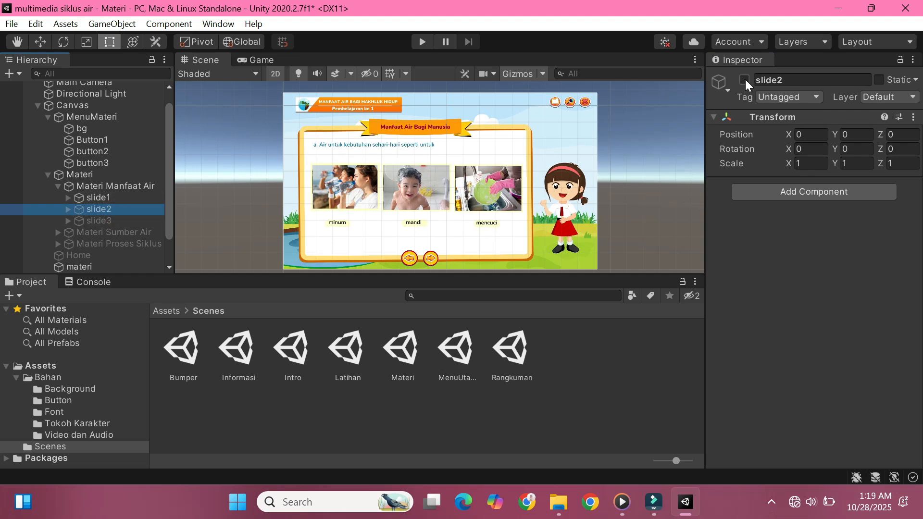
pyautogui.click(123, 237)
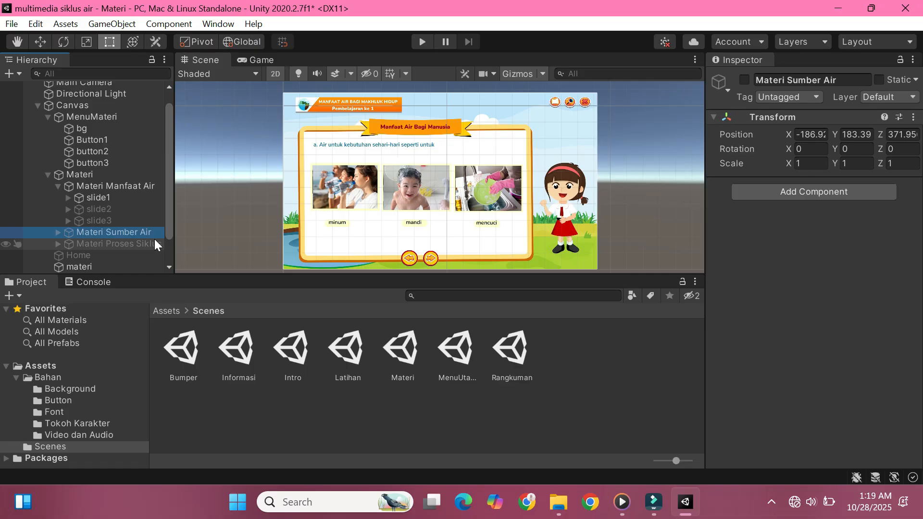
pyautogui.scroll(1, 130, 125)
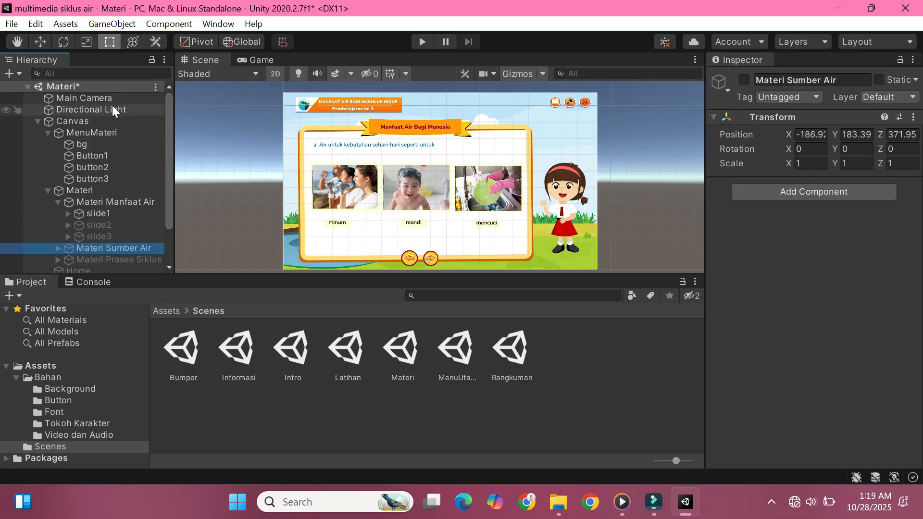
pyautogui.rightClick(95, 84)
pyautogui.click(145, 113)
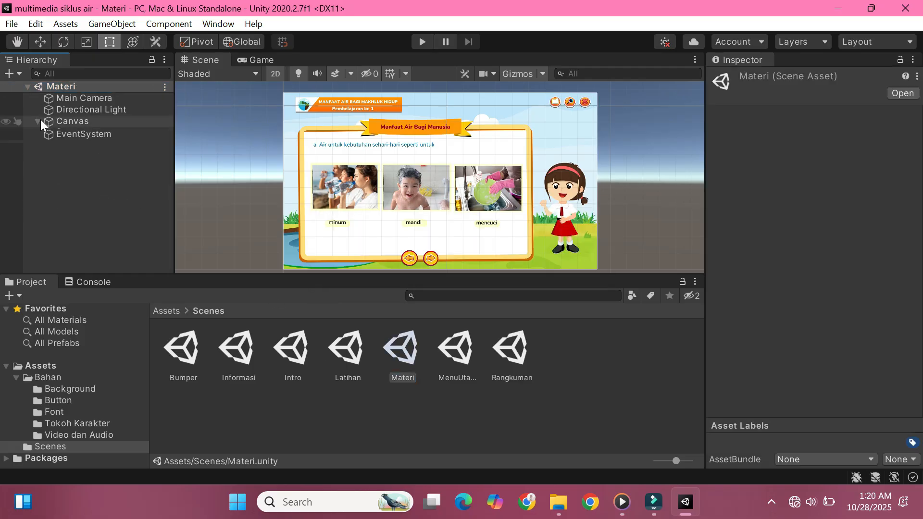
pyautogui.click(39, 120)
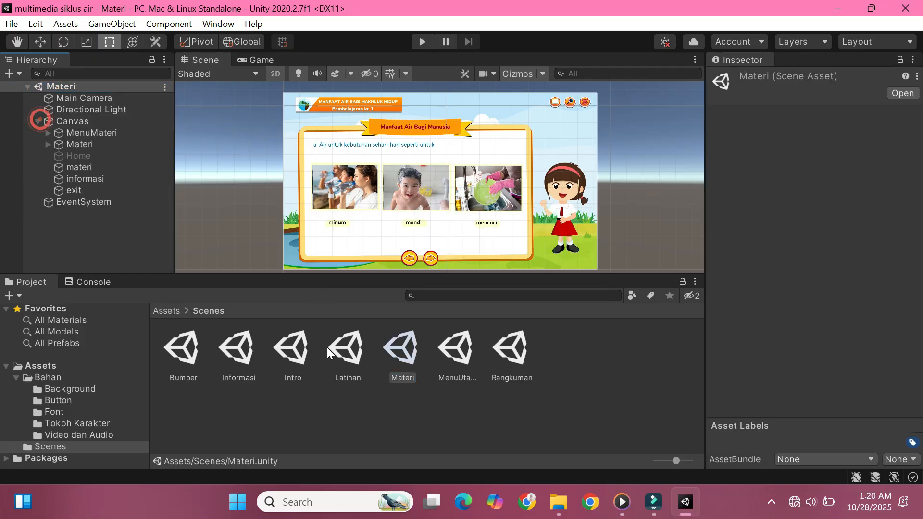
# Step: Select the Rangkuman, Informasi and Latihan scene assets one after another in the Scenes folder
pyautogui.click(503, 349)
pyautogui.click(240, 353)
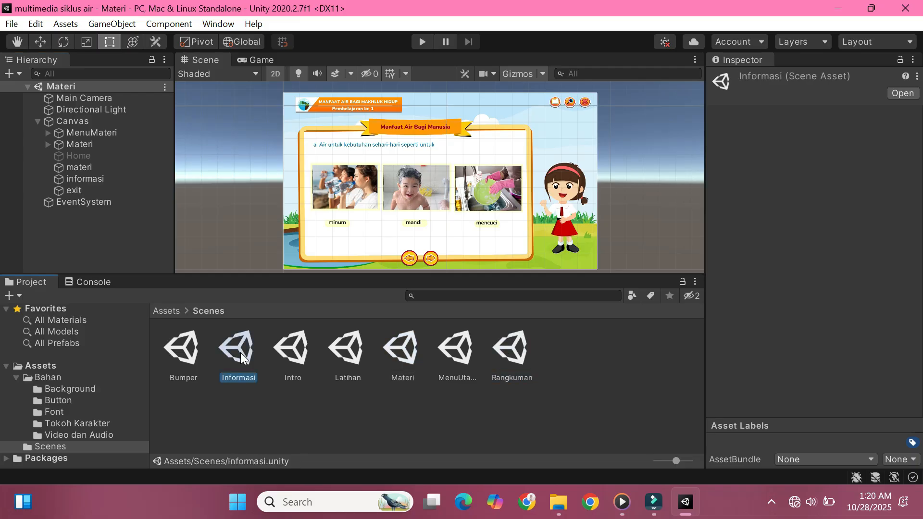
pyautogui.click(339, 349)
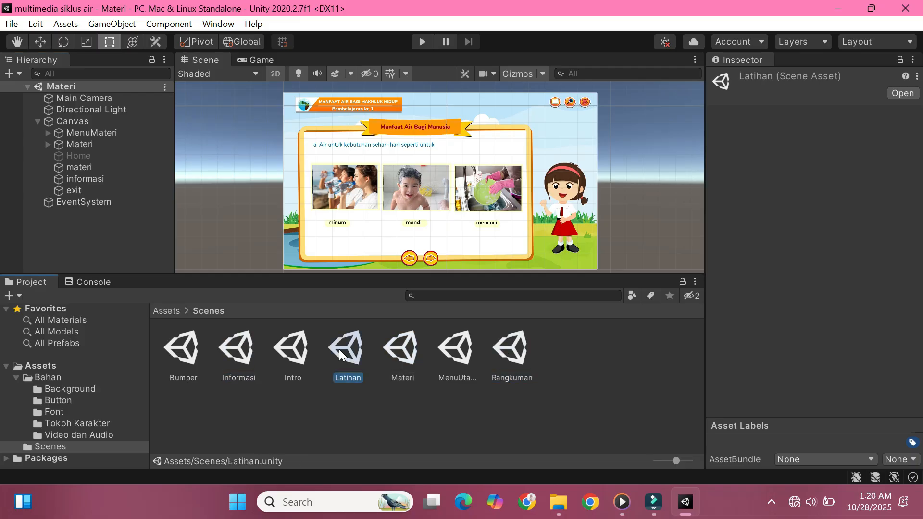